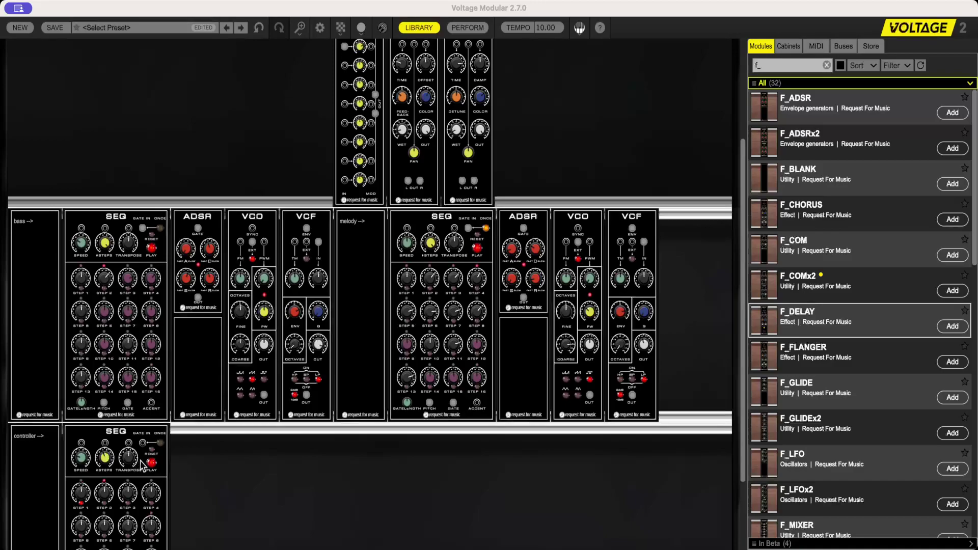
# Stop the controller sequencer and set its speed to 30
pyautogui.click(153, 474)
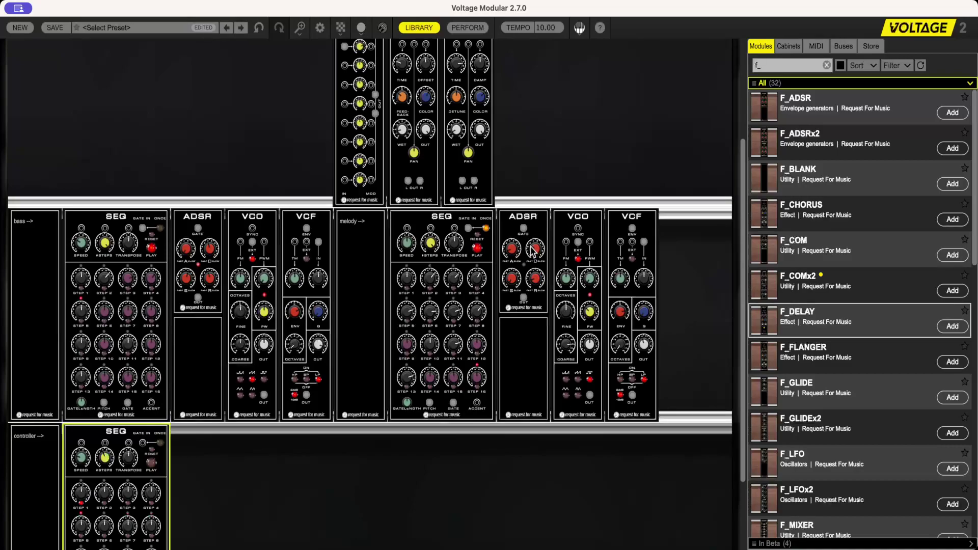
pyautogui.moveTo(533, 251)
pyautogui.scroll(-2, 132, 391)
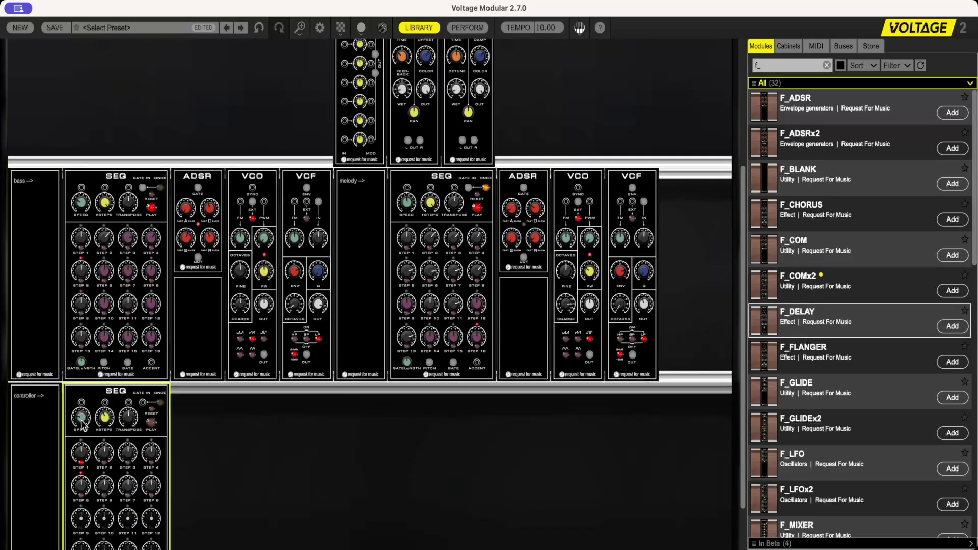
pyautogui.moveTo(81, 424)
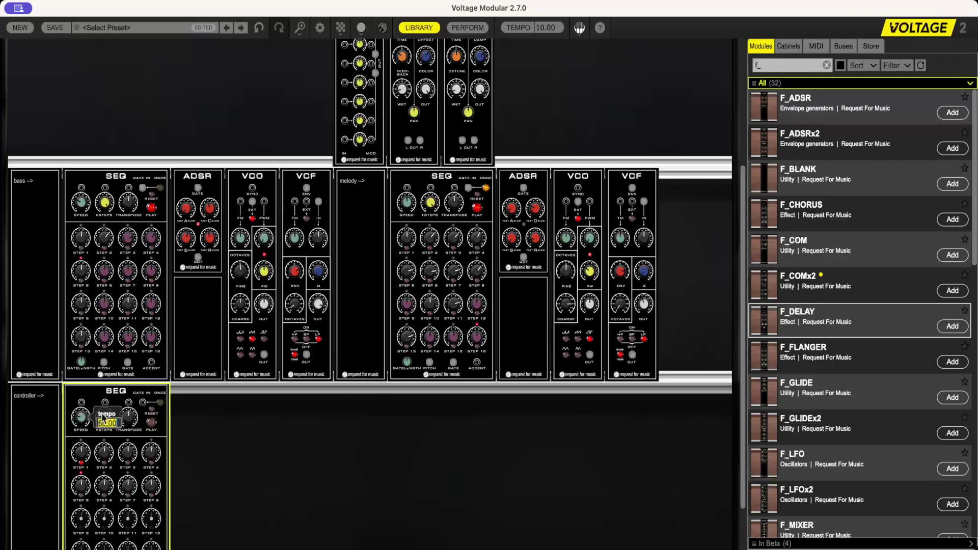
pyautogui.write('30,')
pyautogui.press('Return')
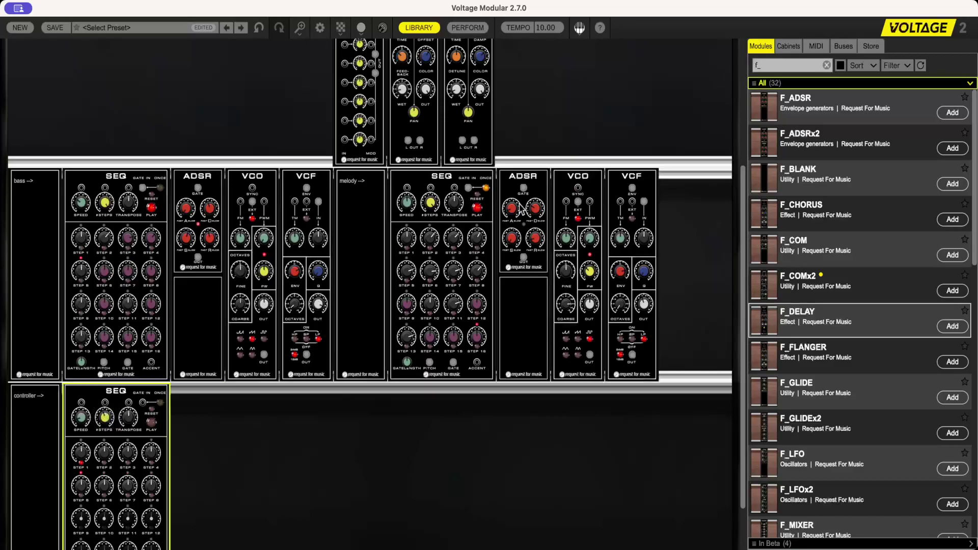
# Reset the melody sequencer and start the controller sequencer to audition the patch
pyautogui.scroll(-1, 232, 326)
pyautogui.scroll(-2, 231, 326)
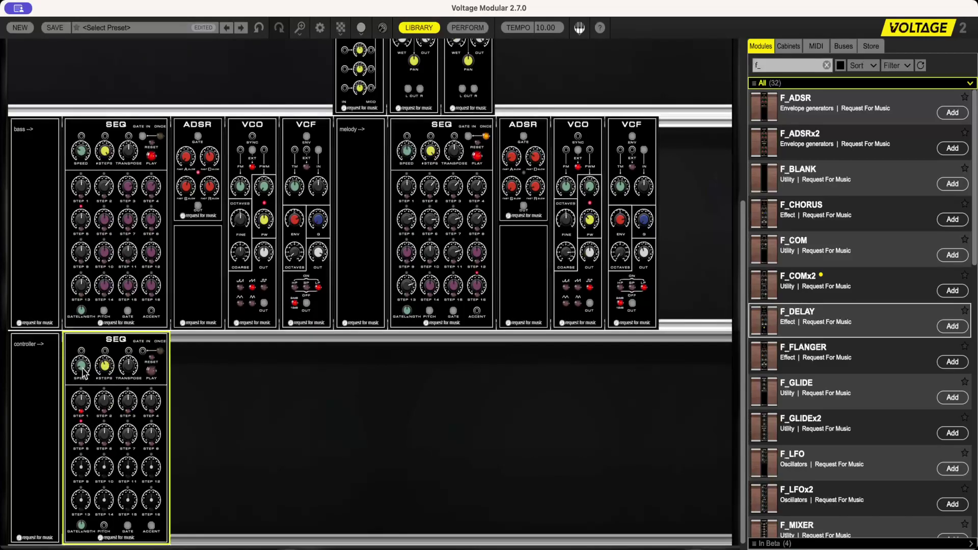
pyautogui.moveTo(84, 374)
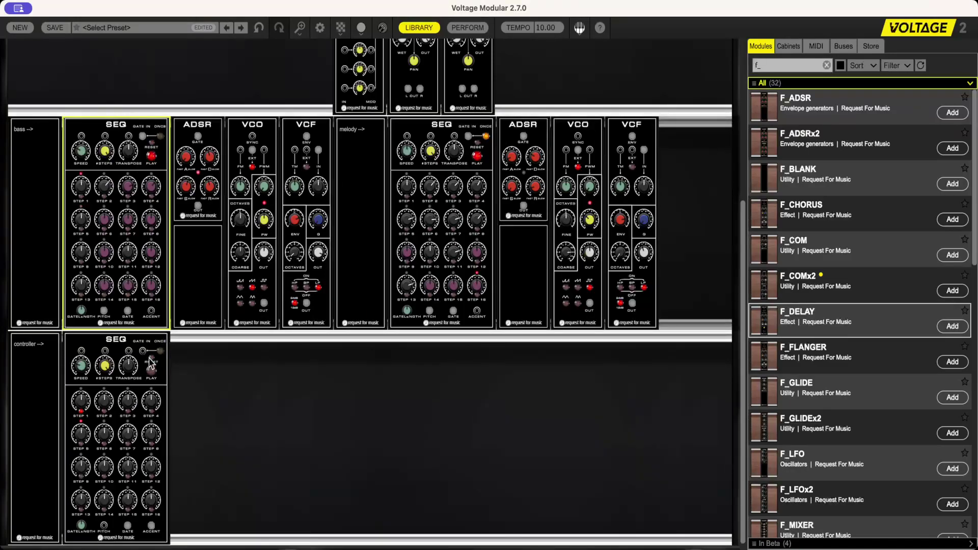
pyautogui.click(477, 148)
pyautogui.click(152, 371)
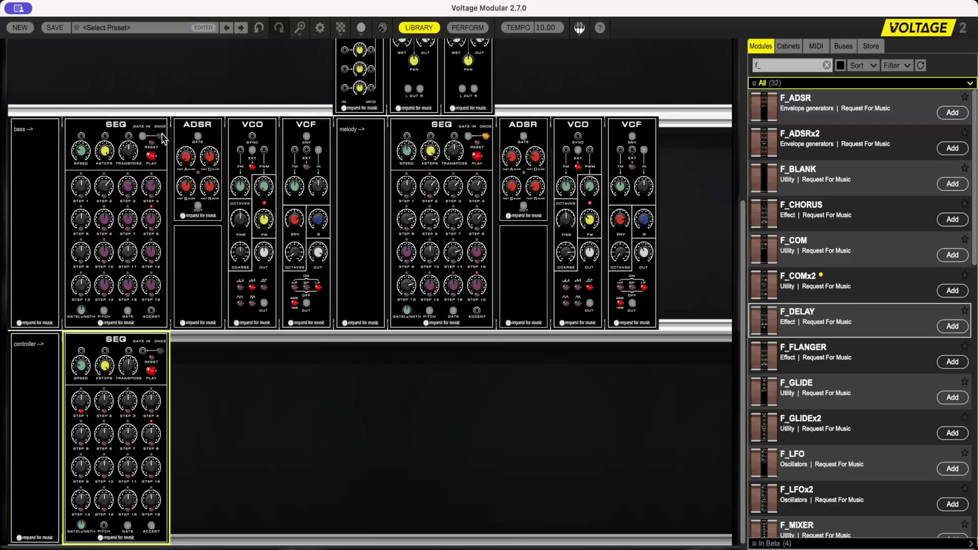
# Stop the controller sequencer and reset the melody and bass sequencers
pyautogui.click(152, 371)
pyautogui.click(479, 147)
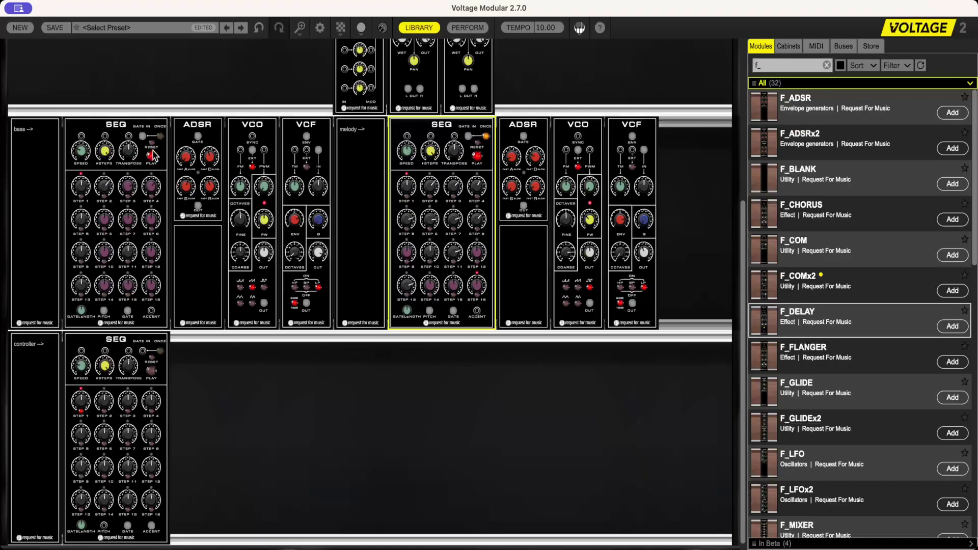
pyautogui.moveTo(151, 139); pyautogui.dragTo(203, 360)
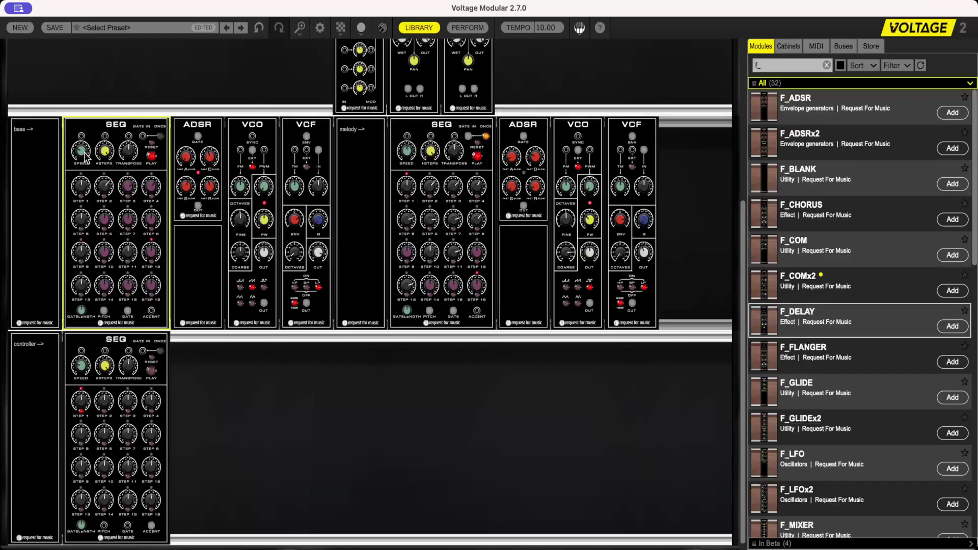
# Set the bass sequencer's speed to 12 and raise its step 9 value to 8
pyautogui.moveTo(85, 157)
pyautogui.write('12')
pyautogui.press('Return')
pyautogui.moveTo(87, 249)
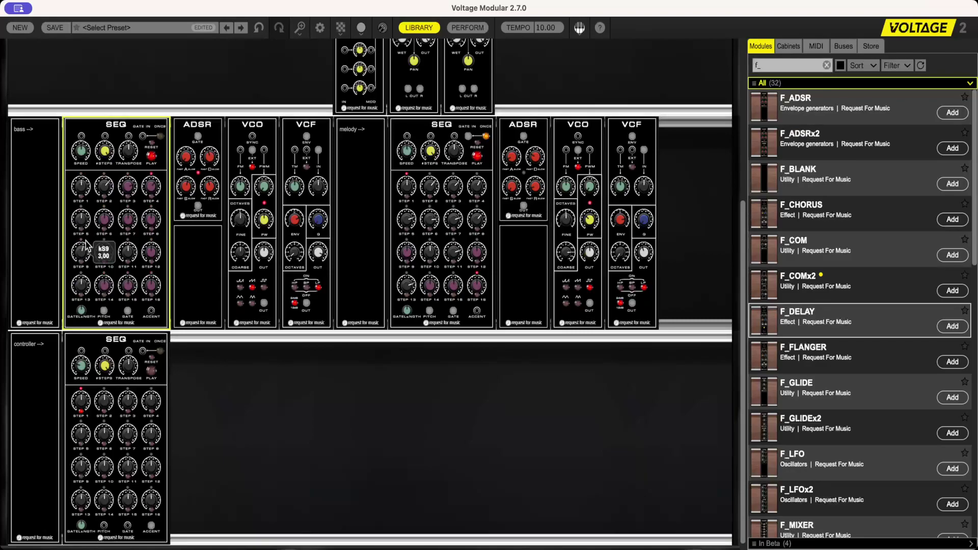
pyautogui.moveTo(86, 241); pyautogui.dragTo(92, 233)
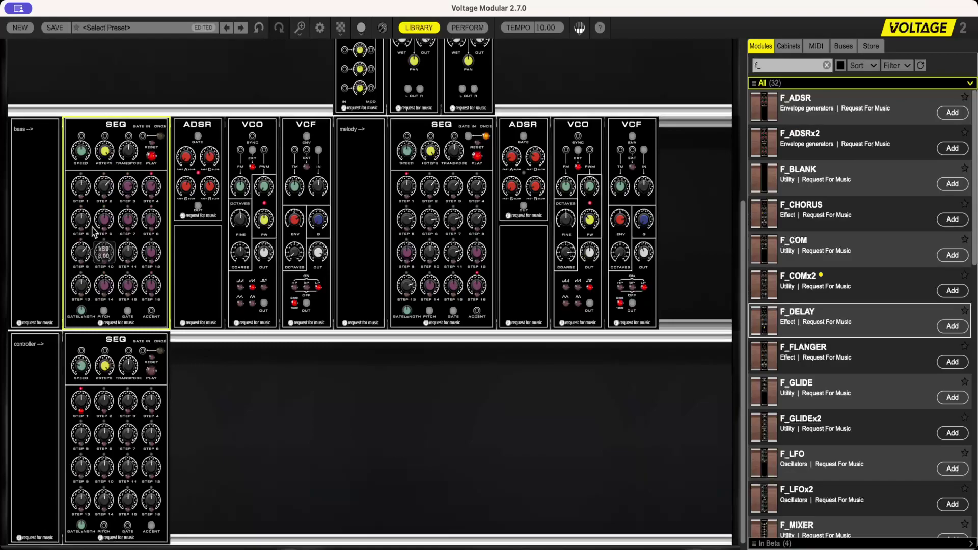
pyautogui.moveTo(130, 246)
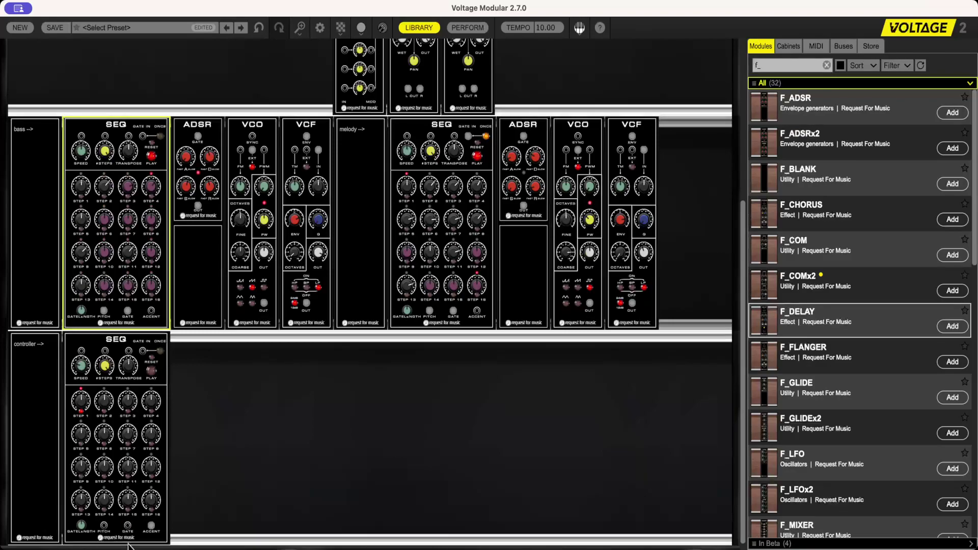
# Switch the bass sequencer to once mode and restart the patch from the controller sequencer
pyautogui.moveTo(109, 529); pyautogui.dragTo(165, 375)
pyautogui.moveTo(143, 139); pyautogui.dragTo(173, 261)
pyautogui.click(155, 361)
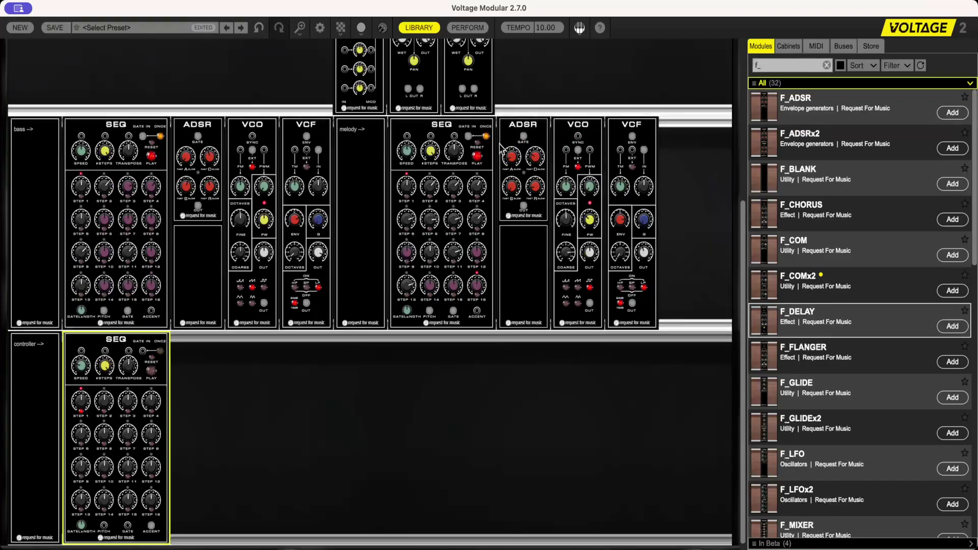
pyautogui.click(478, 148)
pyautogui.click(151, 371)
pyautogui.moveTo(125, 289)
# Add an F_PAUSE module directly after the controller sequencer
pyautogui.scroll(-3, 823, 247)
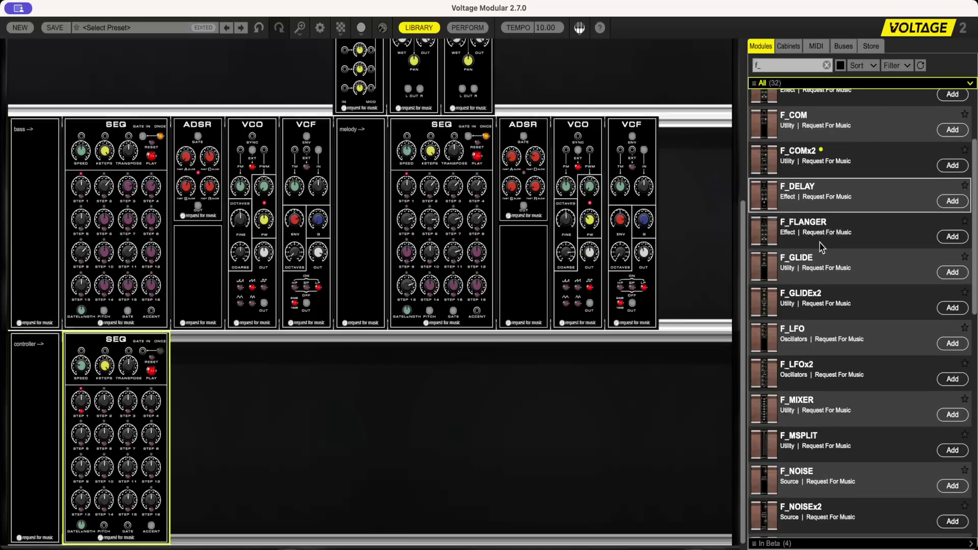
pyautogui.scroll(-3, 821, 248)
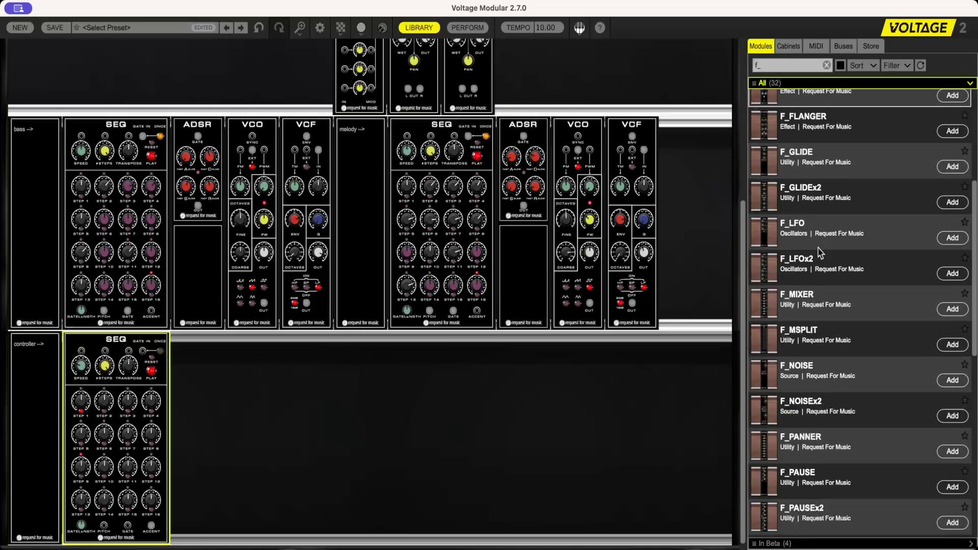
pyautogui.scroll(-1, 820, 253)
pyautogui.moveTo(772, 447); pyautogui.dragTo(229, 339)
pyautogui.moveTo(225, 340); pyautogui.dragTo(225, 342)
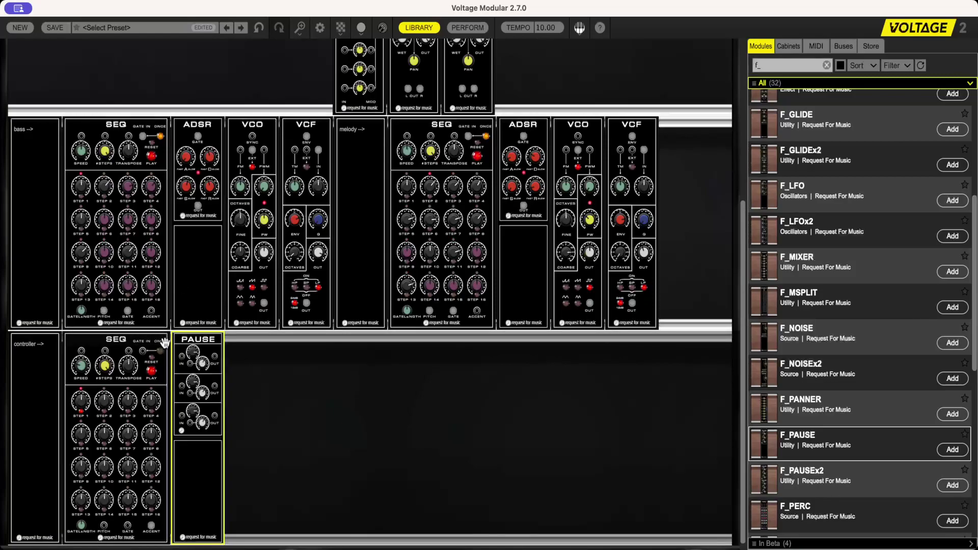
# Patch the inputs of the pause module's first two channels and set both channels' pause values to 2
pyautogui.moveTo(181, 356)
pyautogui.mouseDown()
pyautogui.moveTo(105, 311)
pyautogui.moveTo(182, 356)
pyautogui.mouseUp()
pyautogui.moveTo(200, 359)
pyautogui.write('2')
pyautogui.press('Return')
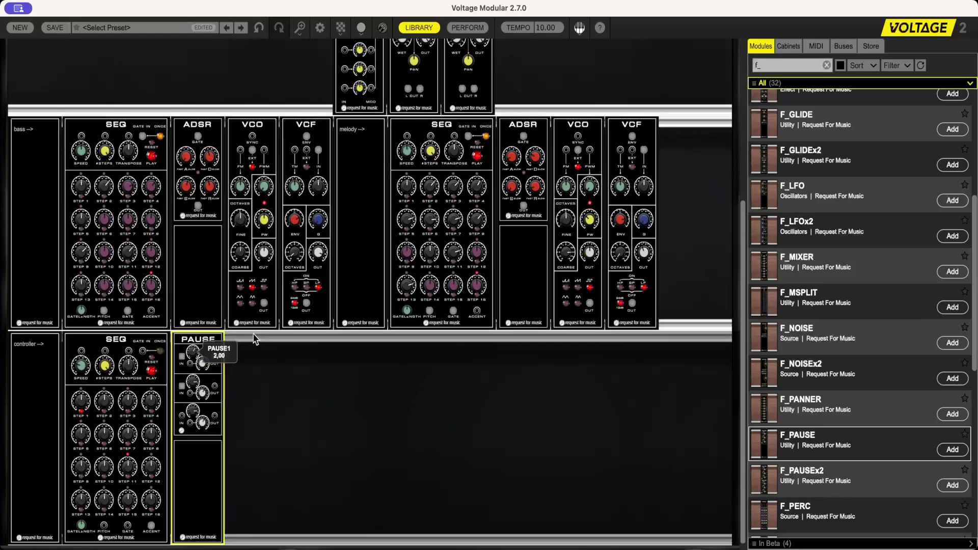
pyautogui.doubleClick(197, 389)
pyautogui.write('2')
pyautogui.press('Return')
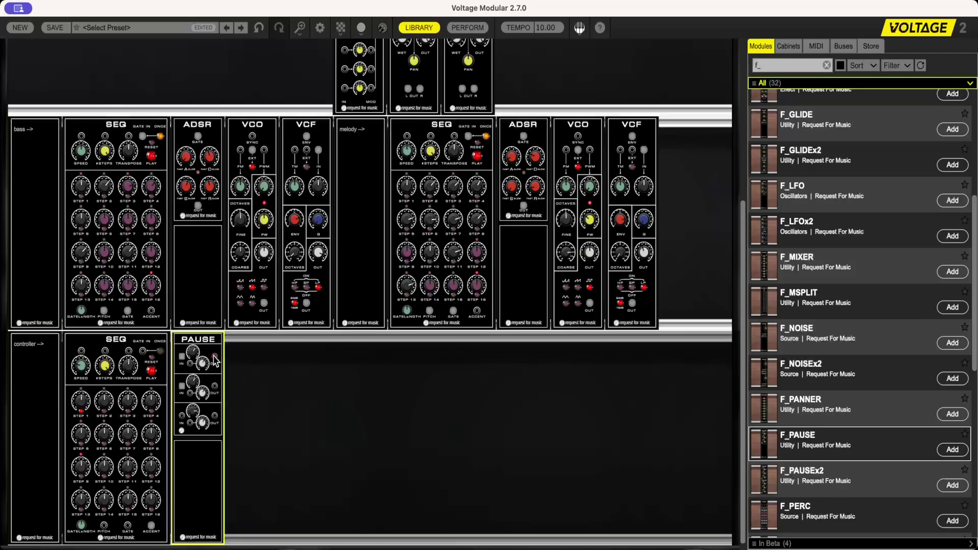
# Connect the outputs of the pause module's first two channels to the modules in the row above
pyautogui.moveTo(214, 360); pyautogui.dragTo(198, 139)
pyautogui.moveTo(216, 391); pyautogui.dragTo(258, 161)
pyautogui.click(216, 392)
pyautogui.moveTo(295, 150); pyautogui.dragTo(224, 387)
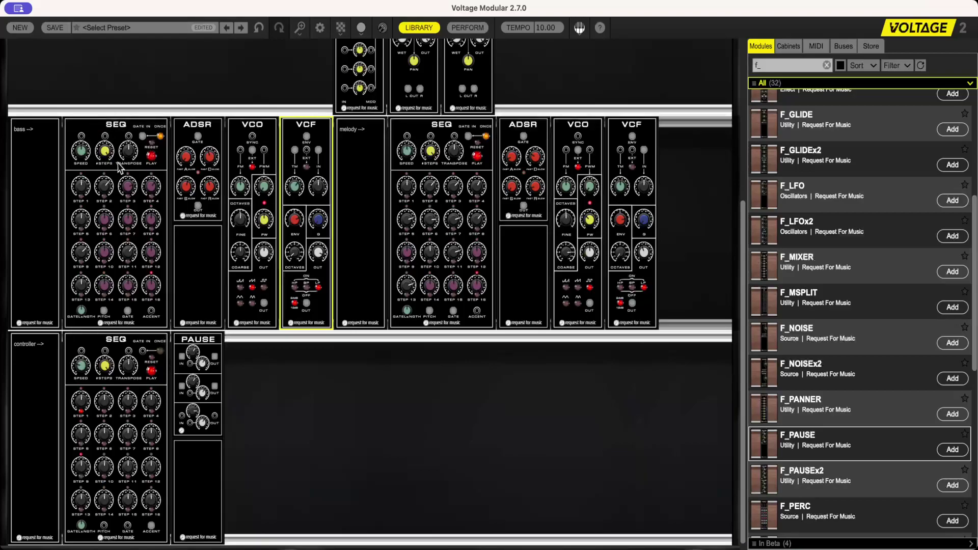
# Add an F_NOISE module at the start of the effects row and an F_LFO module in front of it
pyautogui.moveTo(152, 292)
pyautogui.moveTo(451, 292)
pyautogui.scroll(8, 554, 244)
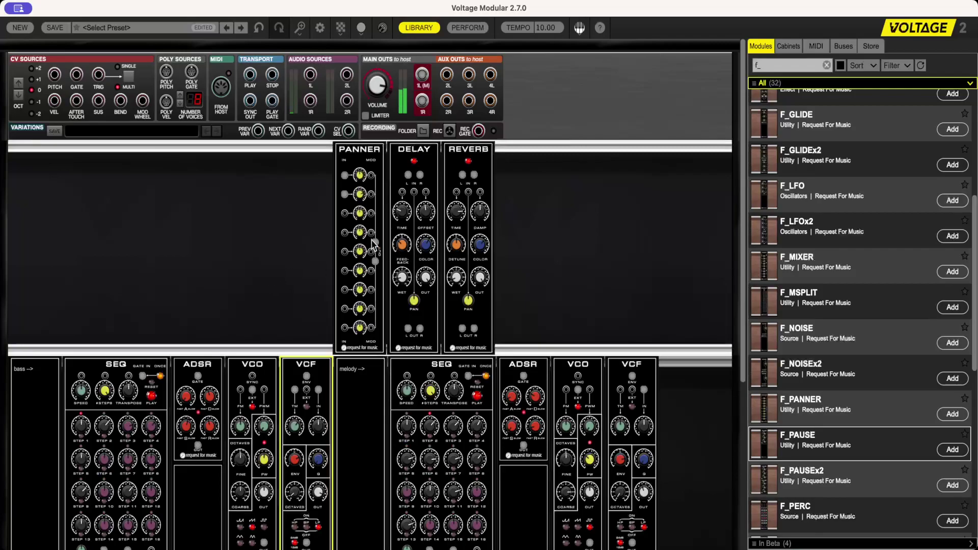
pyautogui.moveTo(764, 336); pyautogui.dragTo(105, 156)
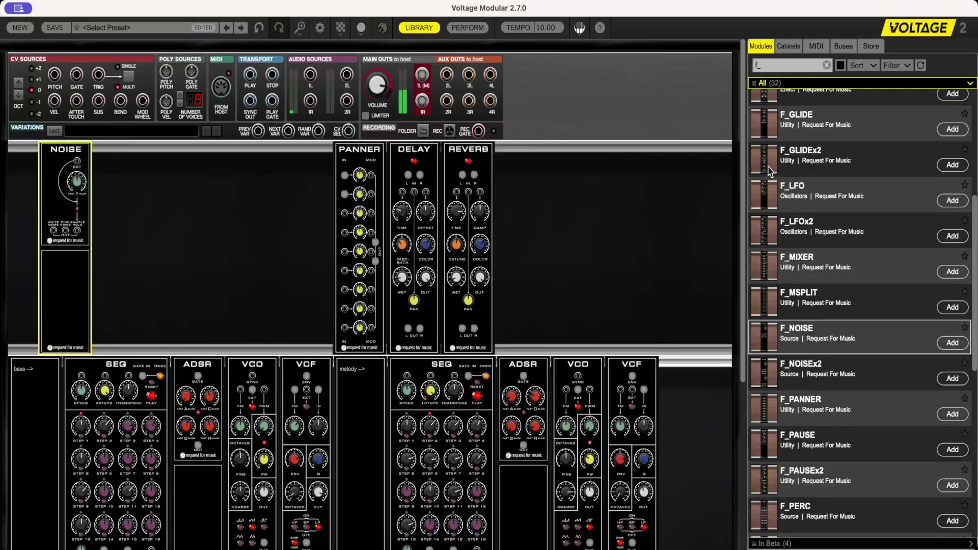
pyautogui.moveTo(765, 193); pyautogui.dragTo(36, 164)
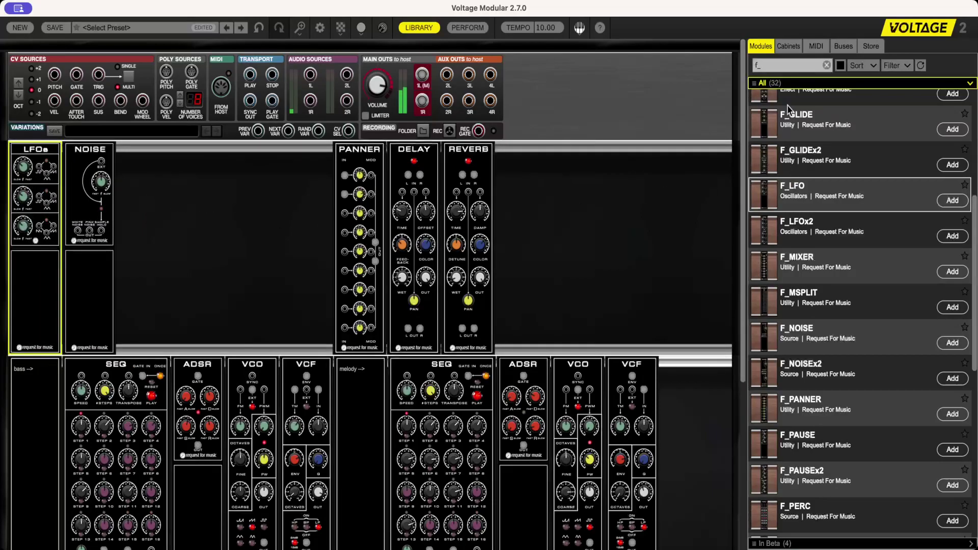
# Add one F_BLANK module in front of the panner and another in front of the LFO module
pyautogui.scroll(5, 777, 274)
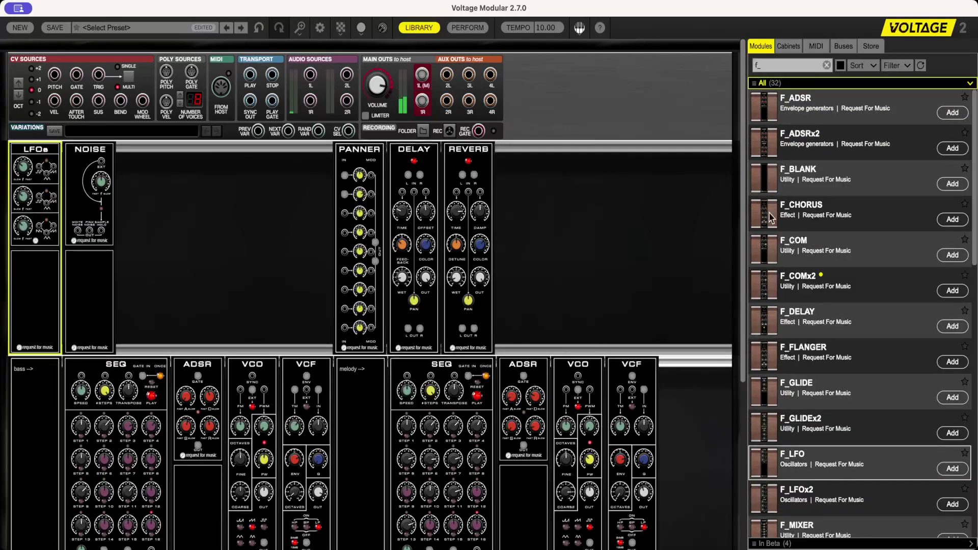
pyautogui.moveTo(769, 187); pyautogui.dragTo(306, 193)
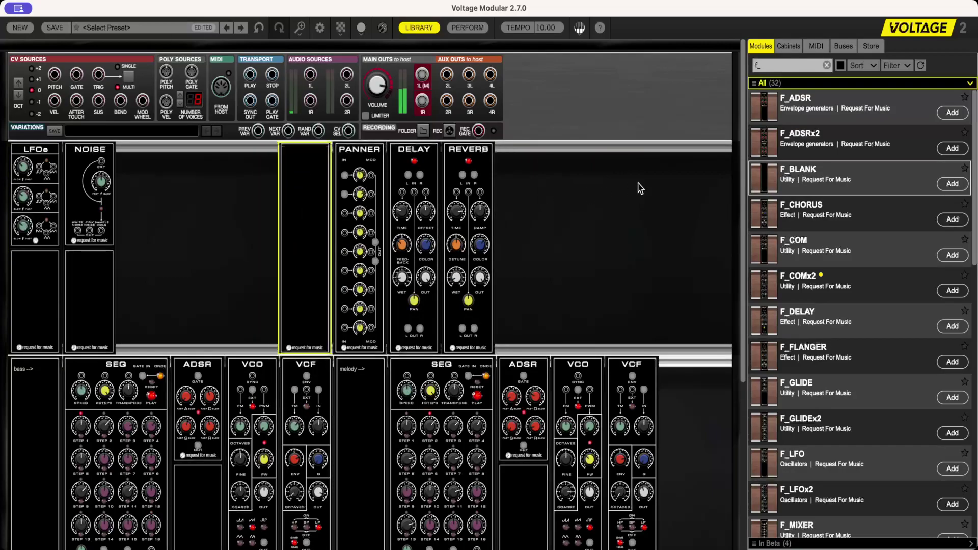
pyautogui.moveTo(761, 180); pyautogui.dragTo(25, 158)
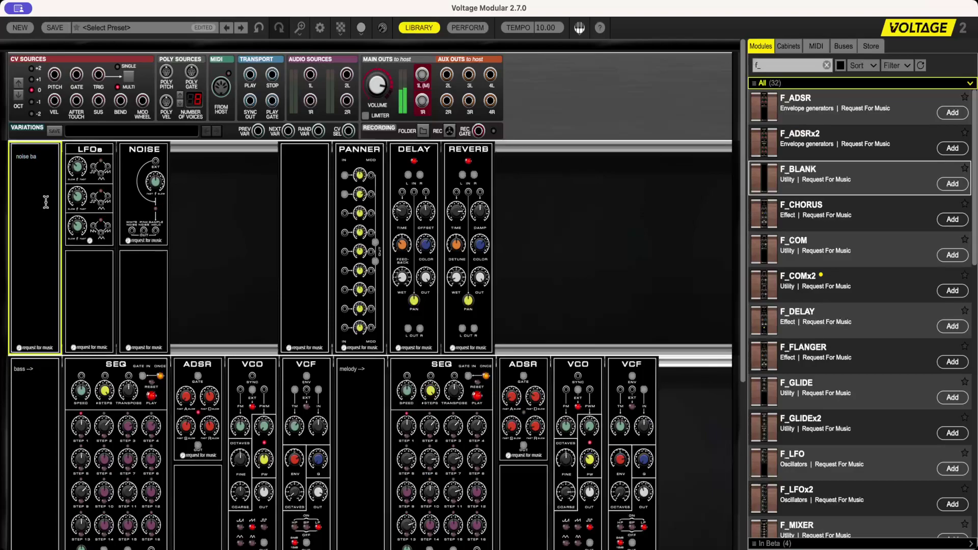
# Label the blank before the LFOs "noise background -->" and the blank before the panner "end chain -->"
pyautogui.write('und -->')
pyautogui.click(305, 156)
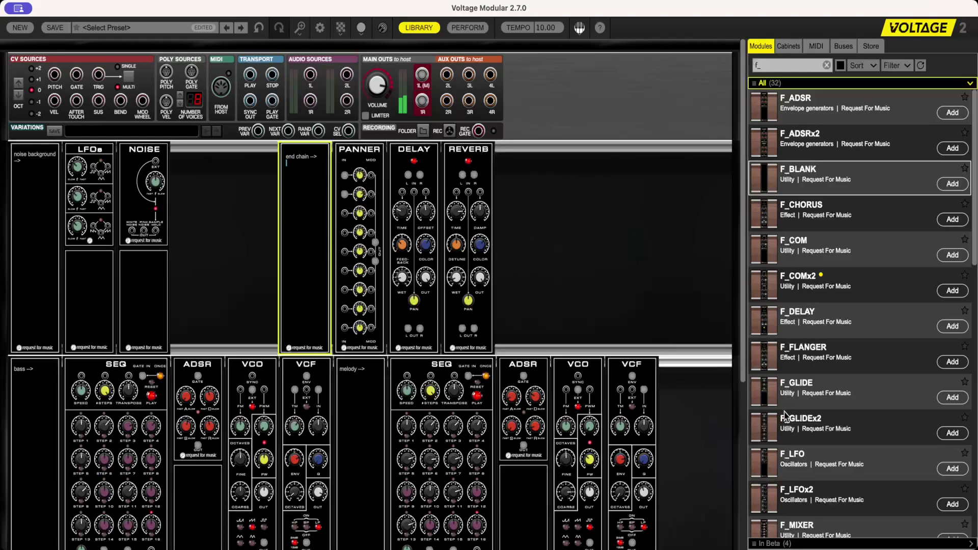
pyautogui.click(676, 318)
# Add an F_VCF module after the noise module and patch the white noise output into its audio input
pyautogui.scroll(-10, 792, 377)
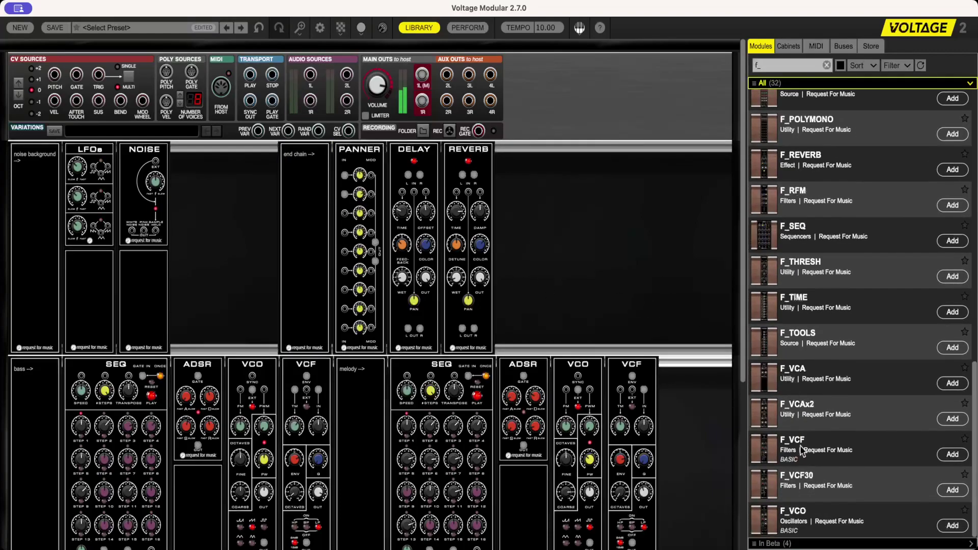
pyautogui.moveTo(762, 451); pyautogui.dragTo(225, 148)
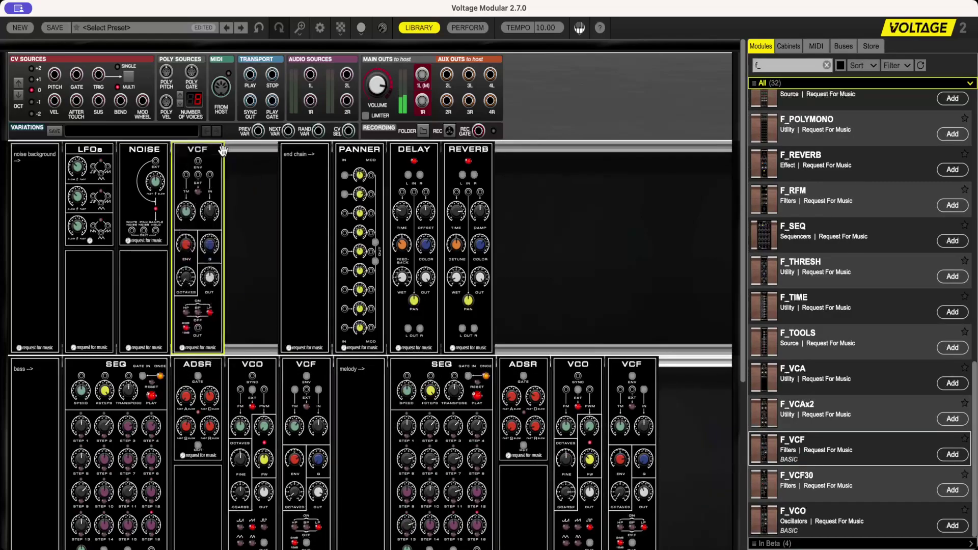
pyautogui.moveTo(132, 231); pyautogui.dragTo(212, 175)
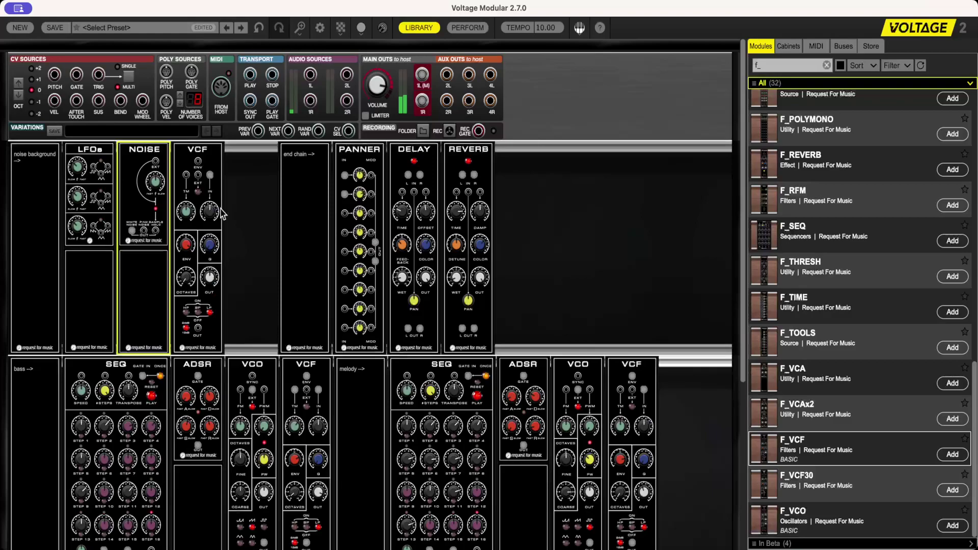
# Patch the new VCF's output into the panner's third input and adjust the VCF's cutoff frequency
pyautogui.scroll(3, 223, 214)
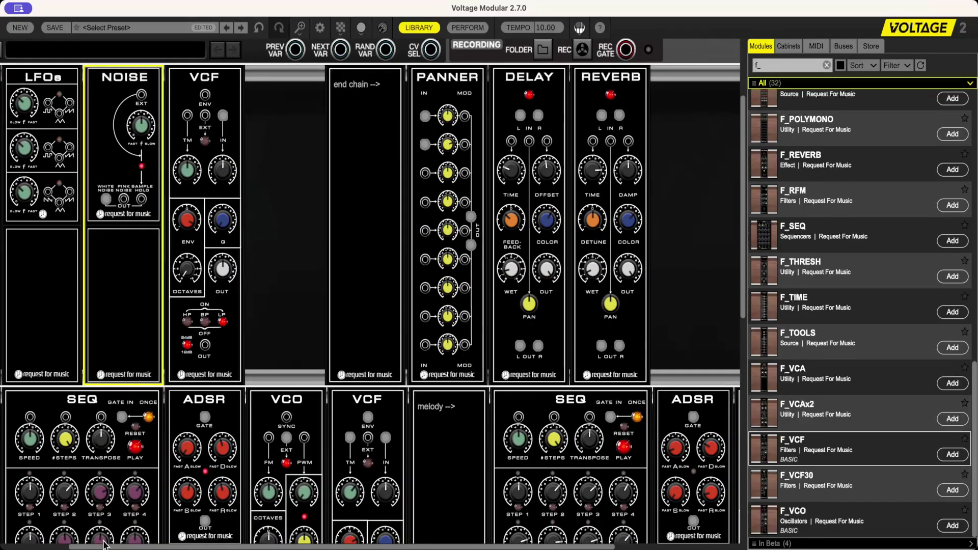
pyautogui.moveTo(104, 547); pyautogui.dragTo(35, 547)
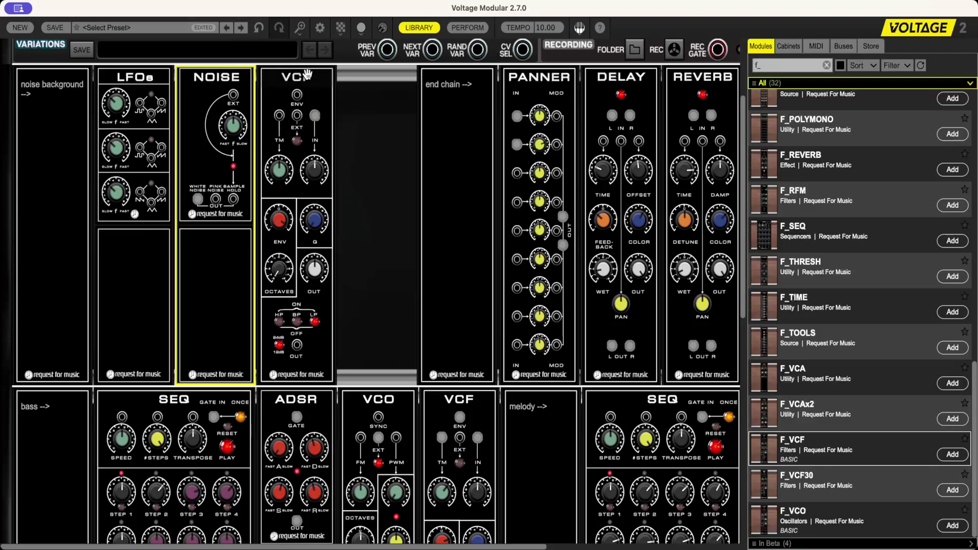
pyautogui.moveTo(297, 345); pyautogui.dragTo(538, 173)
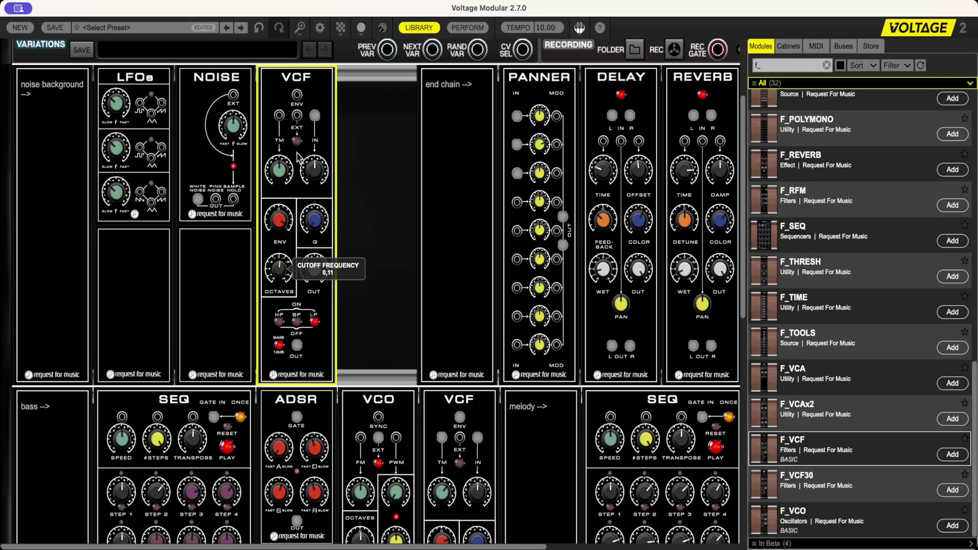
pyautogui.moveTo(299, 172); pyautogui.dragTo(308, 208)
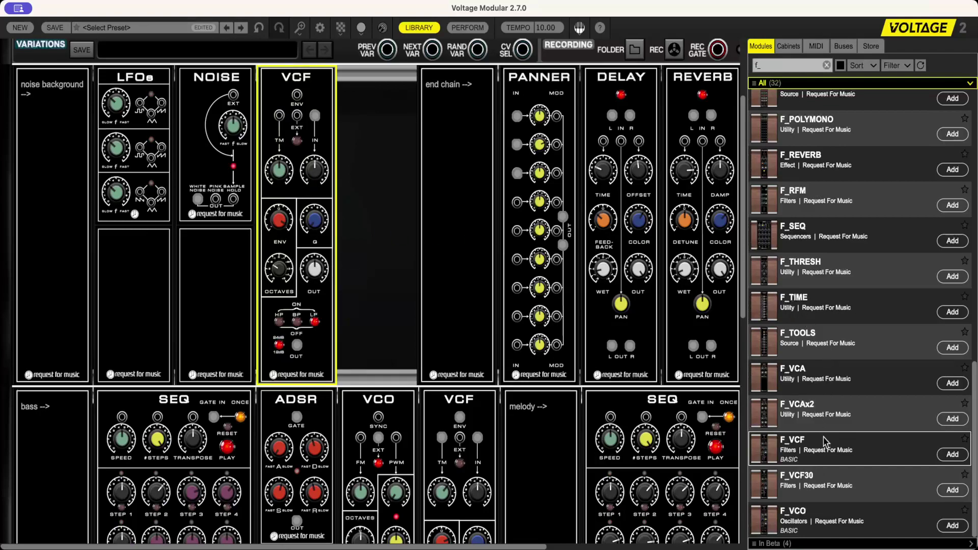
# Patch the first LFO's bottom output into the noise VCF's TM input and set the timbre modulation to 0.03
pyautogui.scroll(5, 808, 266)
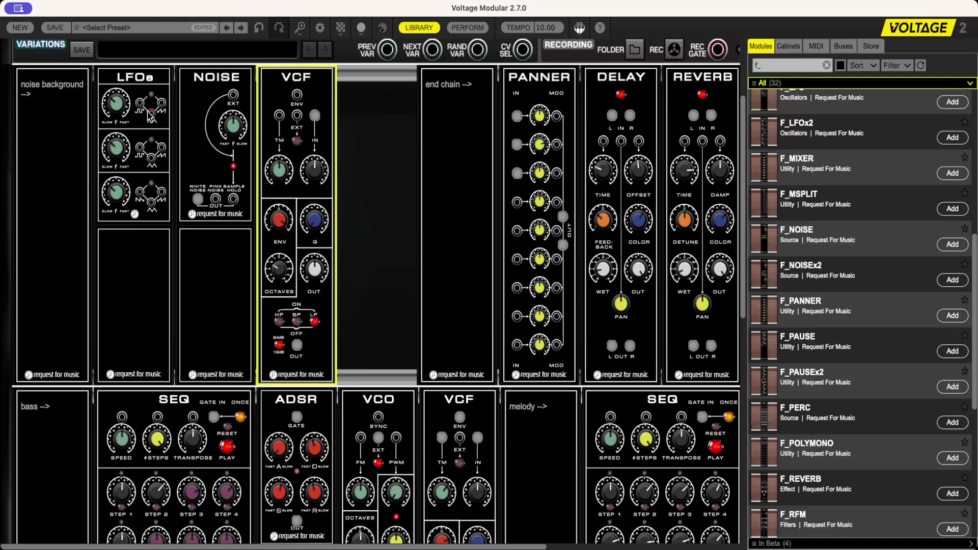
pyautogui.moveTo(151, 116); pyautogui.dragTo(279, 115)
pyautogui.click(278, 170)
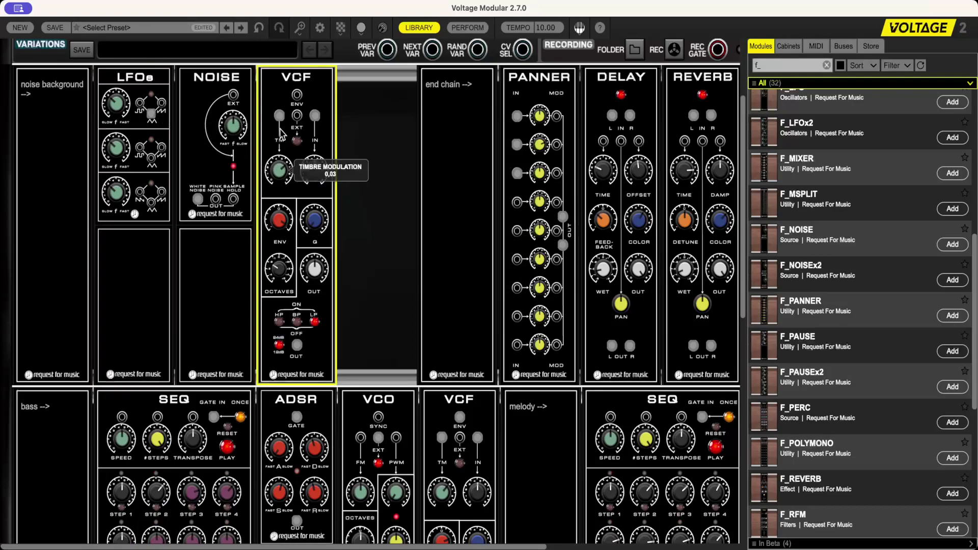
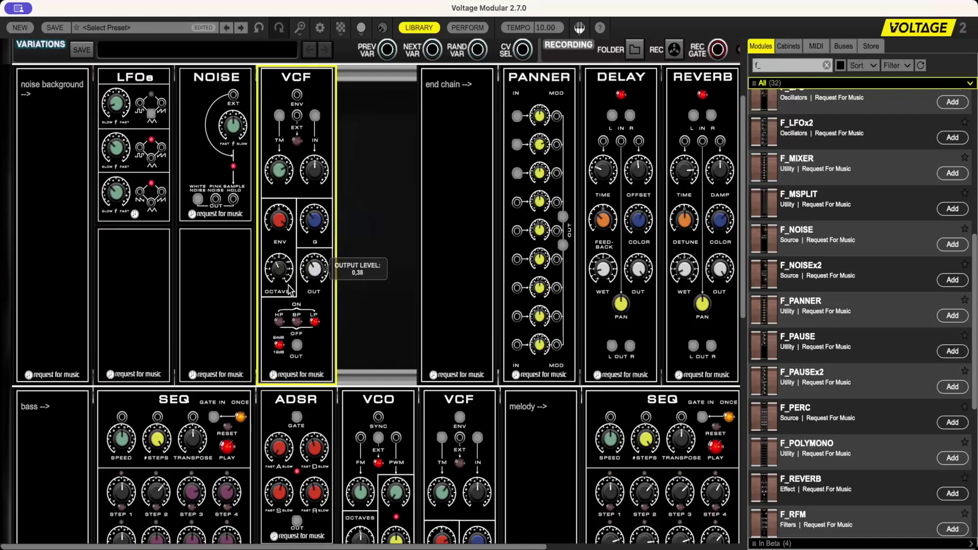
# Set the first LFO's speed to 0.03 and adjust the octaves control of the noise VCF
pyautogui.click(120, 106)
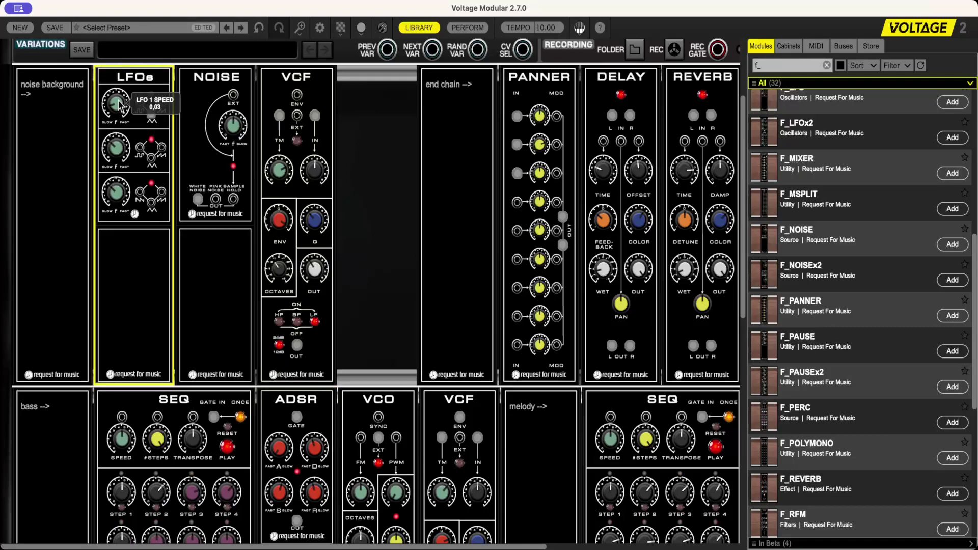
pyautogui.click(275, 269)
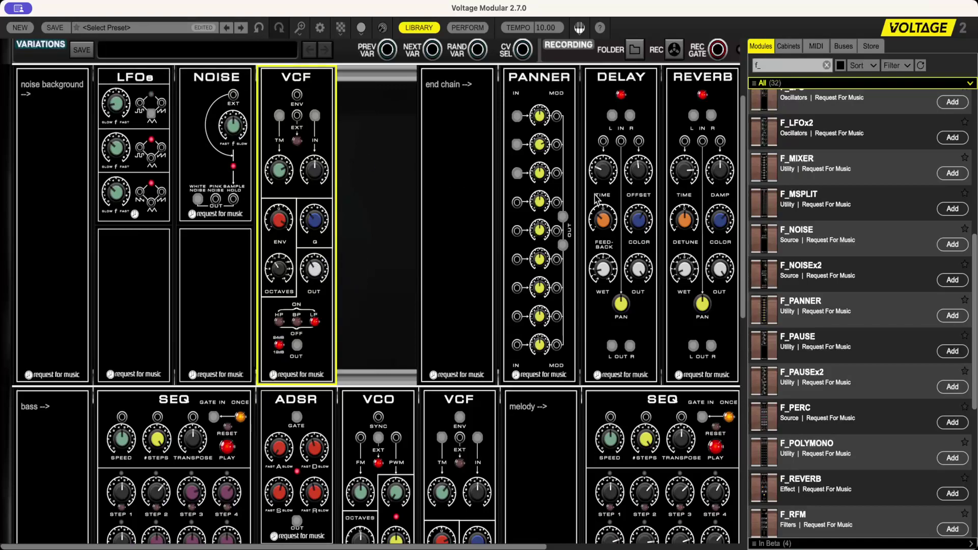
# Add an F_MIXER before the noise VCF and route the first and second LFOs' bottom outputs through it into the VCF's TM input
pyautogui.scroll(1, 831, 222)
pyautogui.moveTo(793, 209); pyautogui.dragTo(298, 72)
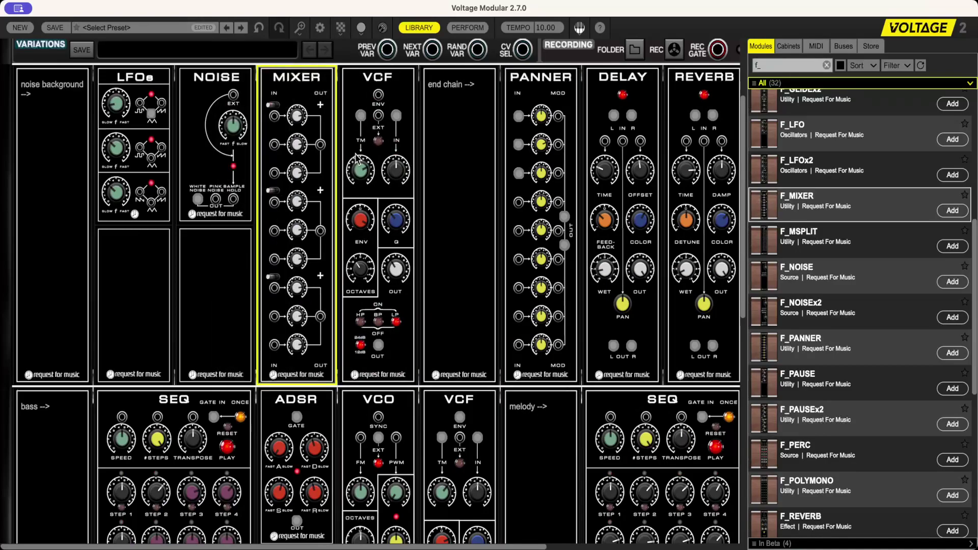
pyautogui.moveTo(152, 113); pyautogui.dragTo(362, 119)
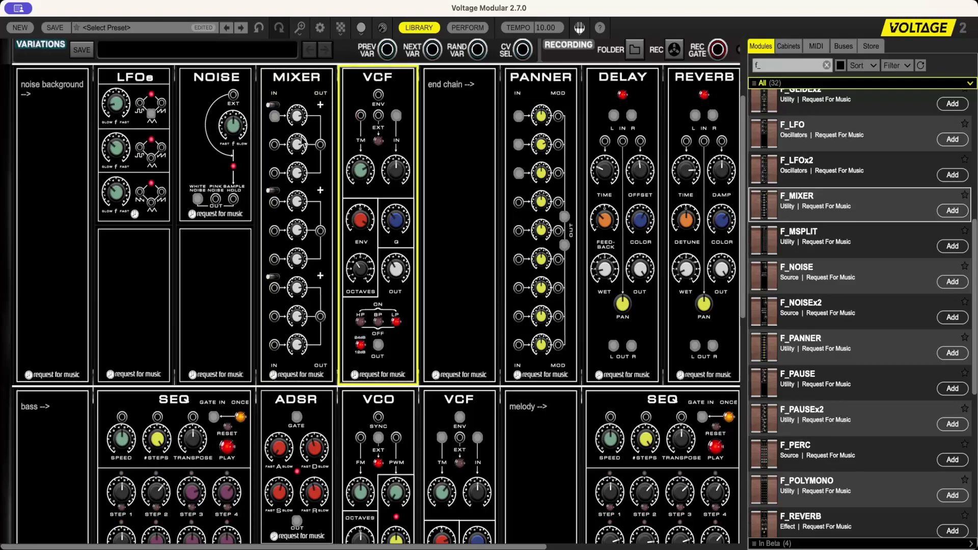
pyautogui.moveTo(274, 144); pyautogui.dragTo(152, 162)
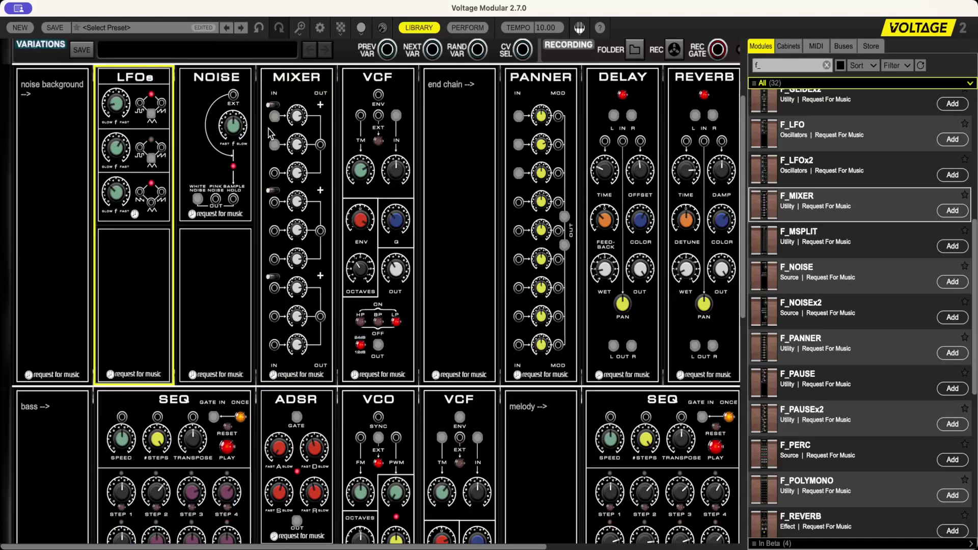
pyautogui.moveTo(321, 144); pyautogui.dragTo(360, 116)
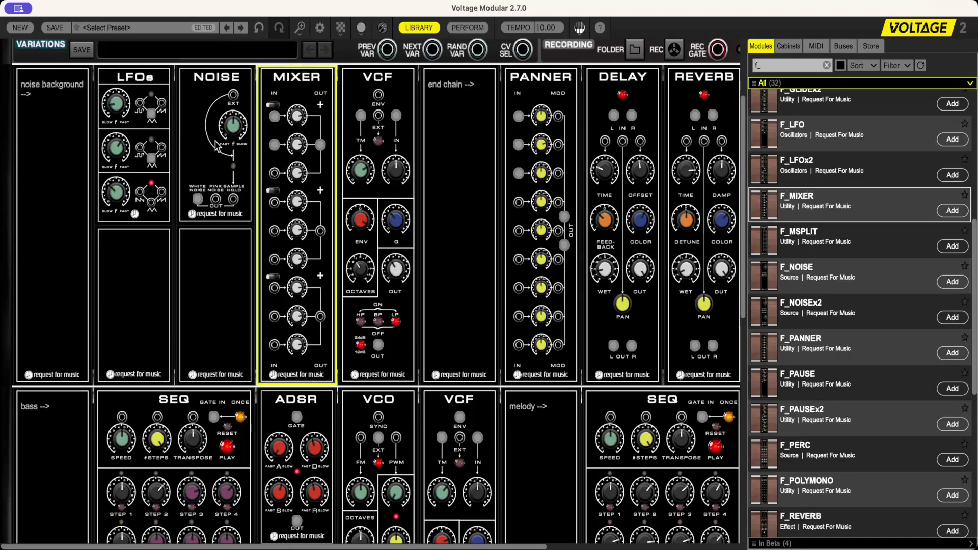
# Fine-tune the LFO modulation of the noise VCF, setting the VCF's envelope to 0.45 and the first LFO's speed to 0.06
pyautogui.click(118, 151)
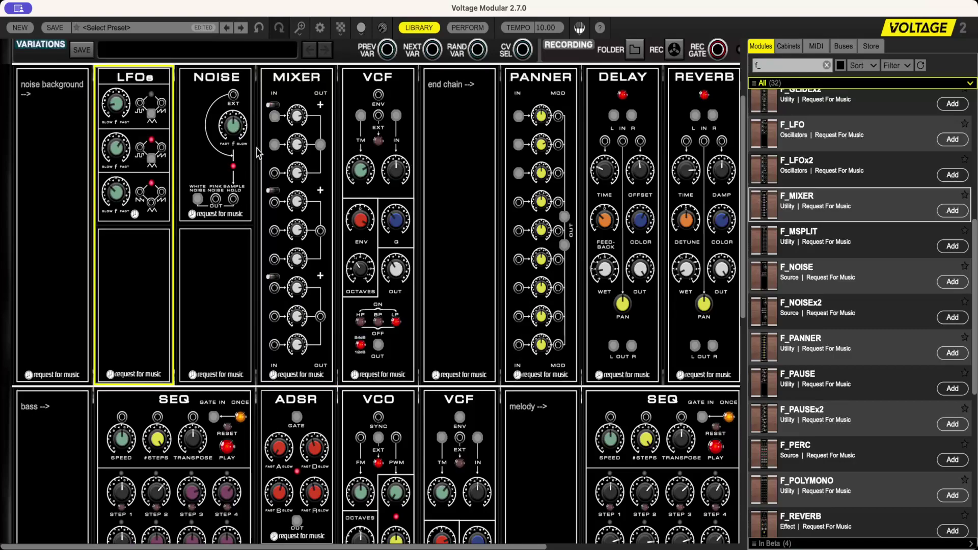
pyautogui.click(296, 161)
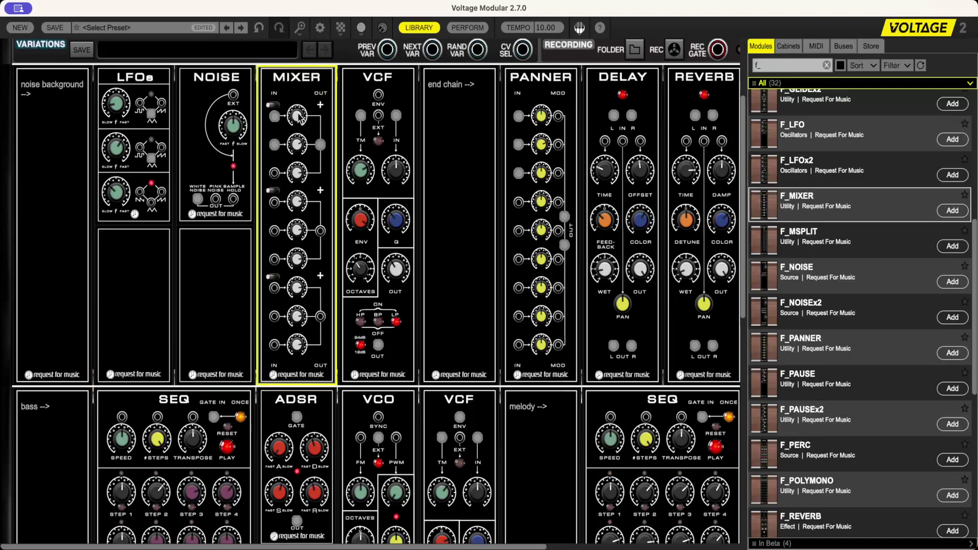
pyautogui.click(360, 173)
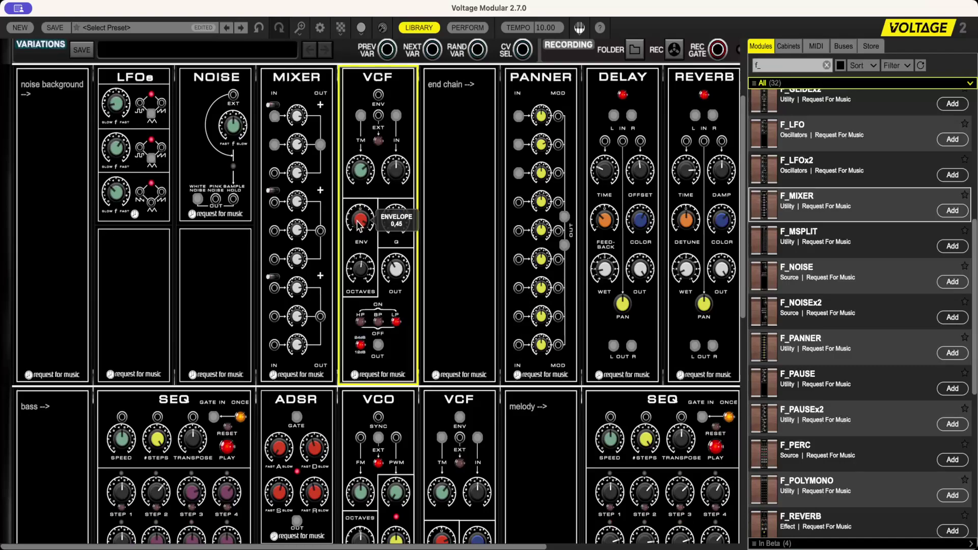
pyautogui.click(117, 107)
pyautogui.moveTo(115, 101)
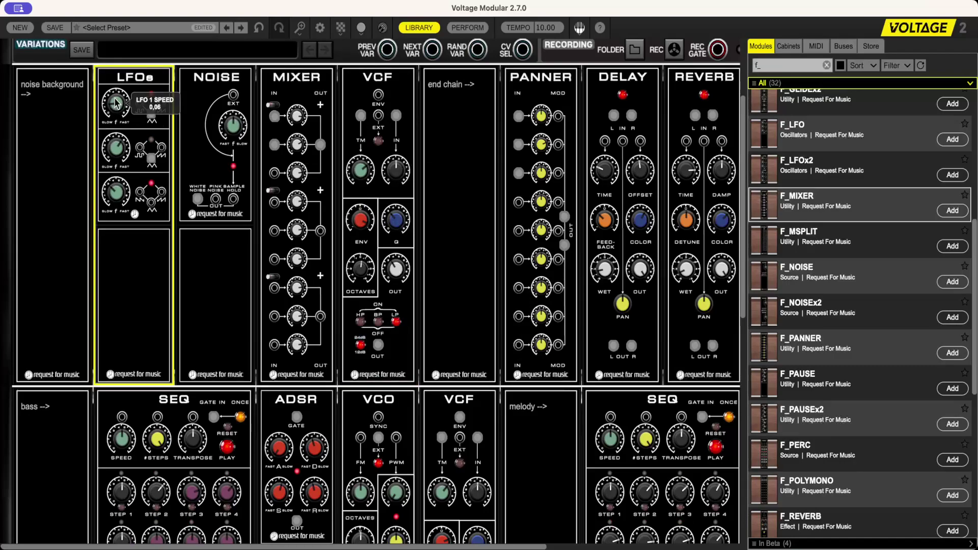
pyautogui.click(391, 215)
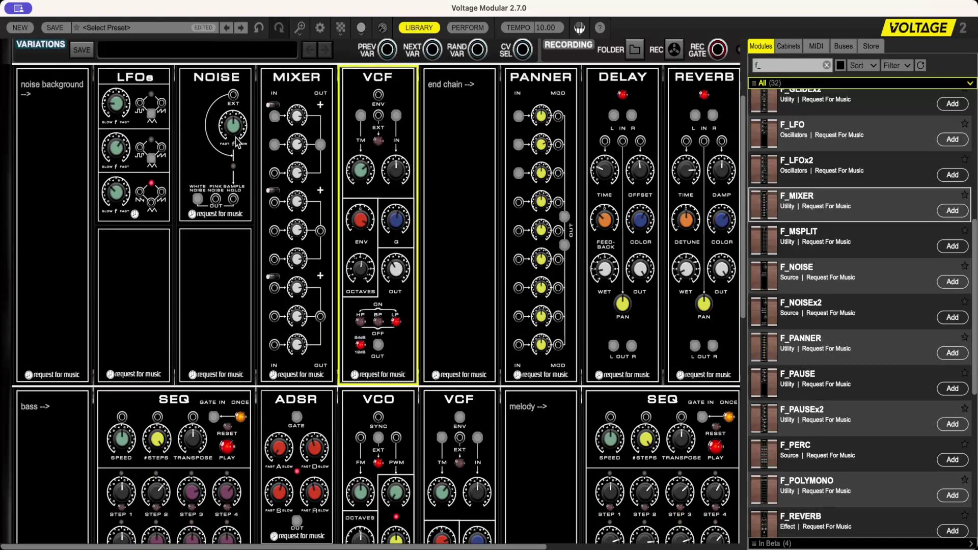
# Adjust the second LFO's speed, its mixer level 1B and the noise VCF's timbre modulation
pyautogui.click(119, 156)
pyautogui.moveTo(123, 138); pyautogui.dragTo(127, 130)
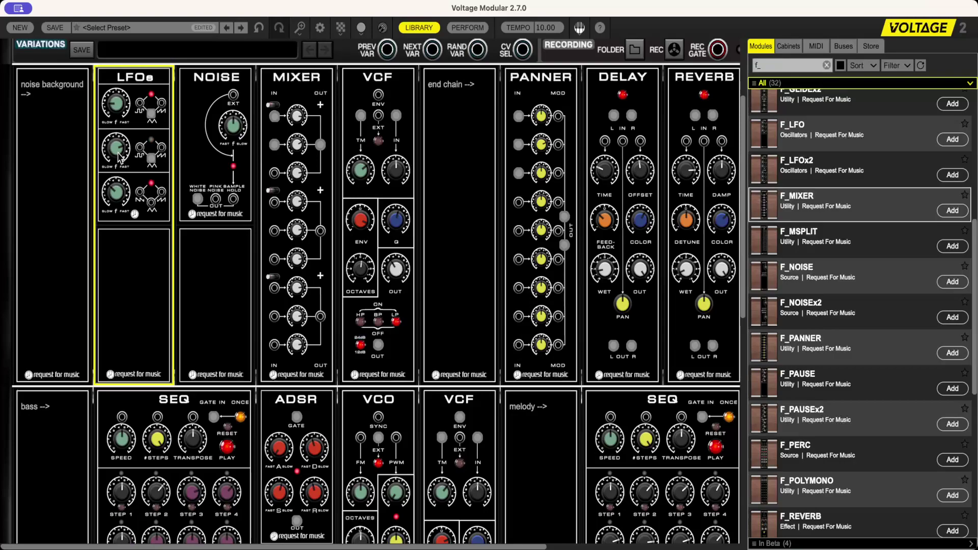
pyautogui.click(297, 148)
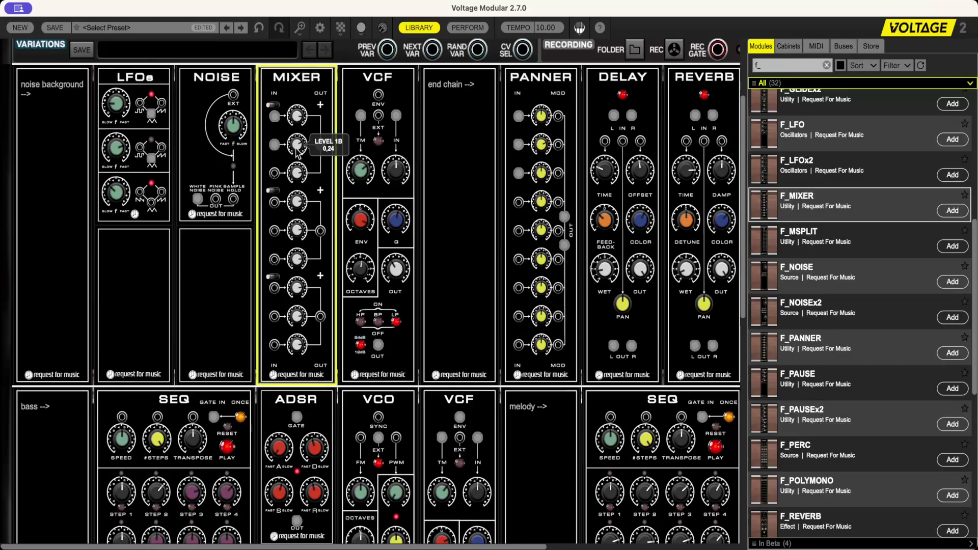
pyautogui.moveTo(298, 164); pyautogui.dragTo(315, 140)
pyautogui.click(365, 173)
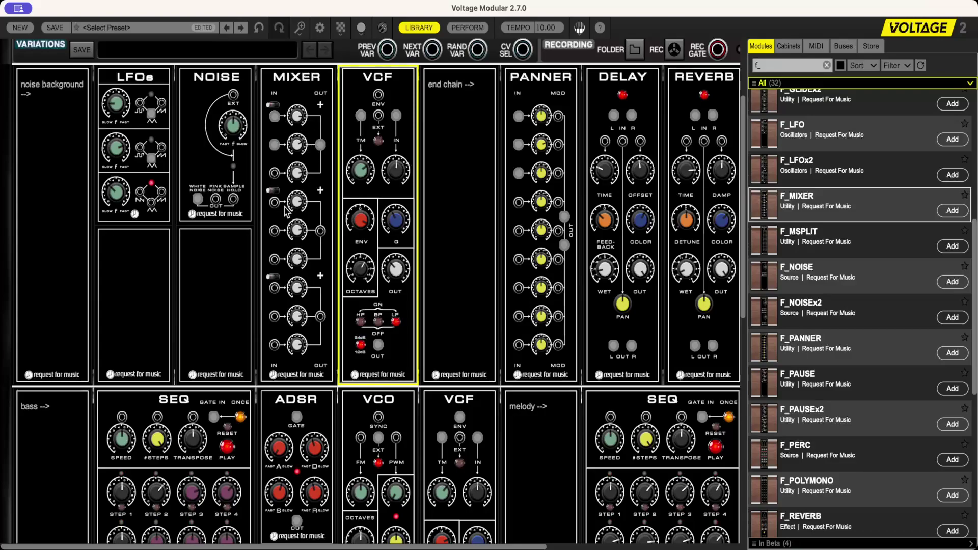
# Route the first LFO through the mixer's second section into the panner's third MOD input, with level 2A at 0.23
pyautogui.moveTo(274, 202); pyautogui.dragTo(163, 118)
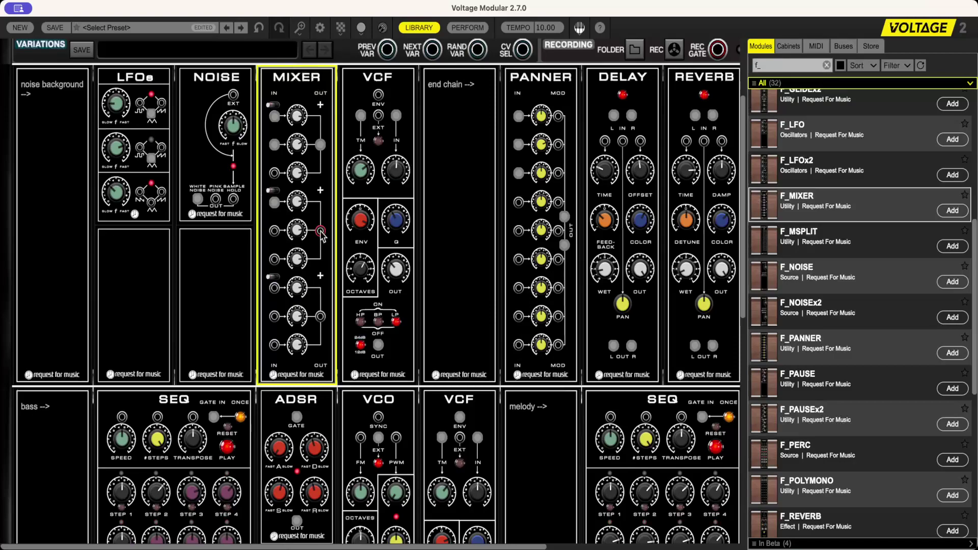
pyautogui.moveTo(320, 232); pyautogui.dragTo(562, 176)
pyautogui.moveTo(301, 210)
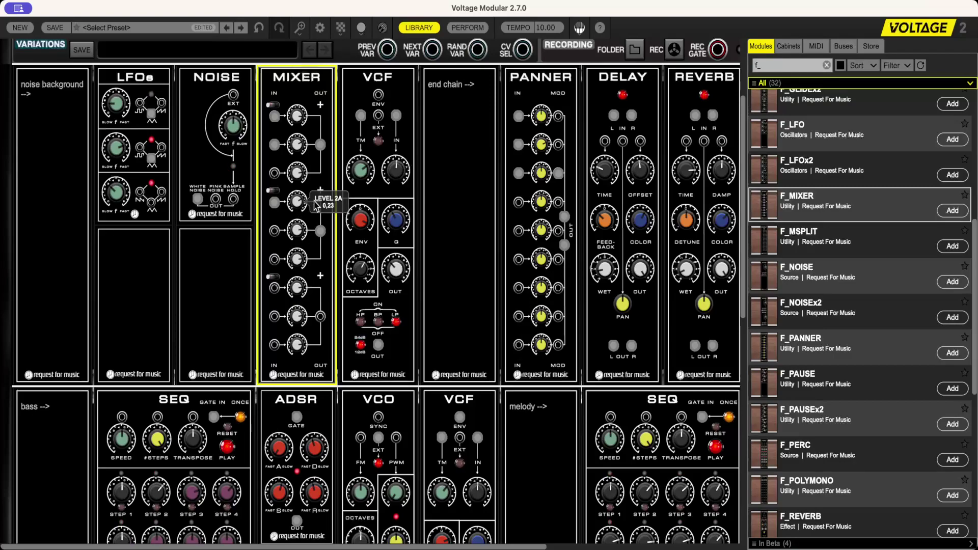
# Adjust the noise VCF's output level and set the bass VCF's envelope to 0.04
pyautogui.click(402, 274)
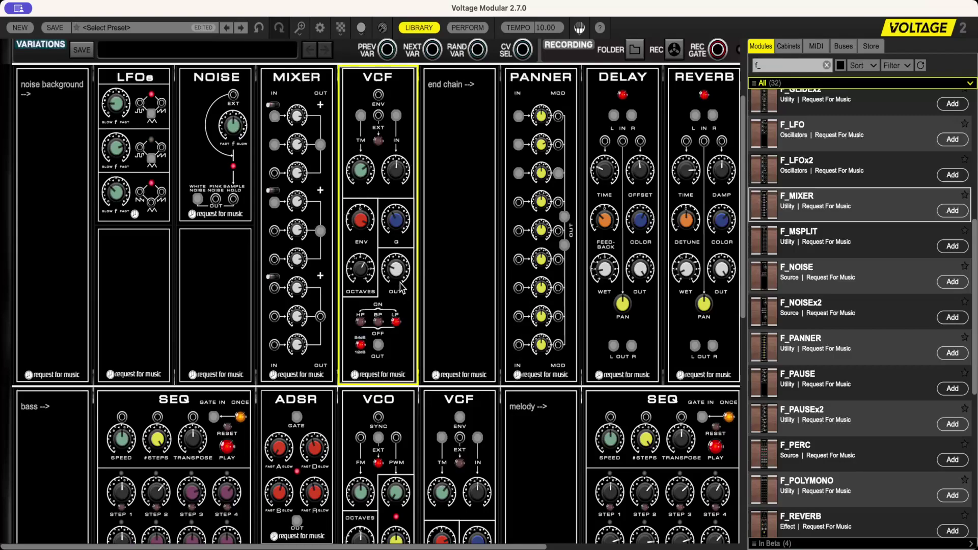
pyautogui.scroll(-1, 402, 285)
pyautogui.scroll(-8, 402, 288)
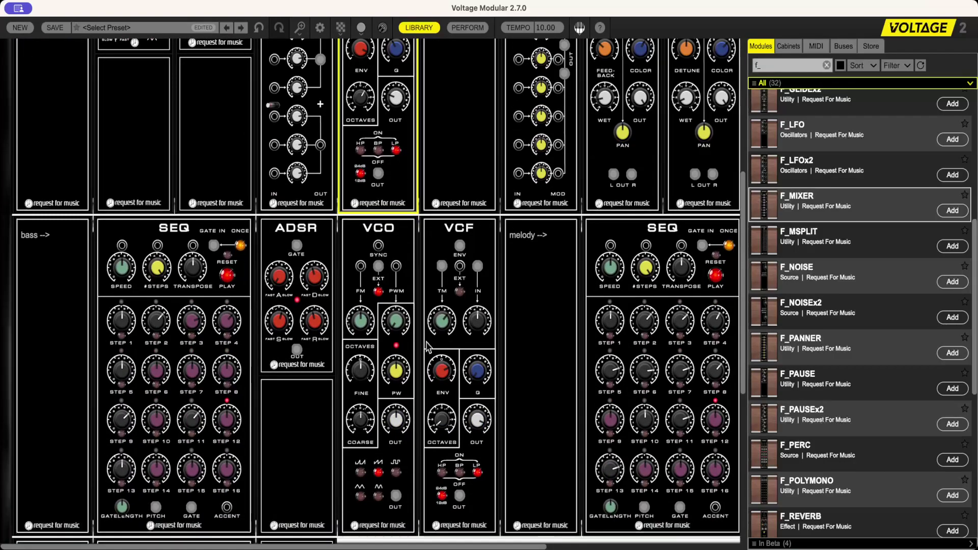
pyautogui.click(443, 377)
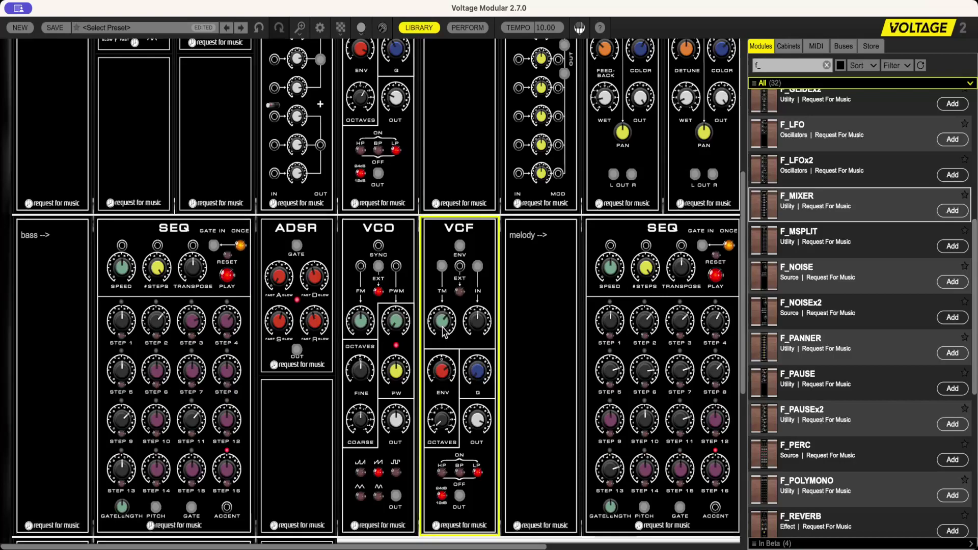
pyautogui.moveTo(444, 371)
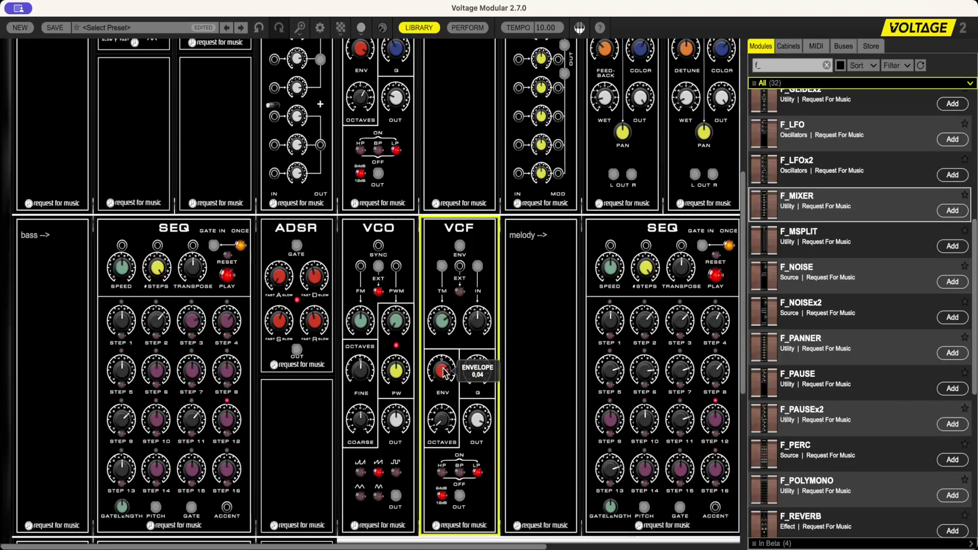
pyautogui.moveTo(446, 340)
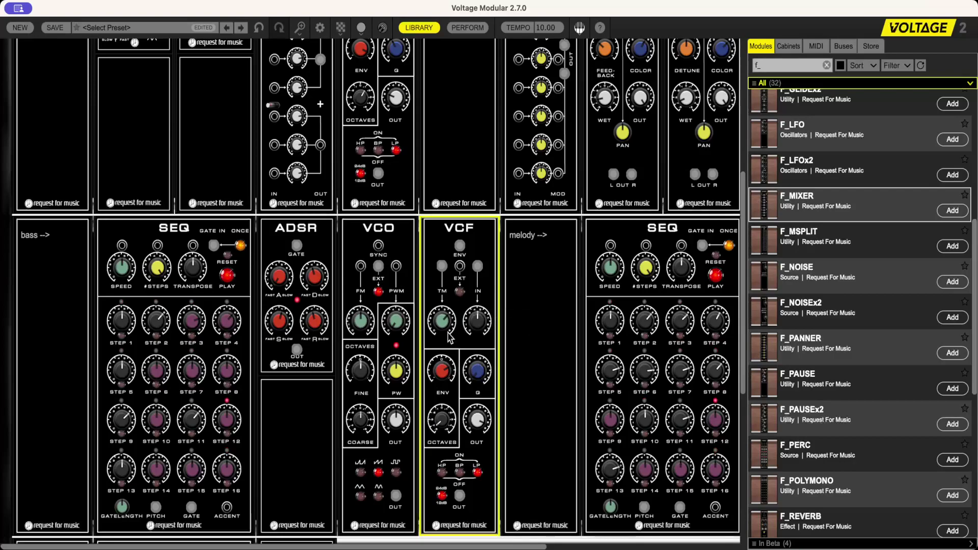
# Adjust the panner and the delay's feedback and time, and set the delay's wet level to 0.25
pyautogui.scroll(-3, 448, 337)
pyautogui.scroll(8, 451, 336)
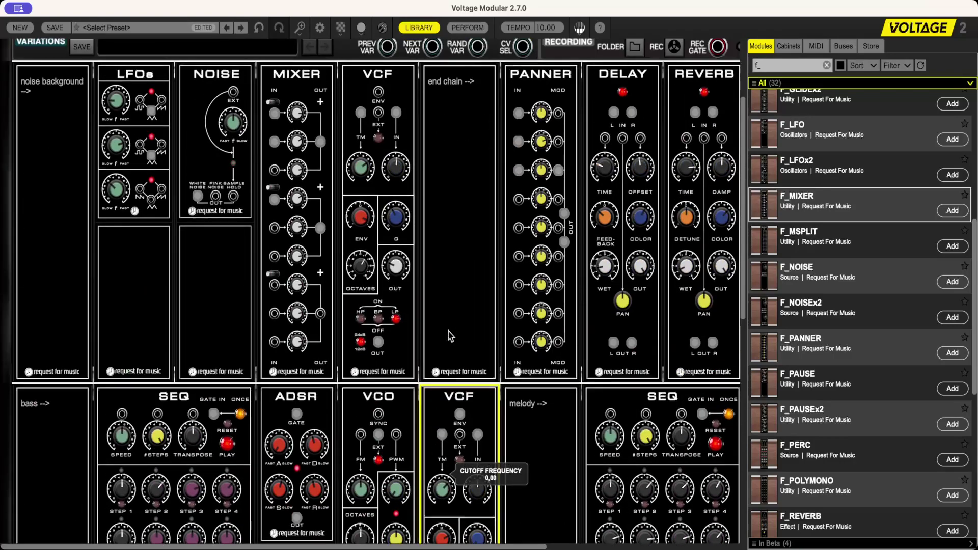
pyautogui.scroll(-5, 451, 337)
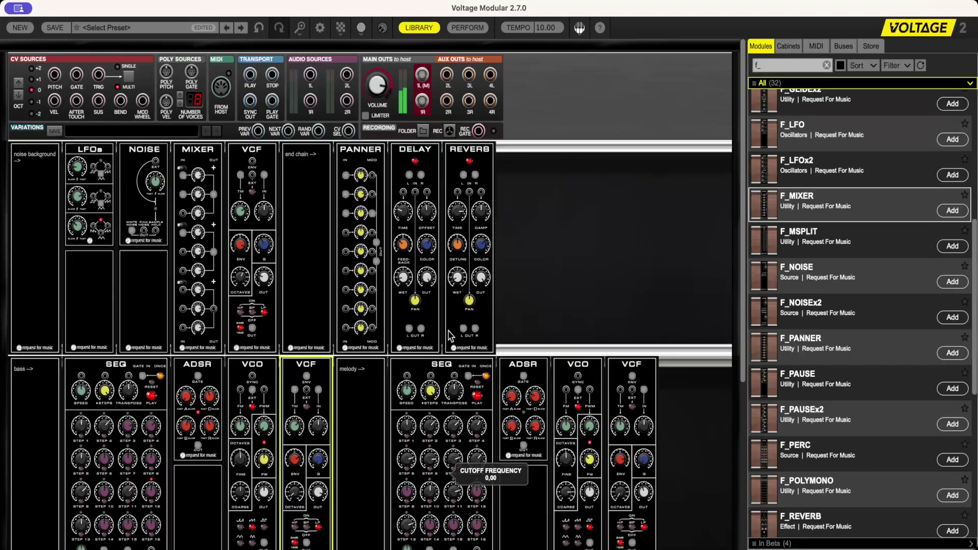
pyautogui.scroll(-2, 448, 331)
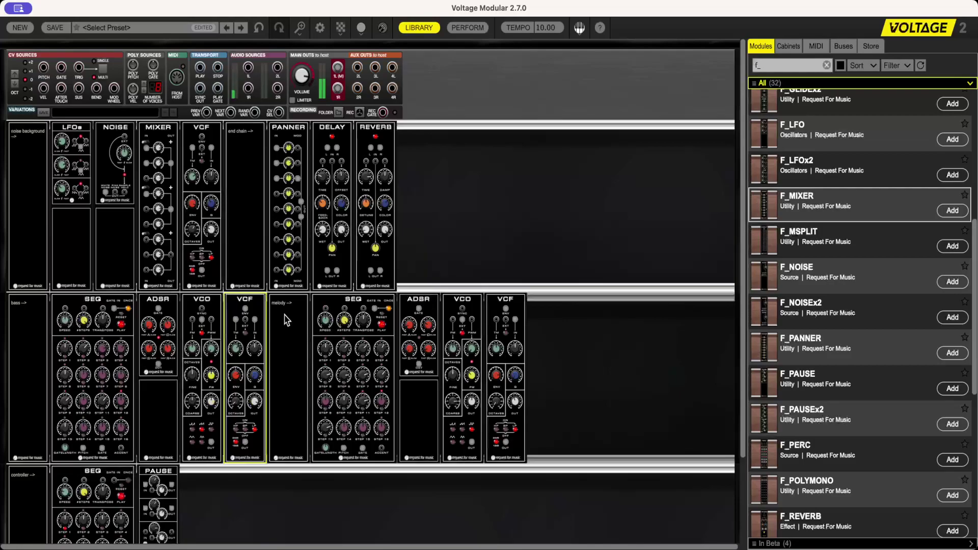
pyautogui.click(291, 168)
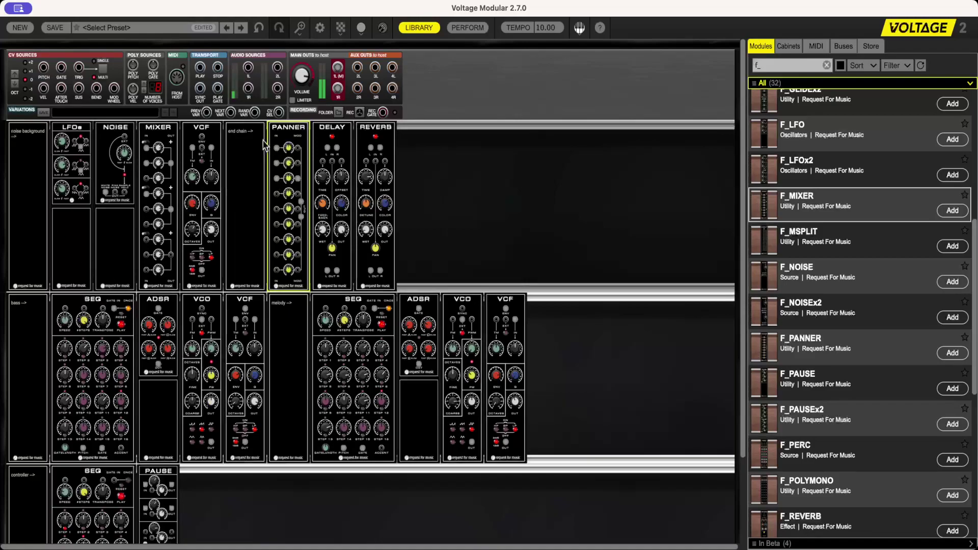
pyautogui.click(326, 207)
pyautogui.moveTo(328, 173); pyautogui.dragTo(336, 153)
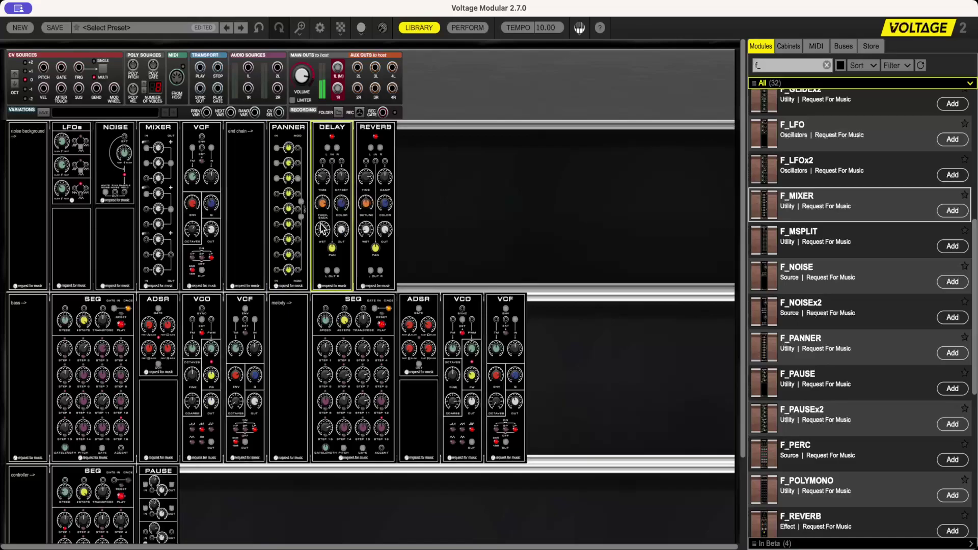
pyautogui.moveTo(322, 229); pyautogui.dragTo(323, 218)
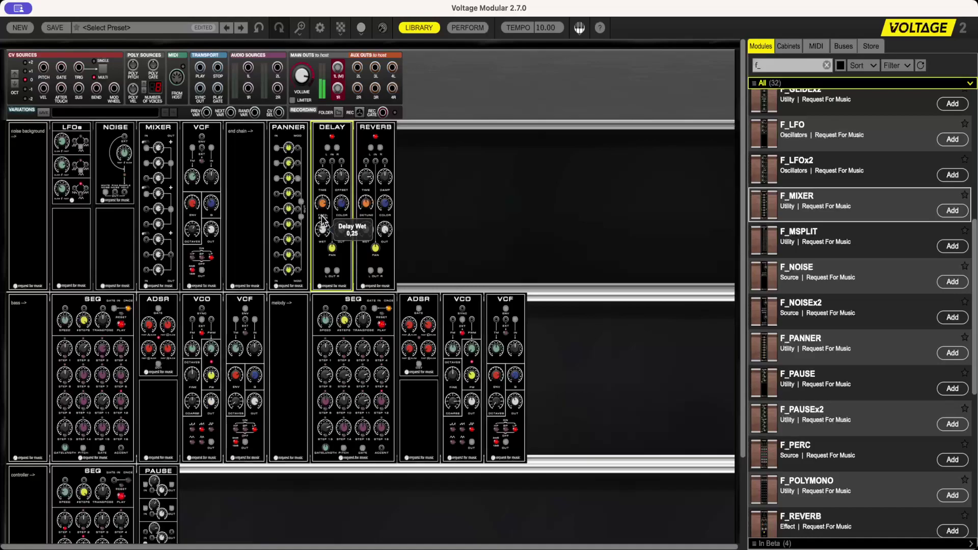
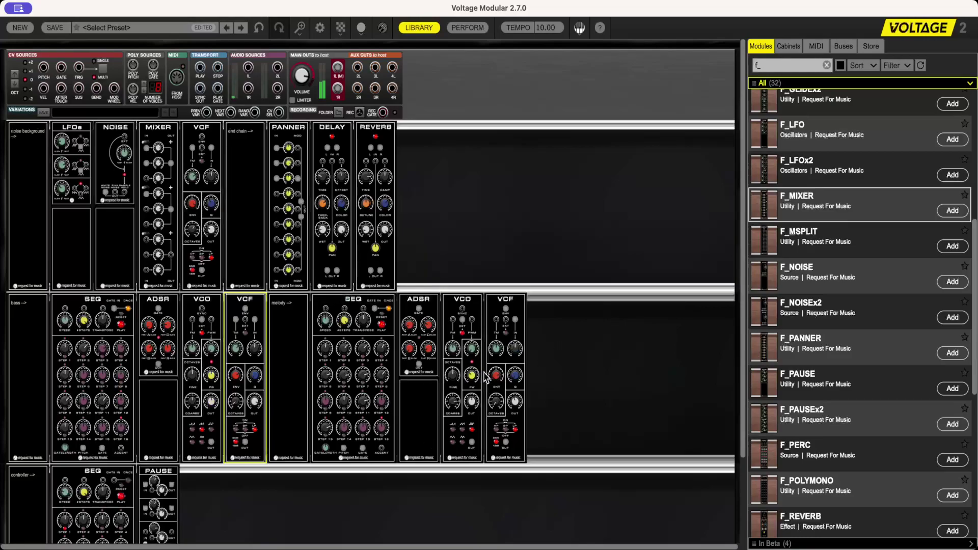
# Adjust step 2 of the melody sequencer
pyautogui.click(344, 356)
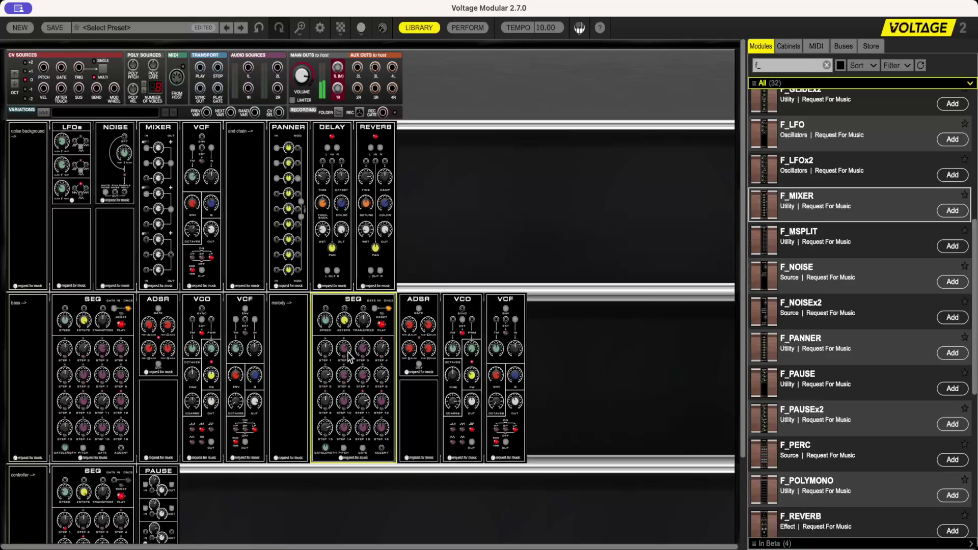
pyautogui.moveTo(347, 353)
# Add an empty cabinet and place the end chain blank, panner, delay and reverb in their own row above the noise background modules
pyautogui.rightClick(421, 214)
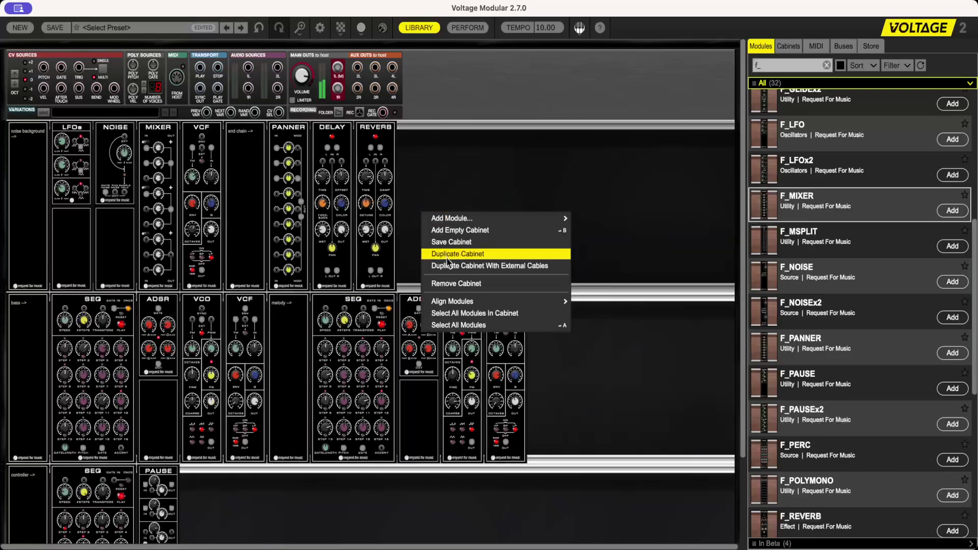
pyautogui.click(474, 230)
pyautogui.moveTo(426, 331); pyautogui.dragTo(72, 136)
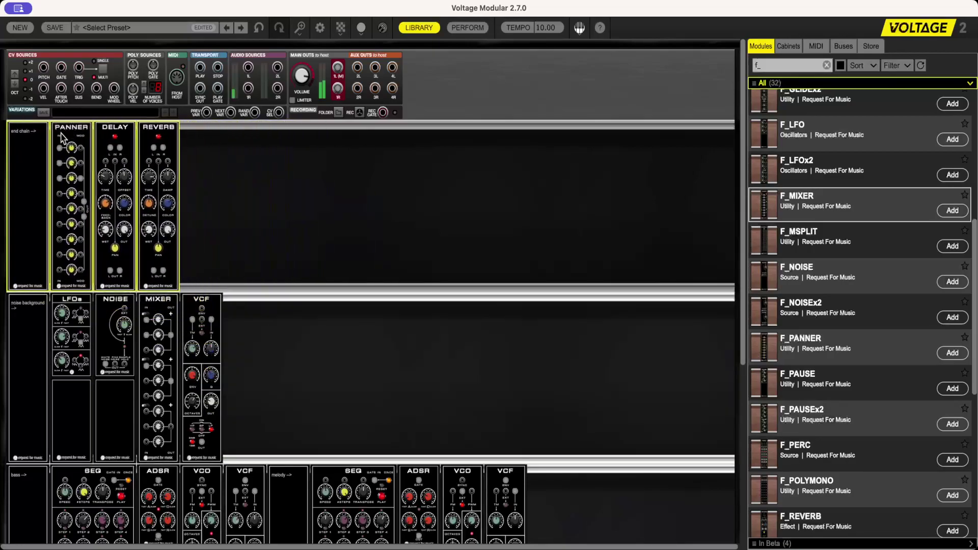
pyautogui.click(276, 377)
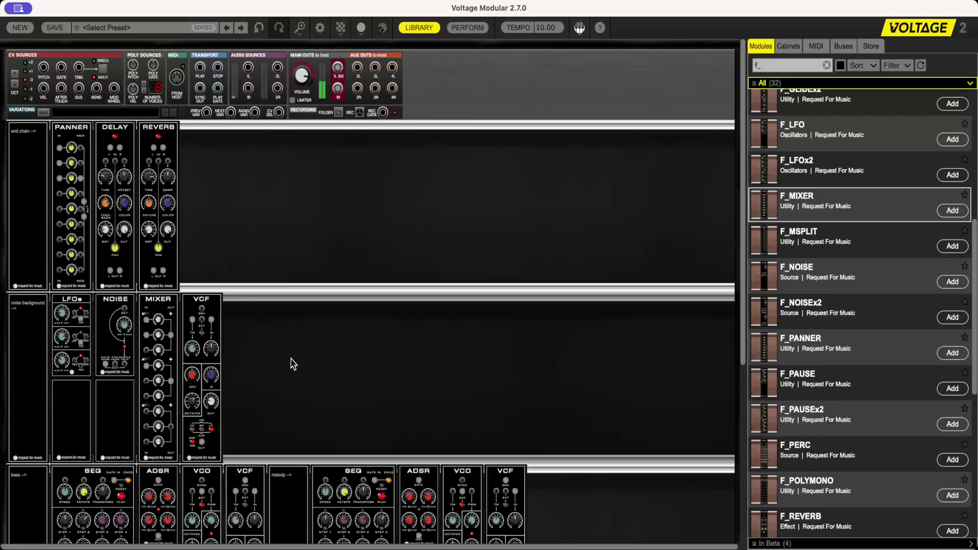
# Add an F_BLANK module after the VCF in the noise background row and align that cabinet's modules
pyautogui.scroll(6, 775, 168)
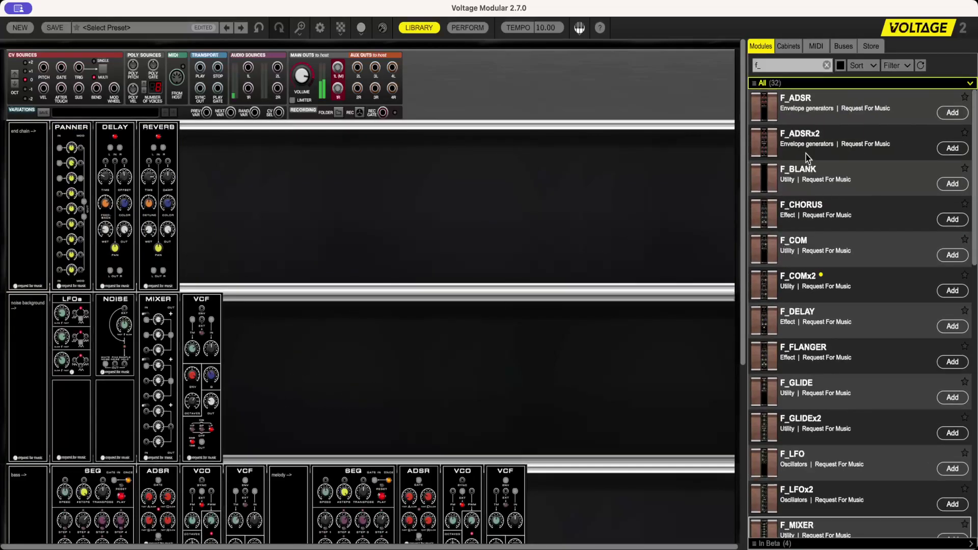
pyautogui.moveTo(770, 169); pyautogui.dragTo(312, 305)
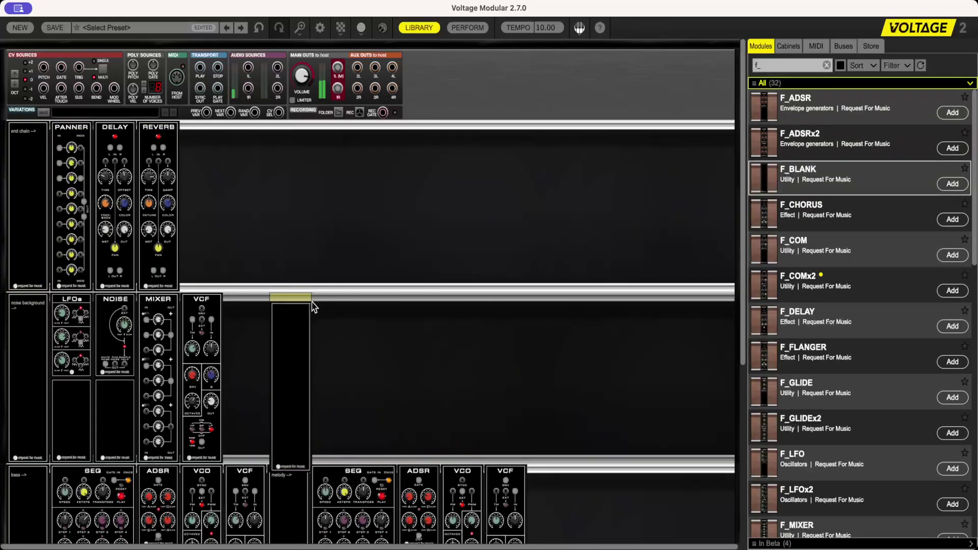
pyautogui.rightClick(330, 322)
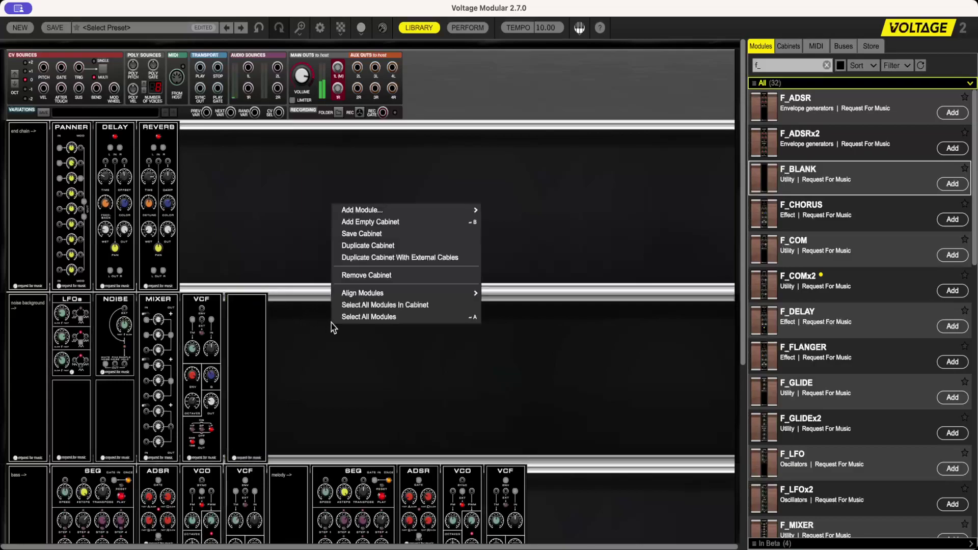
pyautogui.moveTo(383, 294)
pyautogui.click(508, 294)
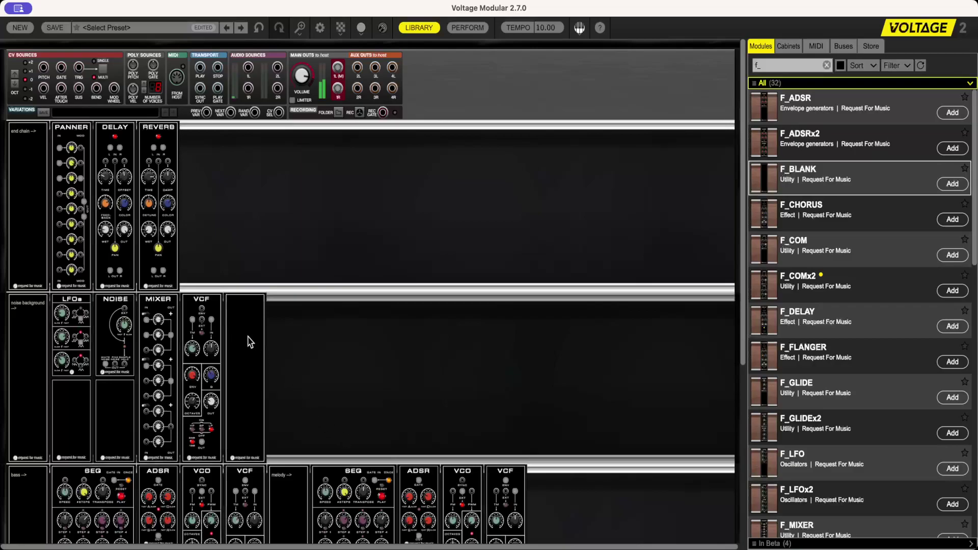
# Label the new blank module "lead -->"
pyautogui.scroll(5, 250, 342)
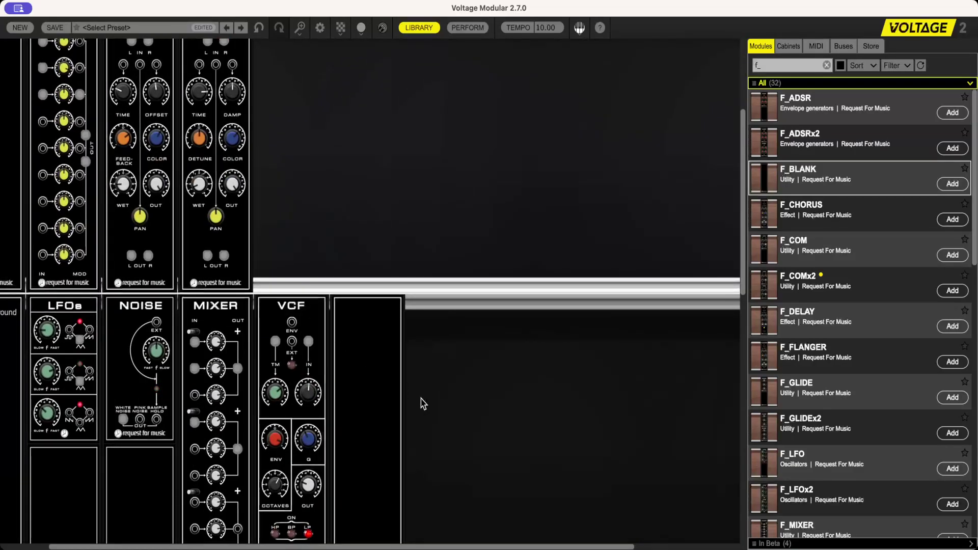
pyautogui.scroll(-3, 421, 399)
pyautogui.click(378, 300)
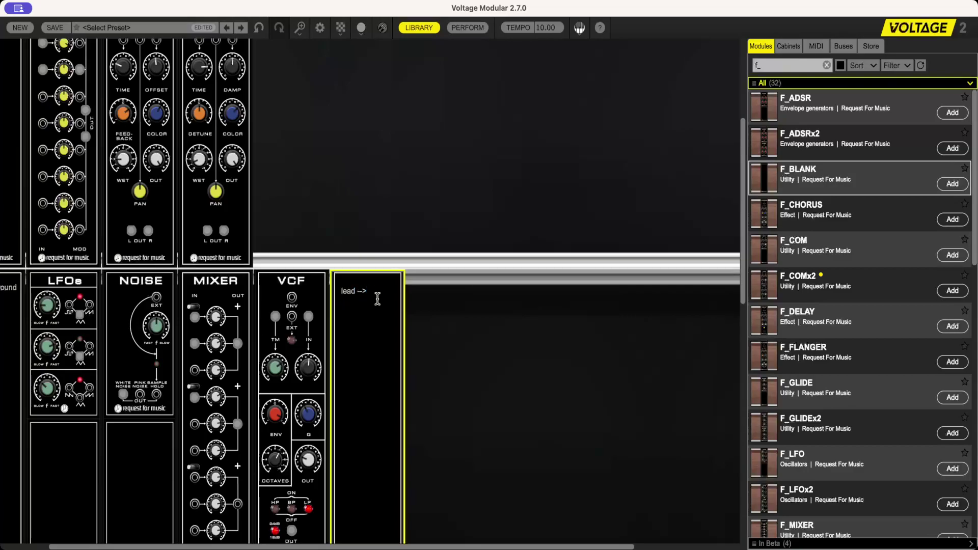
pyautogui.click(418, 314)
# Add F_VCO, F_ADSR and F_VCF modules in sequence after the lead blank
pyautogui.scroll(-10, 889, 416)
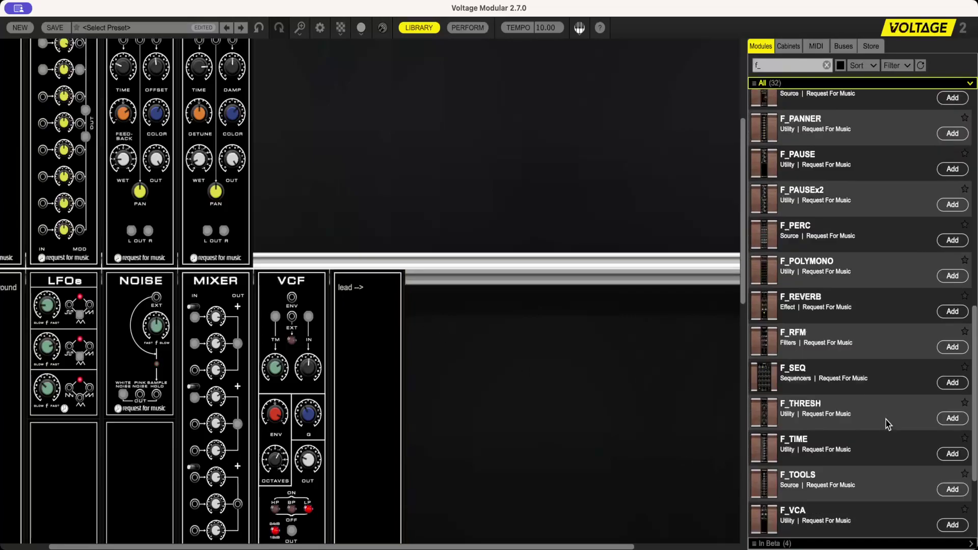
pyautogui.moveTo(770, 521); pyautogui.dragTo(500, 290)
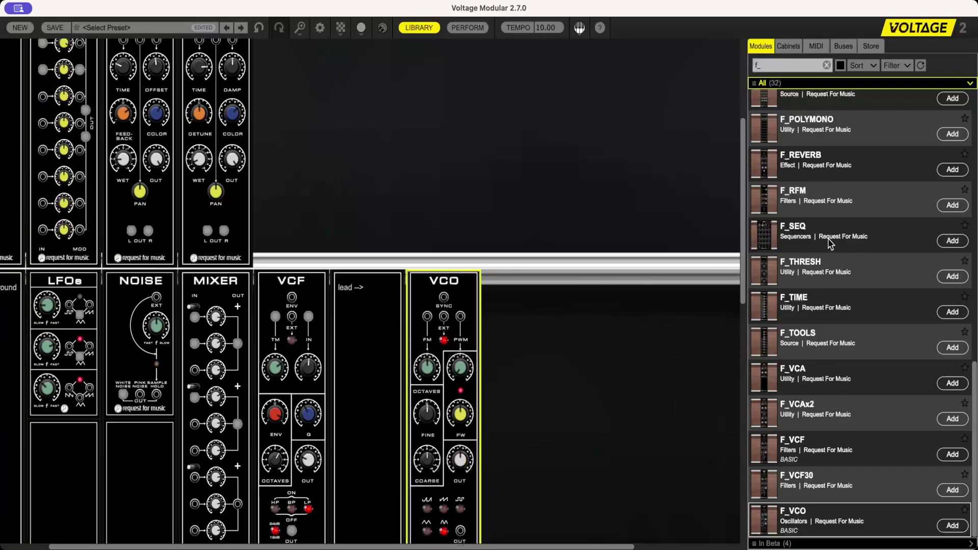
pyautogui.scroll(10, 831, 244)
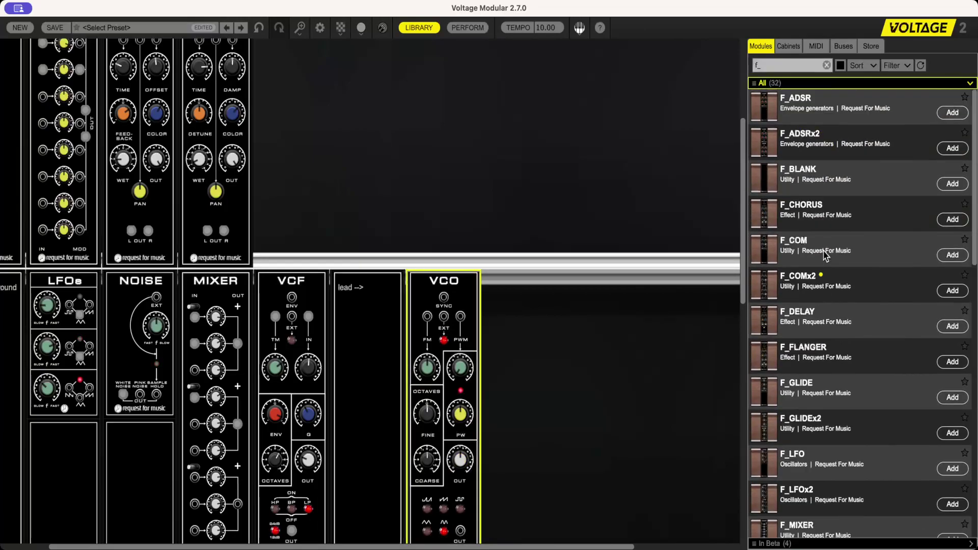
pyautogui.moveTo(763, 102); pyautogui.dragTo(545, 306)
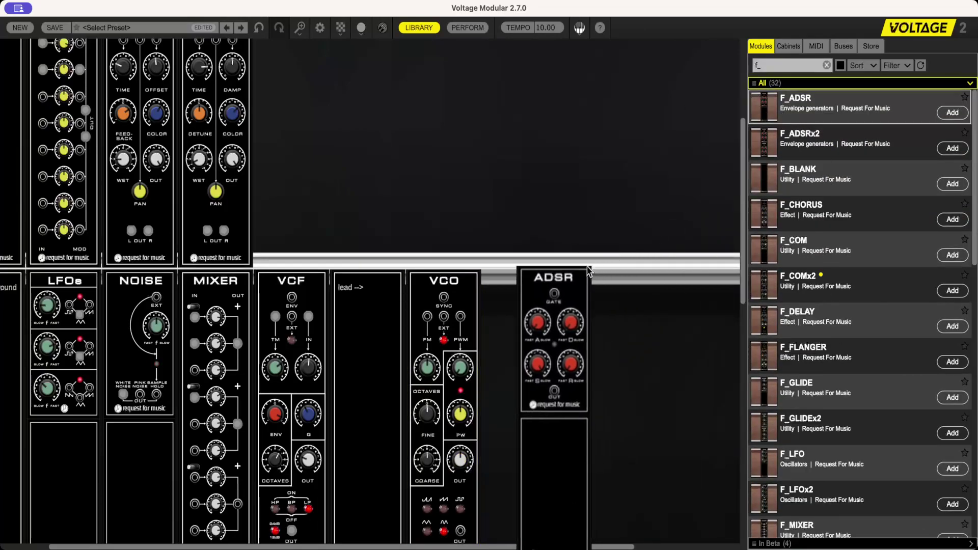
pyautogui.scroll(-10, 813, 332)
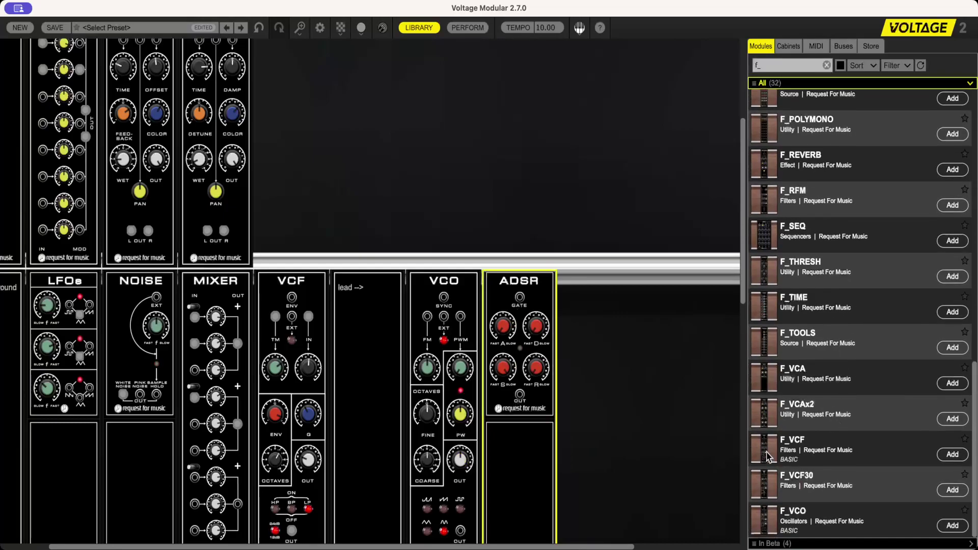
pyautogui.moveTo(769, 452); pyautogui.dragTo(645, 278)
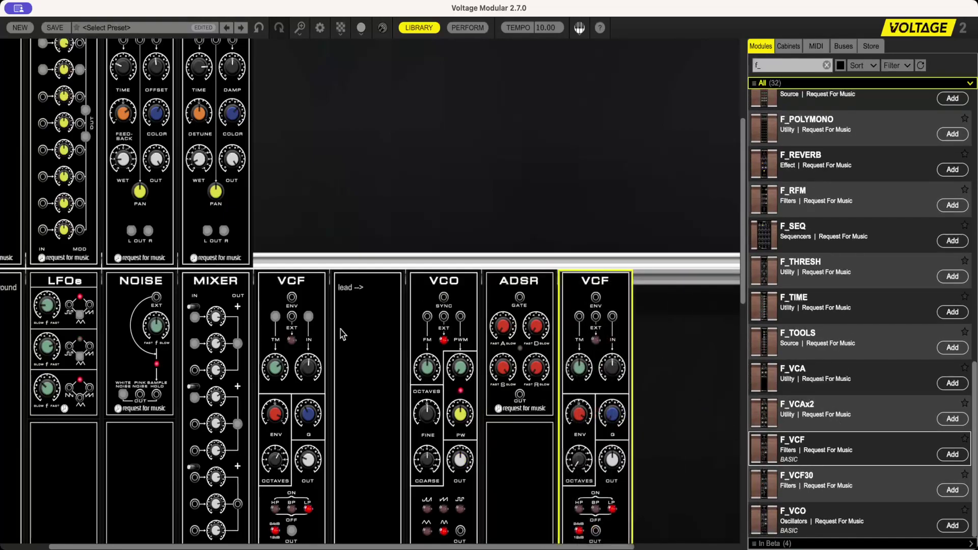
# Move the lead ADSR in front of the lead VCO
pyautogui.scroll(-8, 336, 336)
pyautogui.moveTo(216, 497); pyautogui.dragTo(369, 402)
pyautogui.scroll(5, 387, 398)
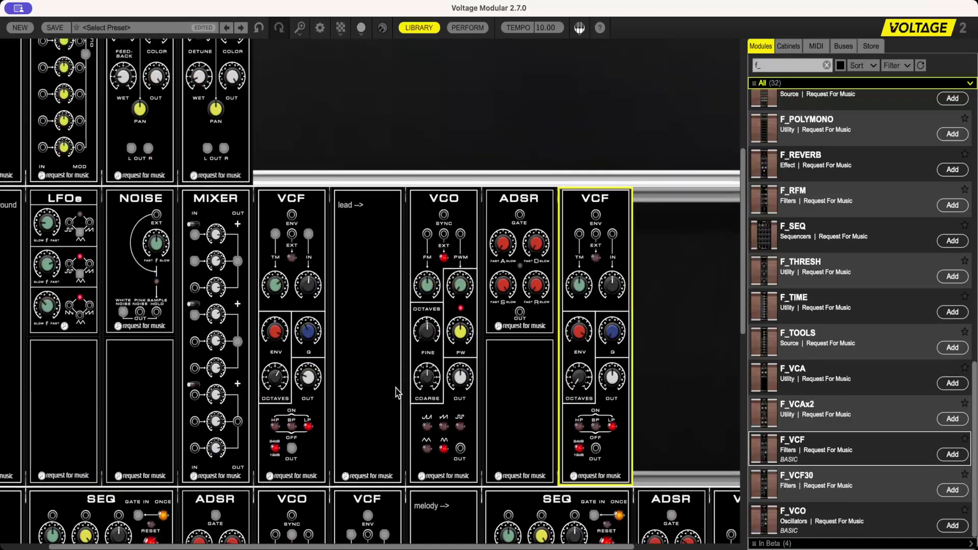
pyautogui.moveTo(517, 202); pyautogui.dragTo(428, 203)
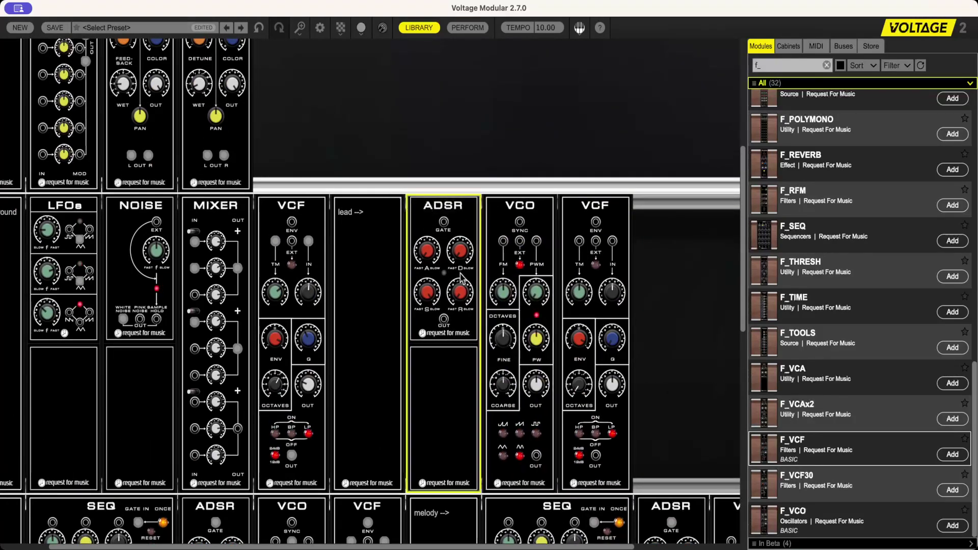
# Patch the CV pitch to the lead VCO, the CV gate to the lead ADSR, and the ADSR output to the lead VCF's envelope input
pyautogui.scroll(9, 265, 162)
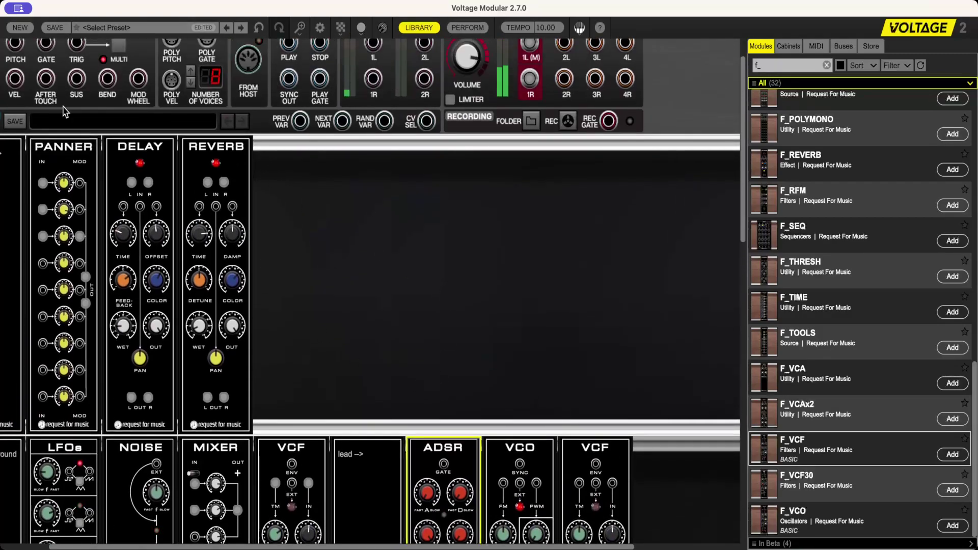
pyautogui.moveTo(15, 46); pyautogui.dragTo(510, 484)
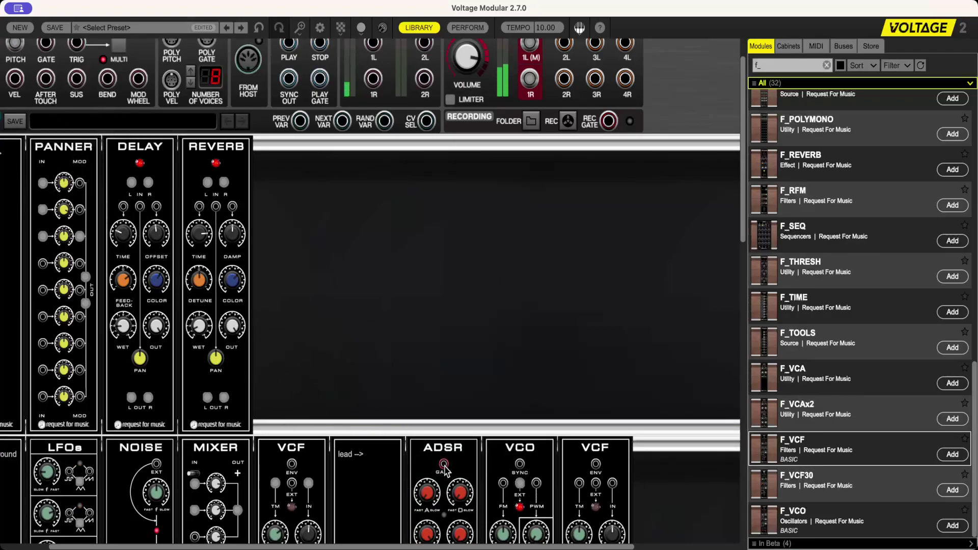
pyautogui.moveTo(444, 464); pyautogui.dragTo(53, 46)
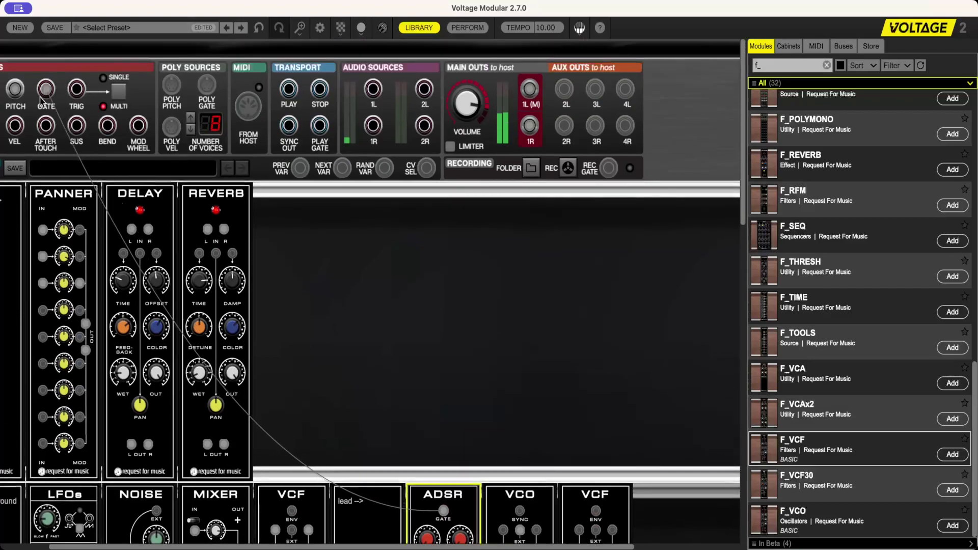
pyautogui.scroll(-5, 421, 334)
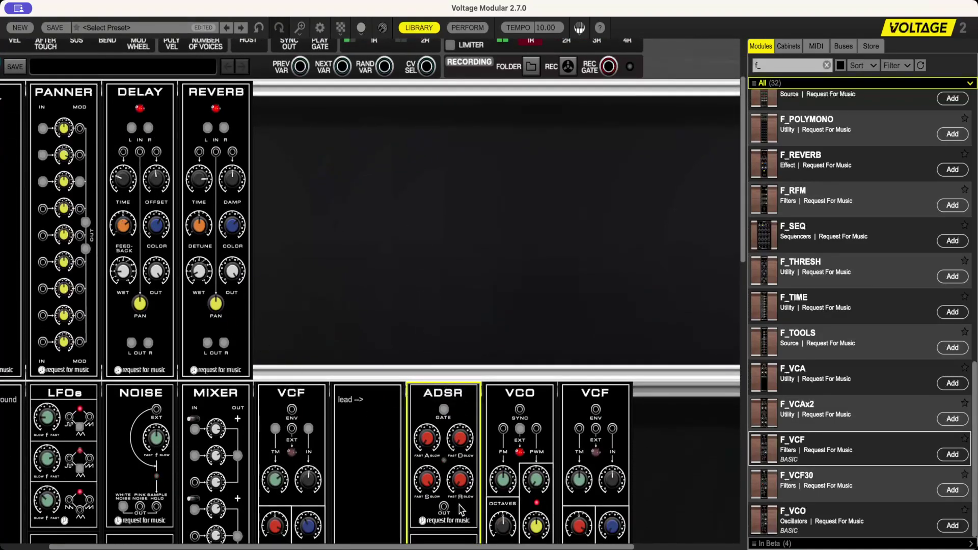
pyautogui.moveTo(444, 507); pyautogui.dragTo(596, 409)
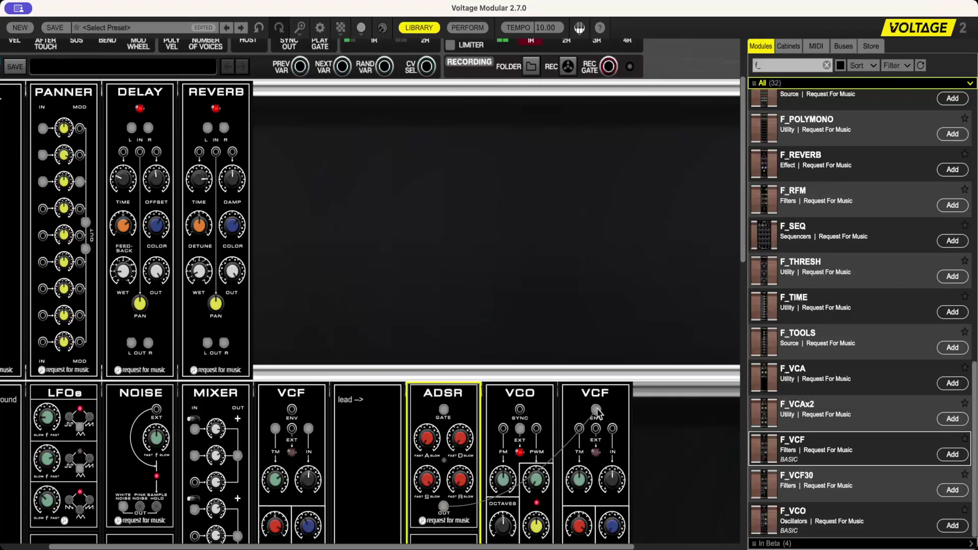
# Patch the lead VCO's output into the lead VCF, and the VCF's output into the panner's fourth input
pyautogui.scroll(-4, 537, 358)
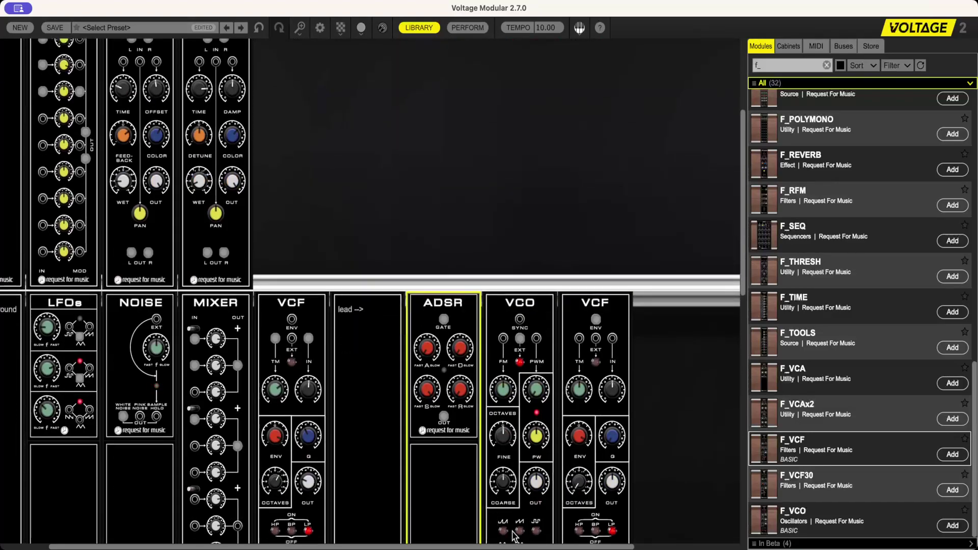
pyautogui.scroll(-1, 533, 454)
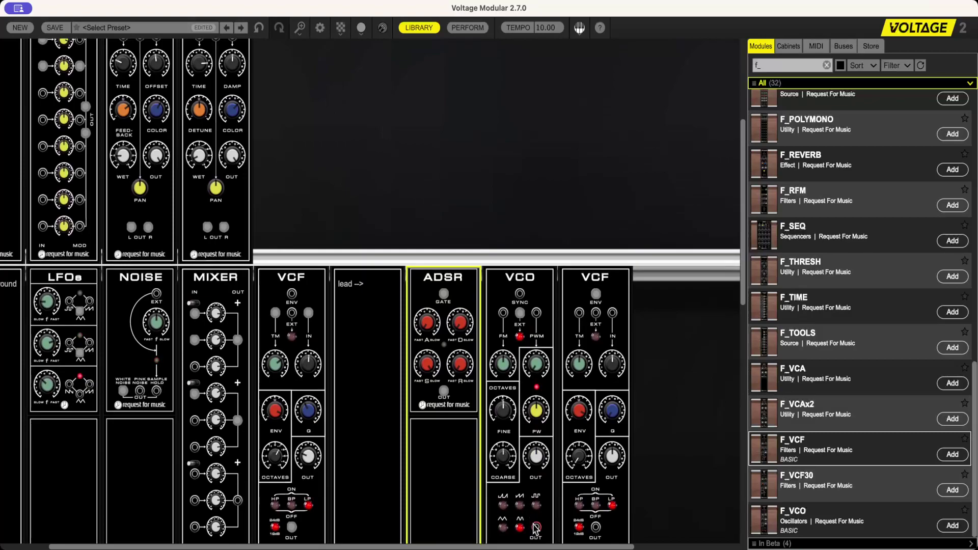
pyautogui.moveTo(536, 527); pyautogui.dragTo(613, 313)
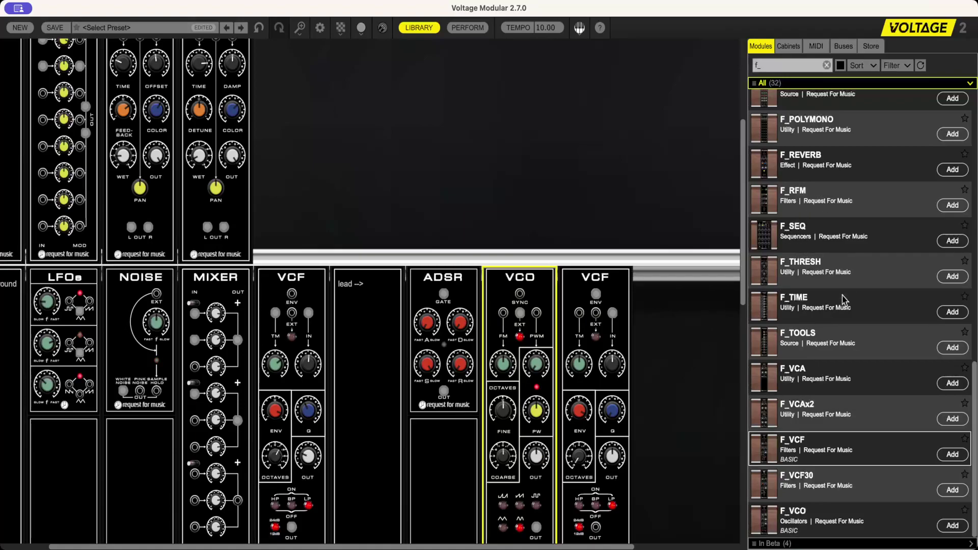
pyautogui.scroll(5, 843, 300)
pyautogui.scroll(-1, 724, 366)
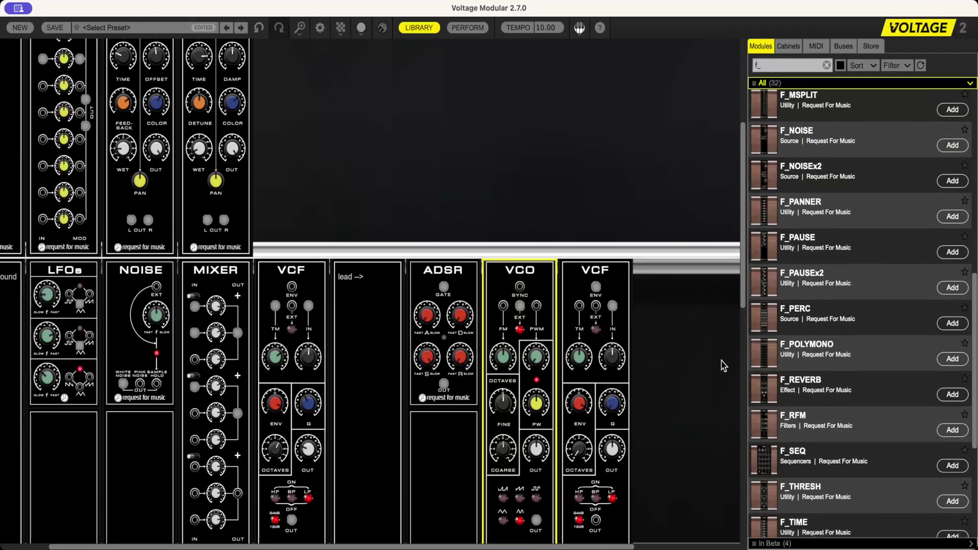
pyautogui.scroll(-4, 724, 366)
pyautogui.moveTo(596, 490); pyautogui.dragTo(105, 319)
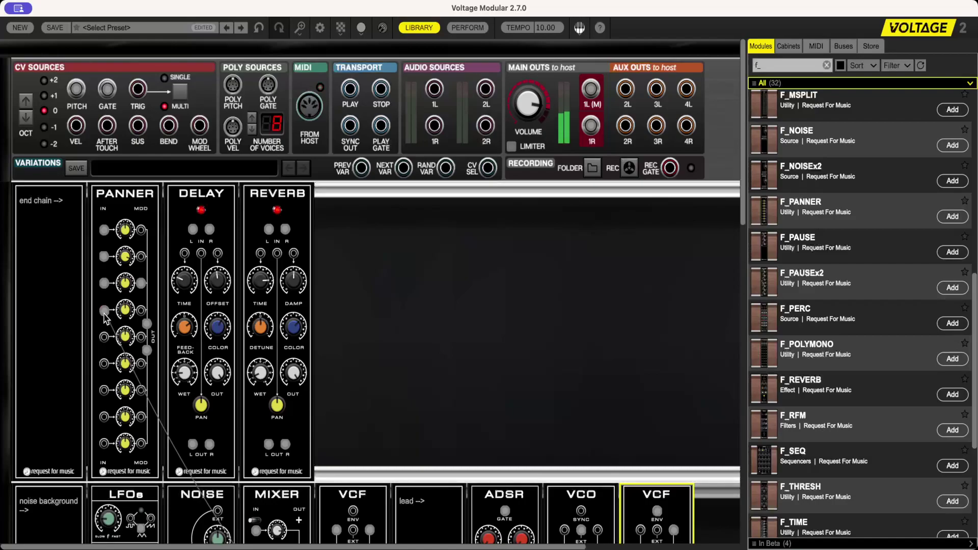
# Switch the lead VCO to the square waveform and adjust the lead ADSR's attack
pyautogui.scroll(-8, 371, 387)
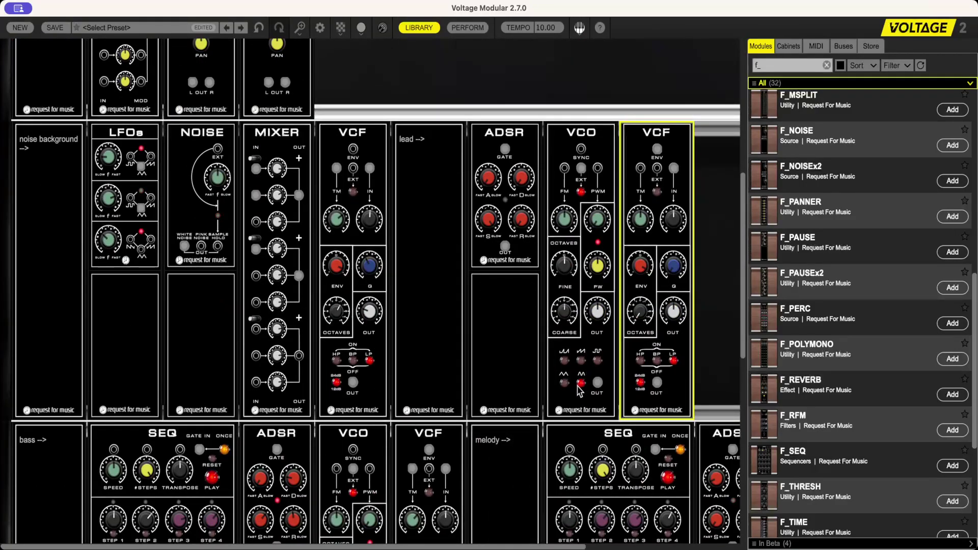
pyautogui.click(581, 361)
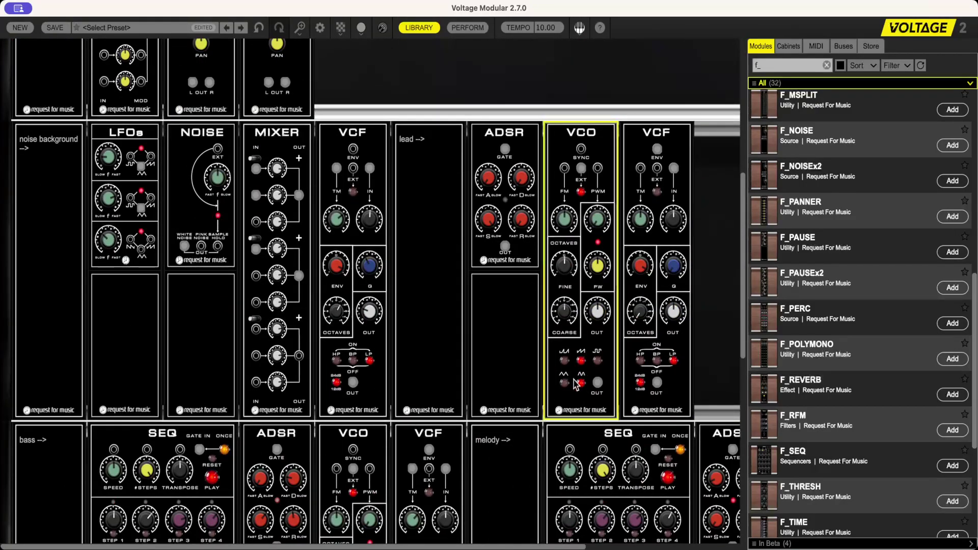
pyautogui.click(599, 361)
pyautogui.click(489, 183)
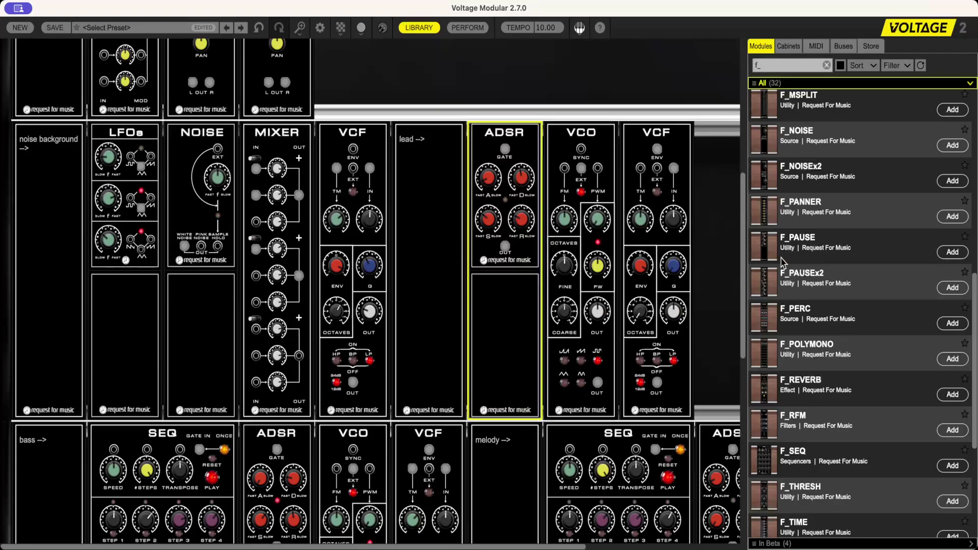
# Add an F_LFO module before the lead ADSR, patch its first LFO into the lead VCO's PWM input, and adjust the PWM amount
pyautogui.scroll(5, 780, 356)
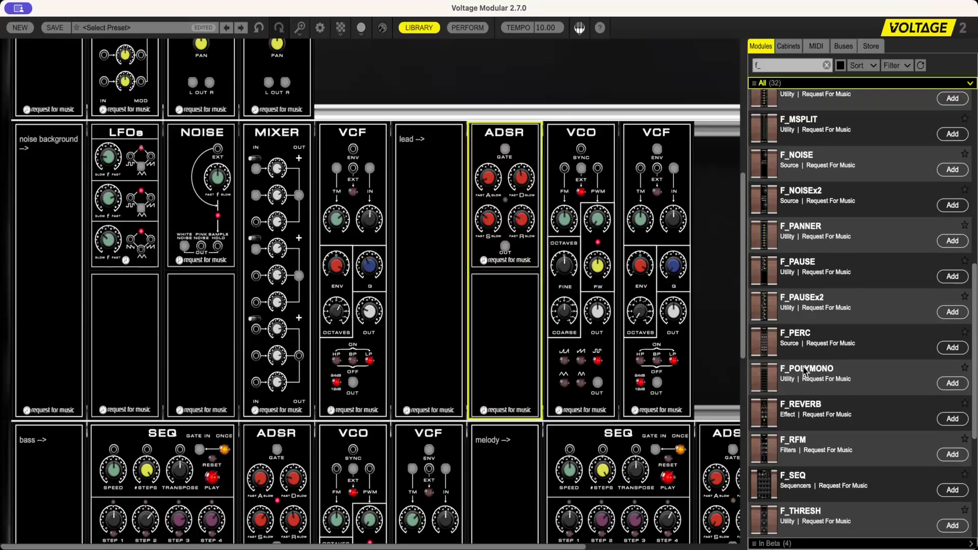
pyautogui.moveTo(775, 197); pyautogui.dragTo(737, 196)
pyautogui.moveTo(617, 166); pyautogui.dragTo(630, 219)
pyautogui.click(630, 222)
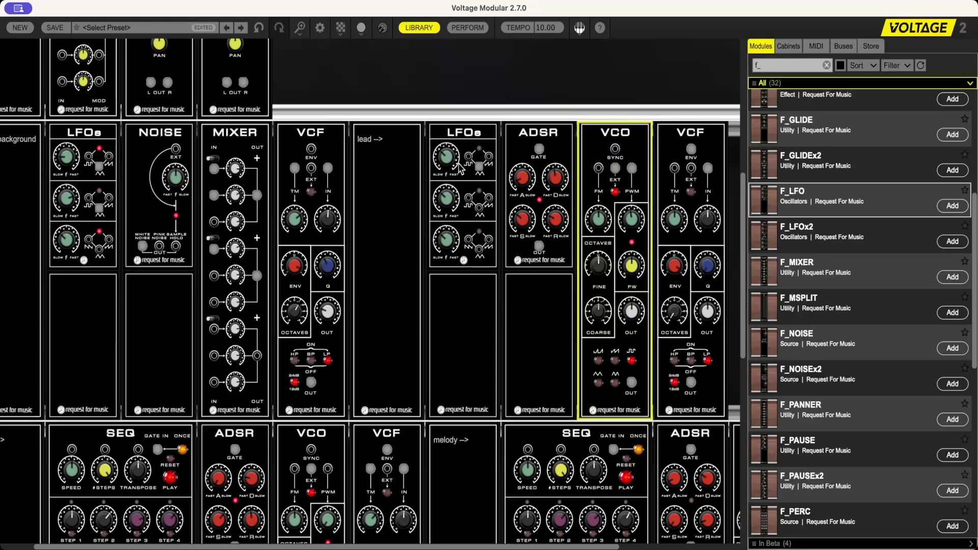
# Adjust the lead ADSR's decay and the speed of the first lead LFO
pyautogui.click(552, 184)
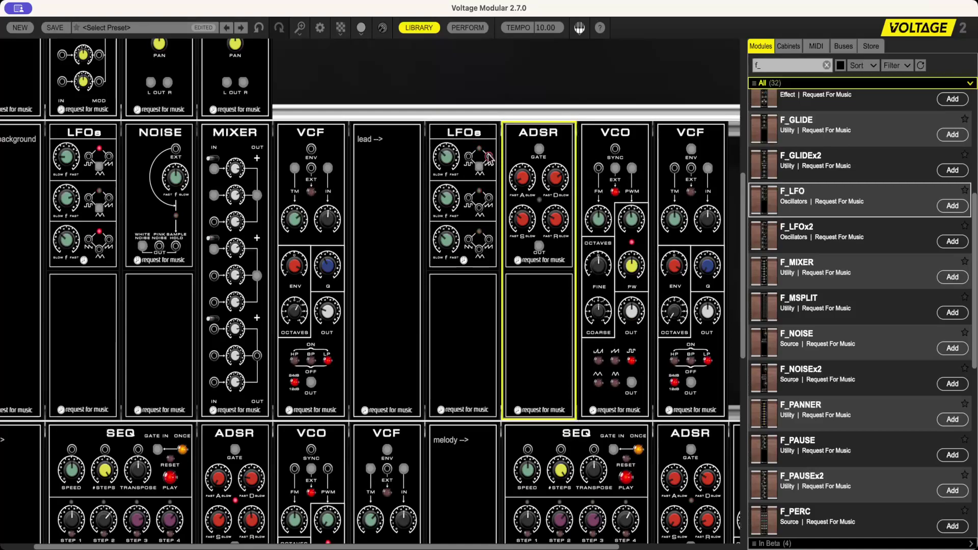
pyautogui.click(447, 157)
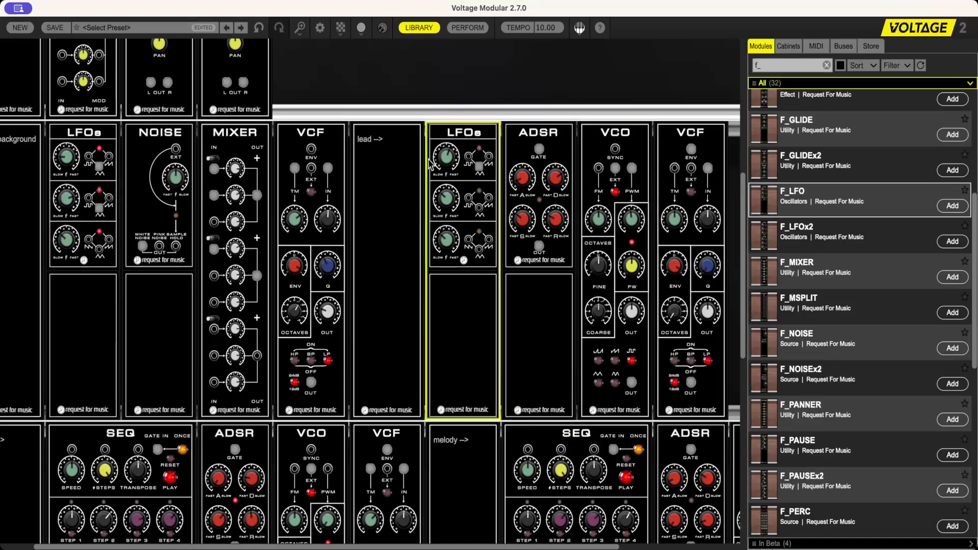
pyautogui.moveTo(441, 160); pyautogui.dragTo(442, 175)
# Add an F_DELAY module after the lead VCF and move the panner cable from the VCF's output to the delay's left output
pyautogui.moveTo(613, 547); pyautogui.dragTo(742, 545)
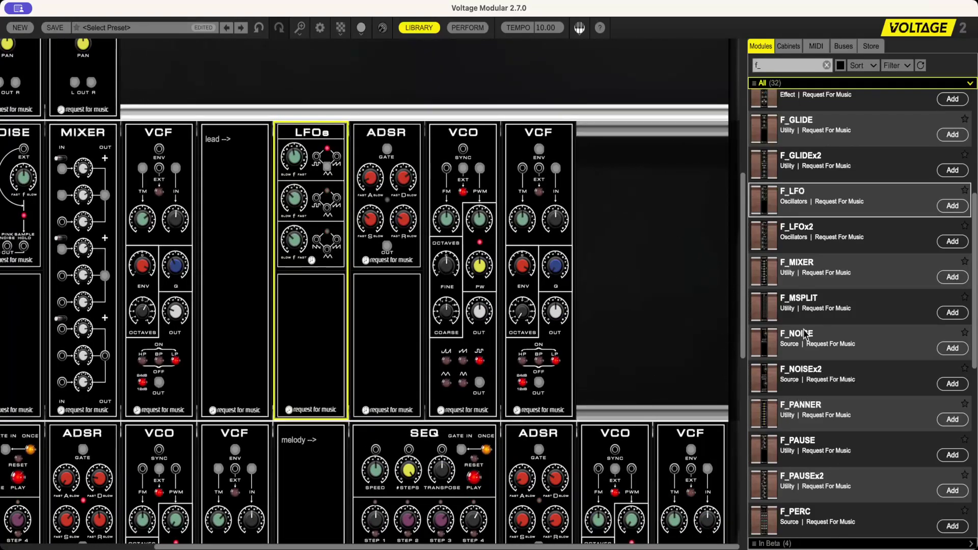
pyautogui.scroll(5, 774, 231)
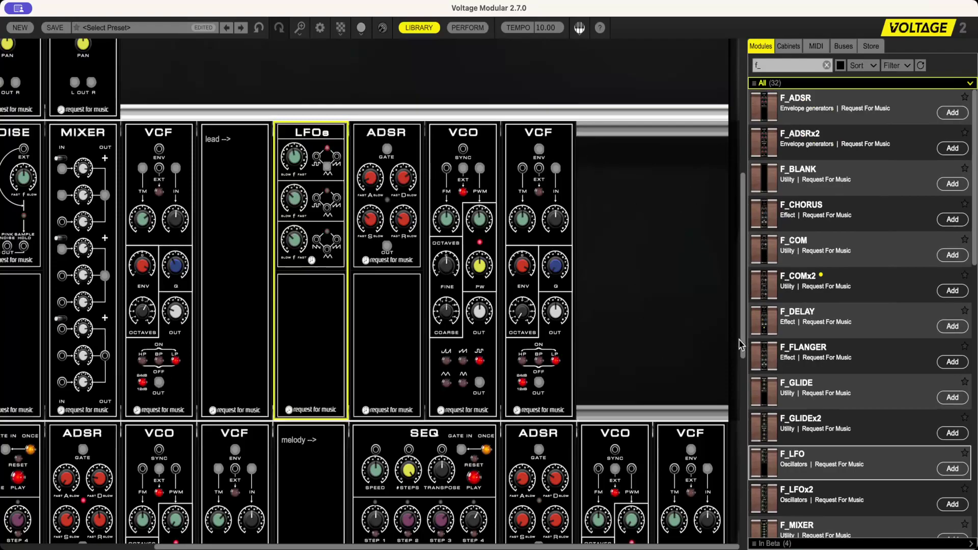
pyautogui.moveTo(774, 320); pyautogui.dragTo(645, 125)
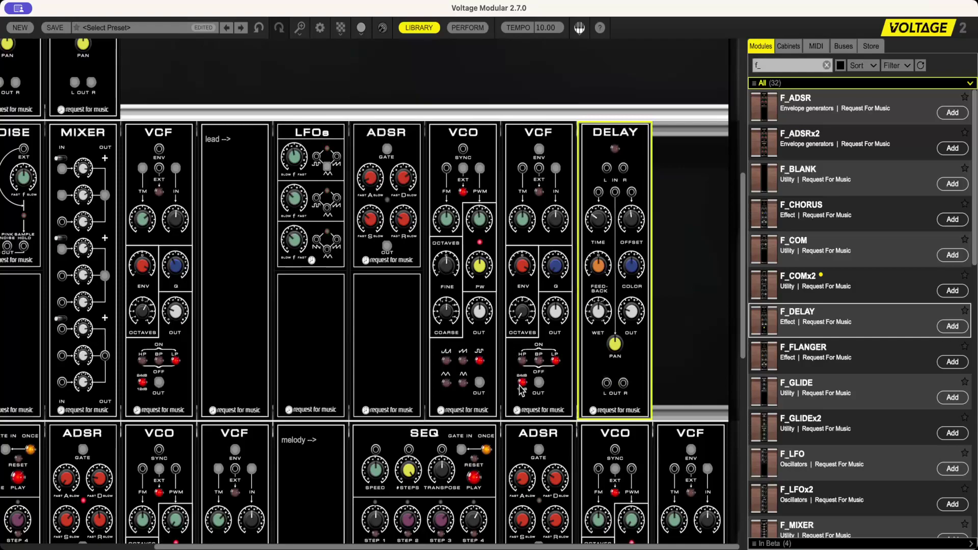
pyautogui.moveTo(539, 383)
pyautogui.moveTo(538, 382); pyautogui.dragTo(587, 385)
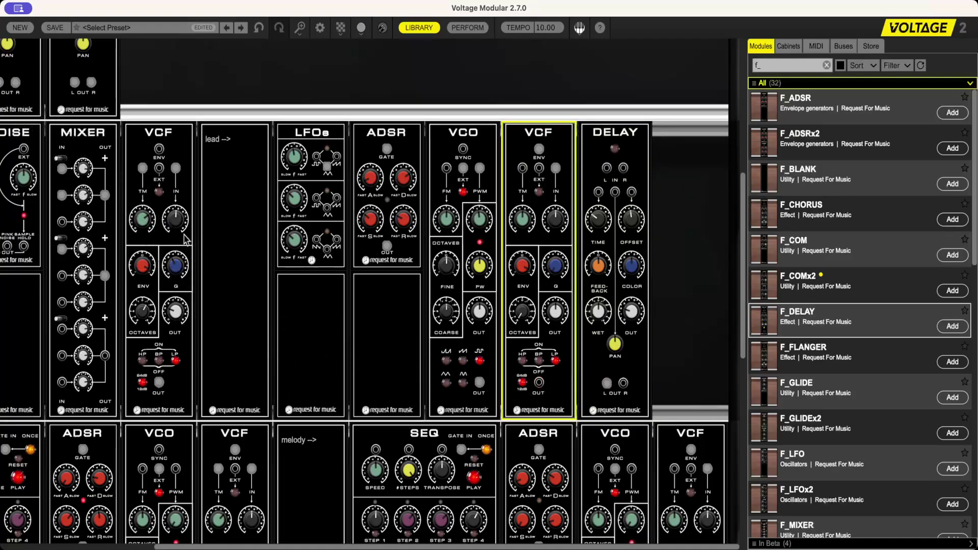
# Patch the lead delay's right output into the next free input of the end-chain panner
pyautogui.scroll(3, 60, 204)
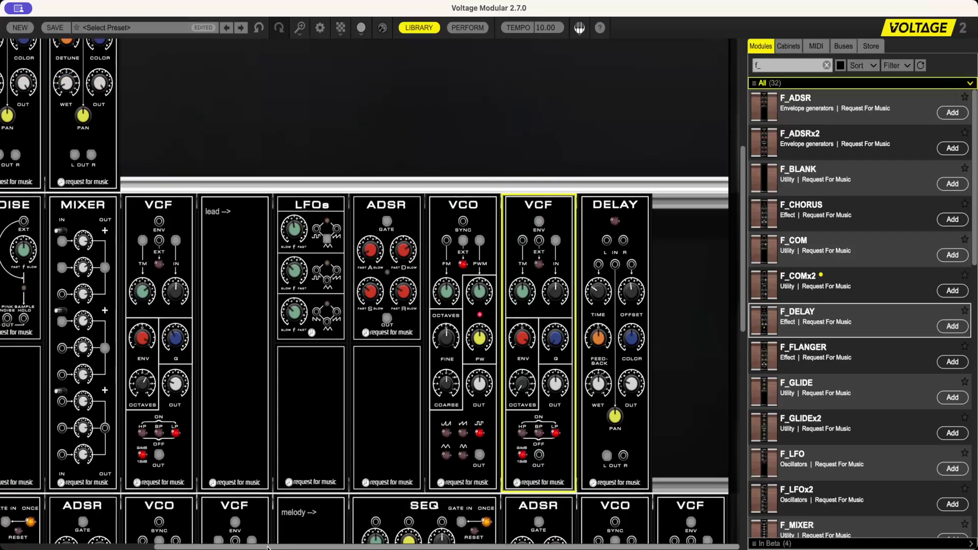
pyautogui.moveTo(263, 545); pyautogui.dragTo(190, 541)
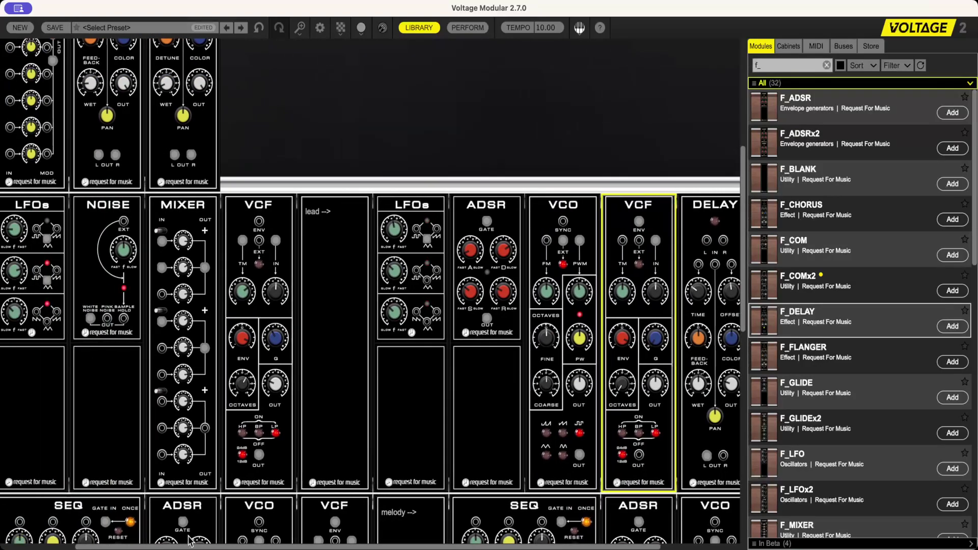
pyautogui.click(712, 457)
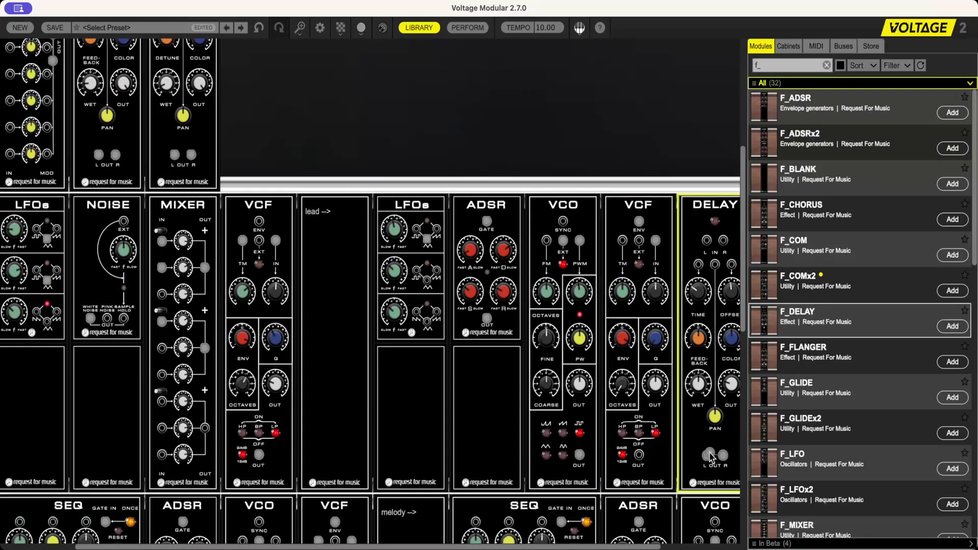
pyautogui.moveTo(712, 457); pyautogui.dragTo(105, 153)
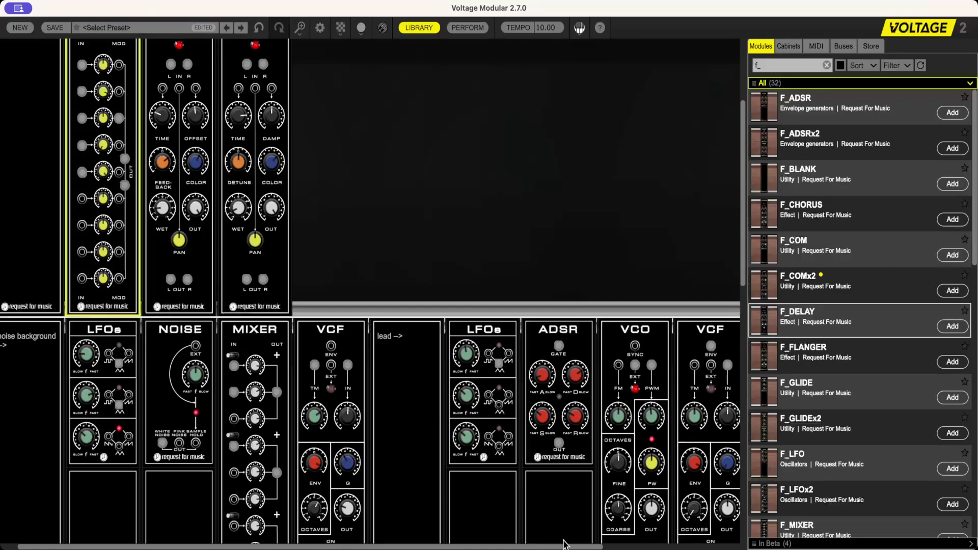
# Patch the lead VCF's output into the lead delay's left input and switch the delay on
pyautogui.moveTo(563, 545); pyautogui.dragTo(705, 531)
pyautogui.scroll(-2, 662, 477)
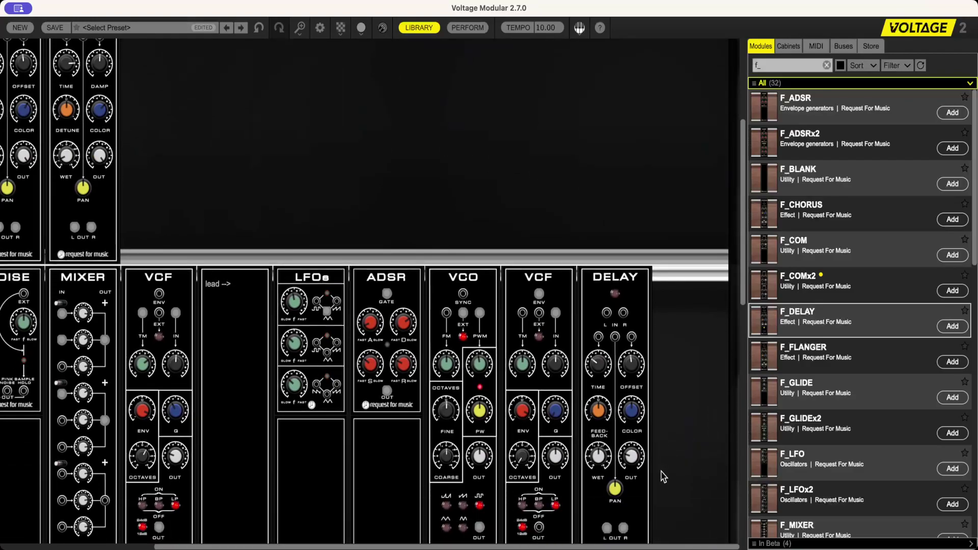
pyautogui.scroll(-3, 662, 477)
pyautogui.moveTo(539, 463); pyautogui.dragTo(608, 249)
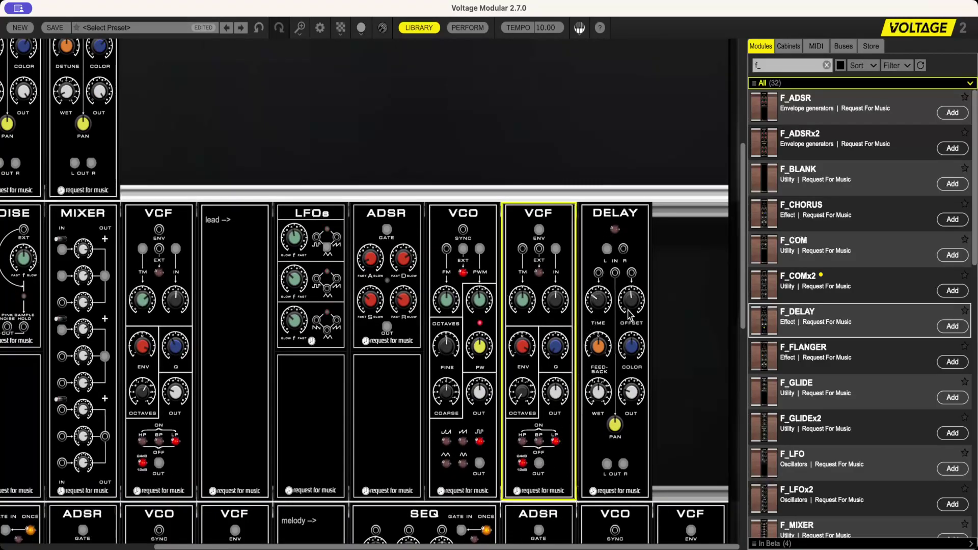
pyautogui.click(621, 249)
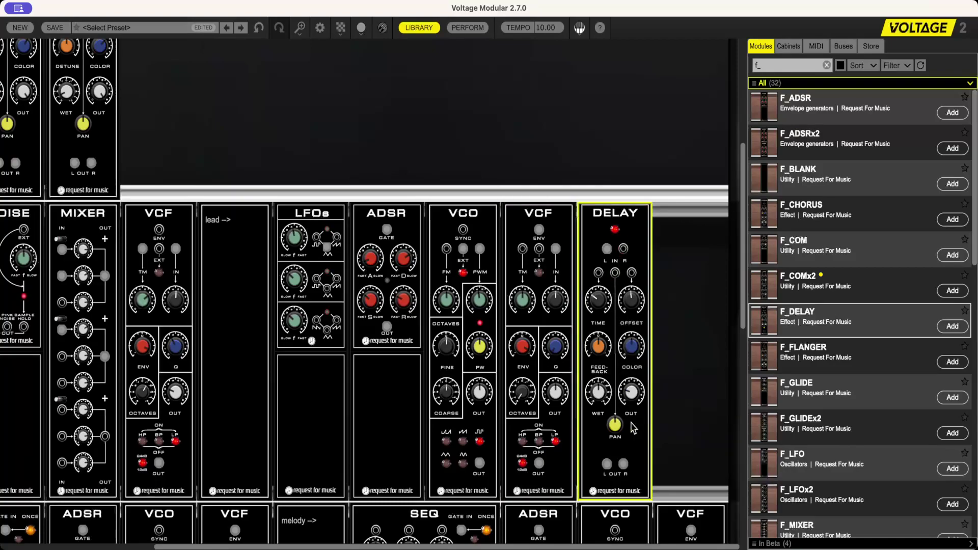
# Adjust the lead delay's time, wet level and output level
pyautogui.moveTo(631, 400); pyautogui.dragTo(632, 397)
pyautogui.moveTo(600, 300); pyautogui.dragTo(606, 270)
pyautogui.moveTo(604, 356)
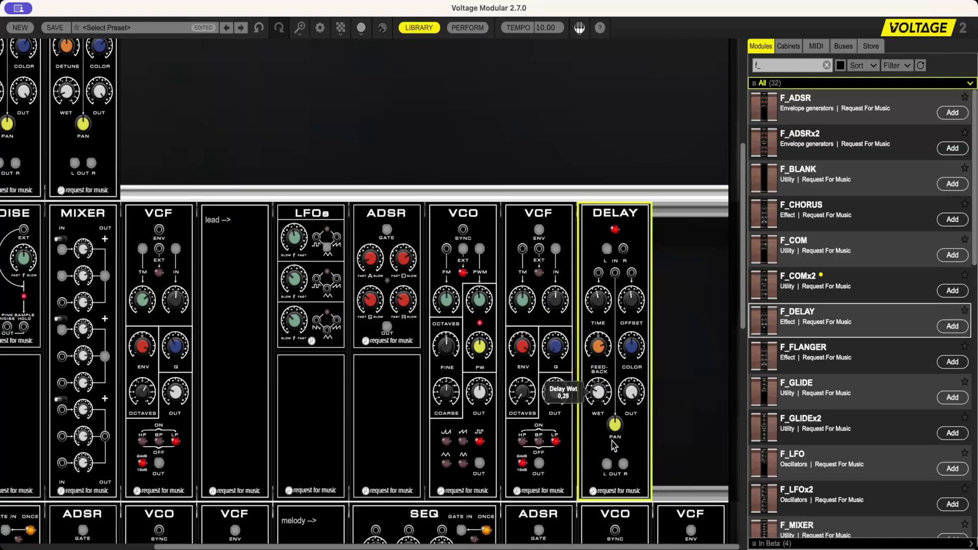
pyautogui.moveTo(612, 441); pyautogui.dragTo(617, 456)
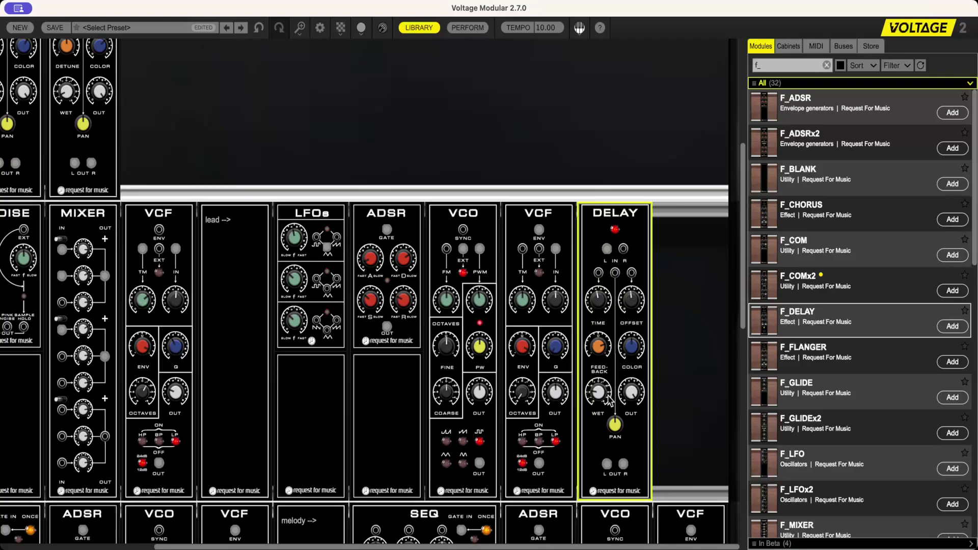
pyautogui.moveTo(607, 398); pyautogui.dragTo(607, 385)
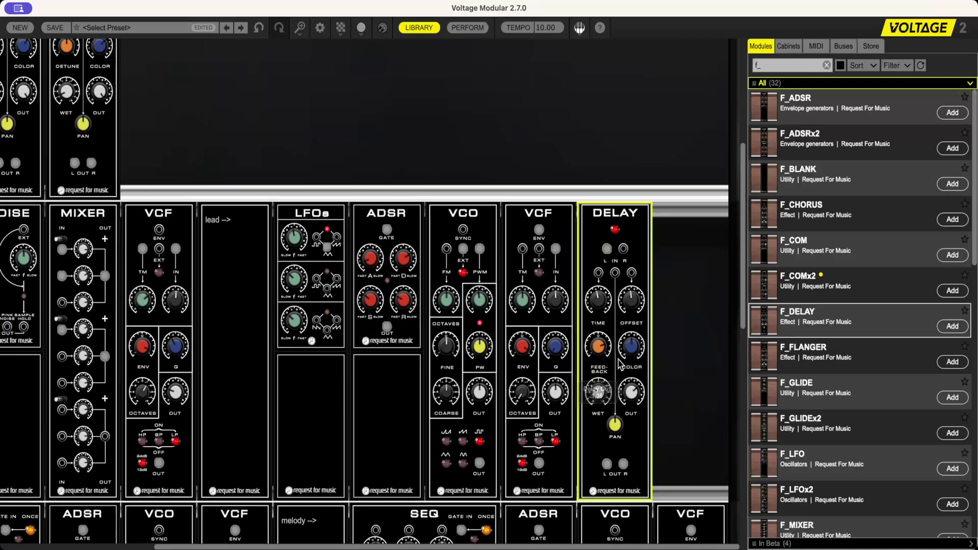
# Adjust the melody VCF's output level and the bass VCF's green knob
pyautogui.scroll(-5, 617, 424)
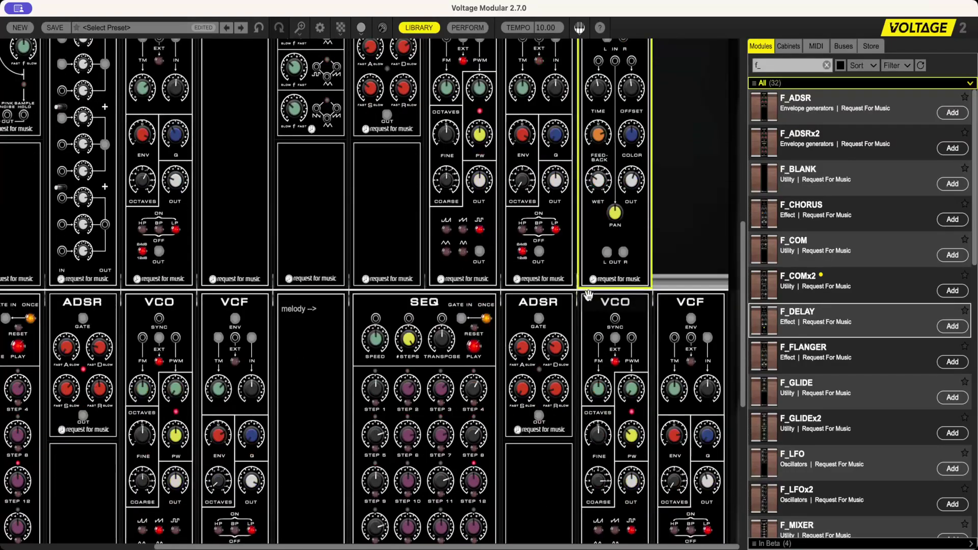
pyautogui.scroll(-2, 546, 393)
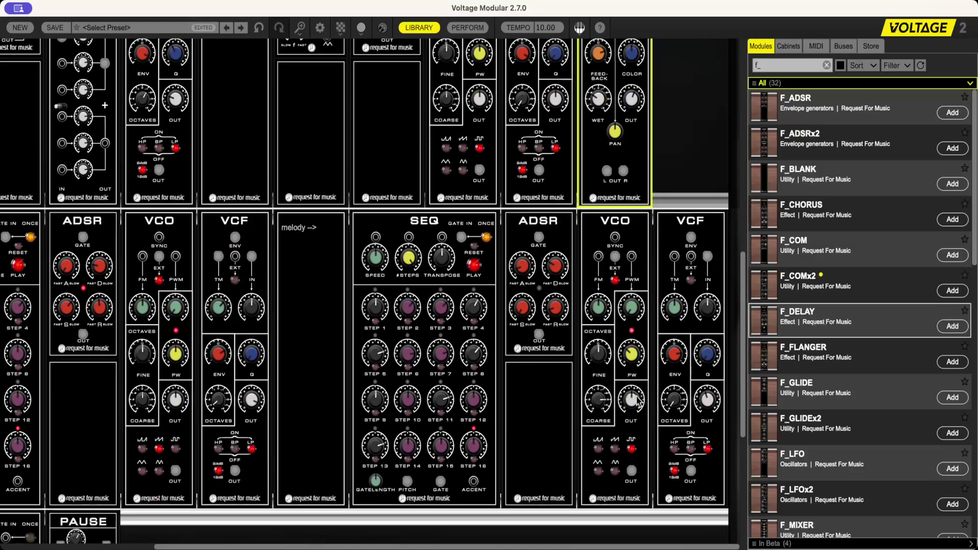
pyautogui.click(707, 402)
pyautogui.moveTo(707, 387); pyautogui.dragTo(716, 374)
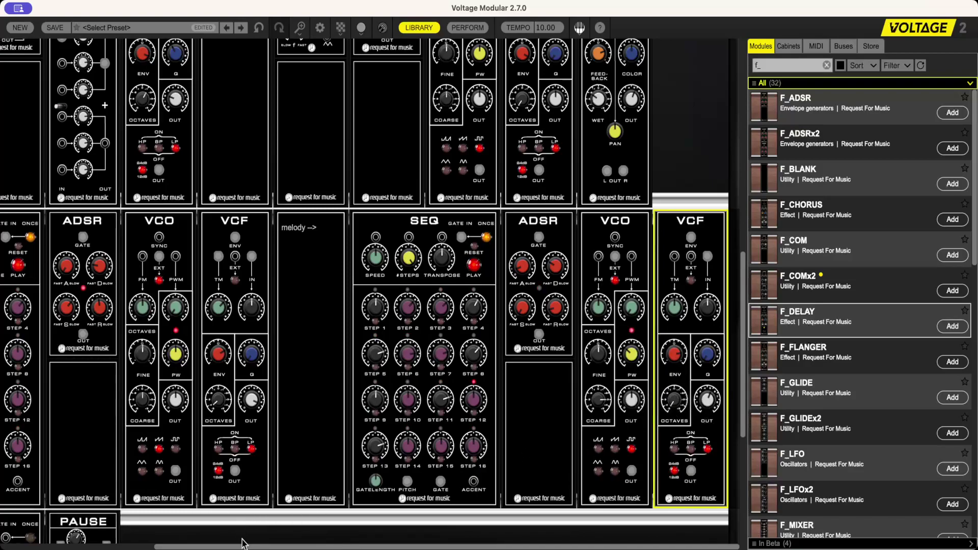
pyautogui.hscroll(-8, 242, 543)
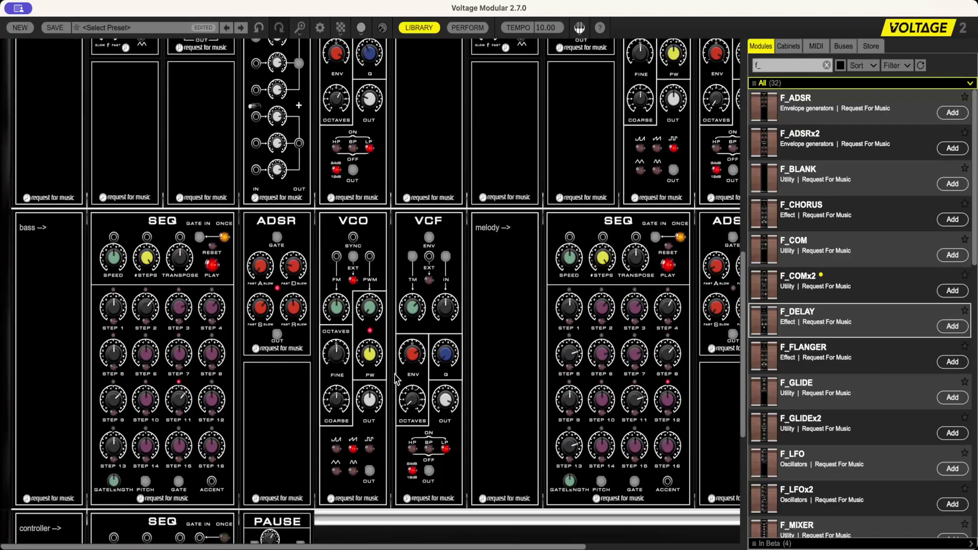
pyautogui.click(414, 309)
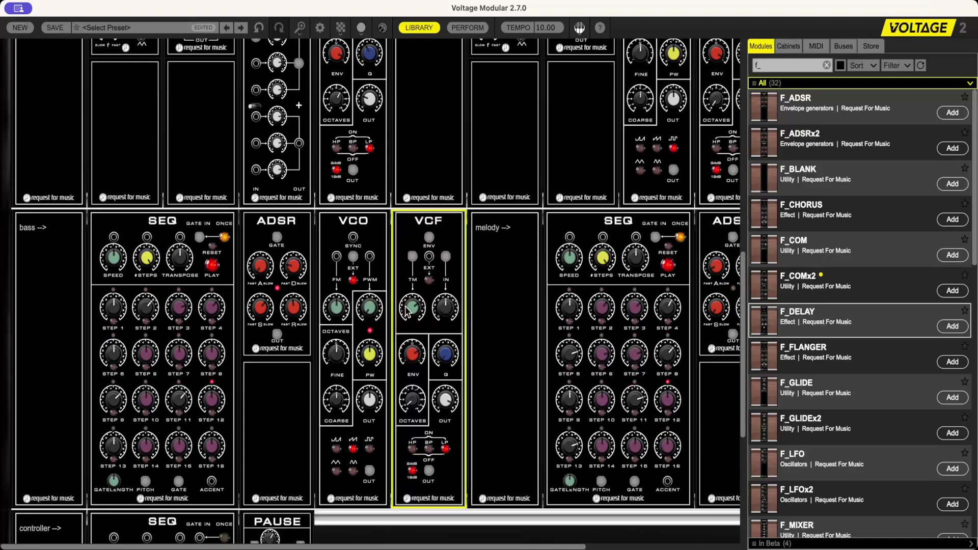
pyautogui.moveTo(413, 355)
# Fine-tune the lead delay's output level and readjust the bass VCF's green knob
pyautogui.moveTo(496, 547); pyautogui.dragTo(651, 543)
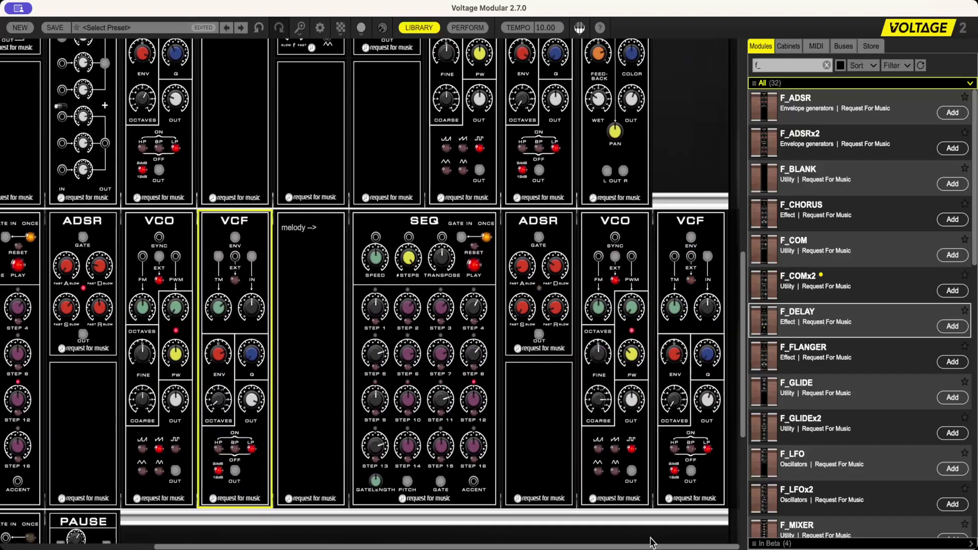
pyautogui.scroll(2, 374, 337)
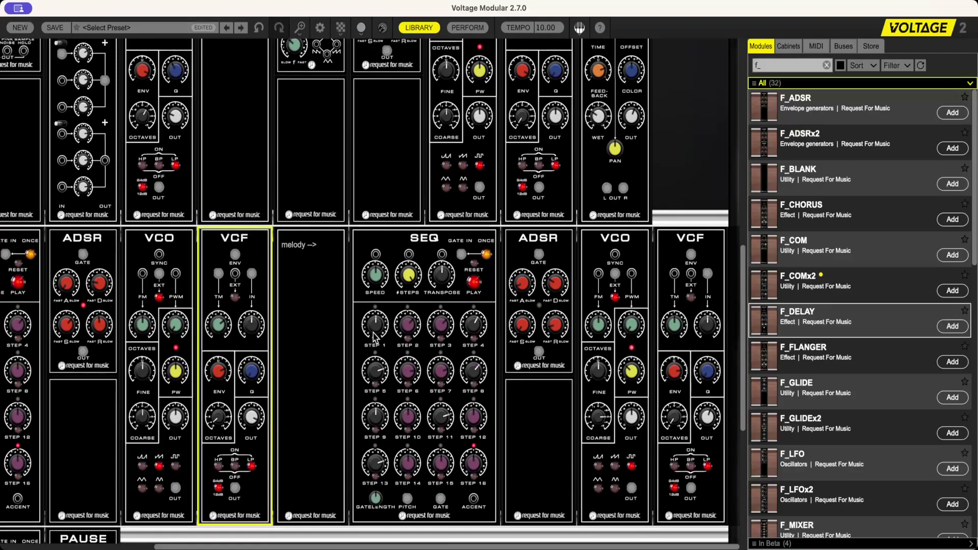
pyautogui.scroll(5, 373, 337)
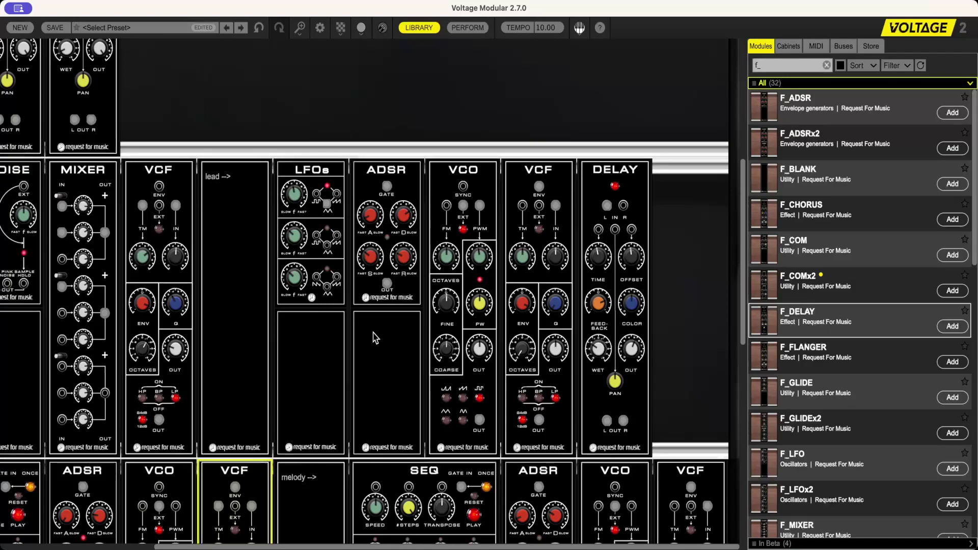
pyautogui.click(638, 348)
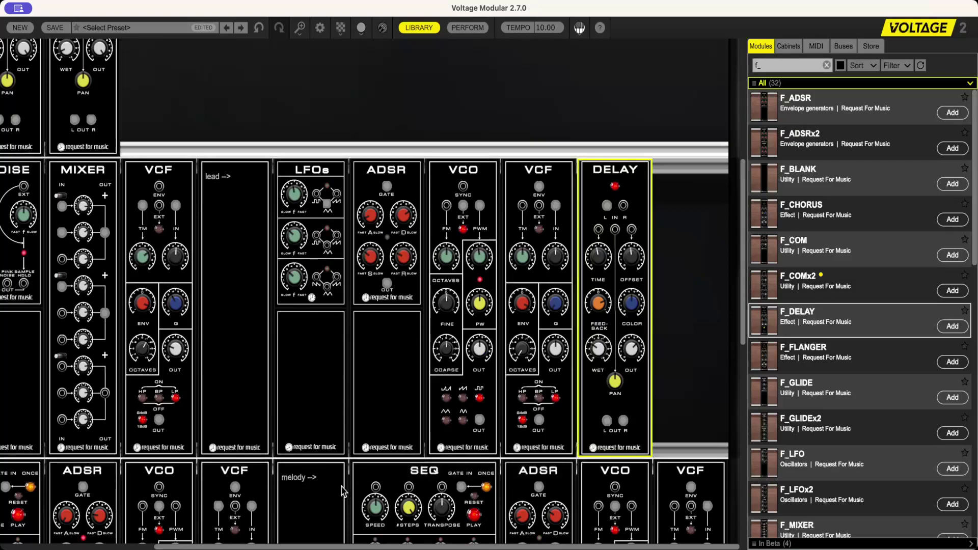
pyautogui.scroll(-5, 222, 420)
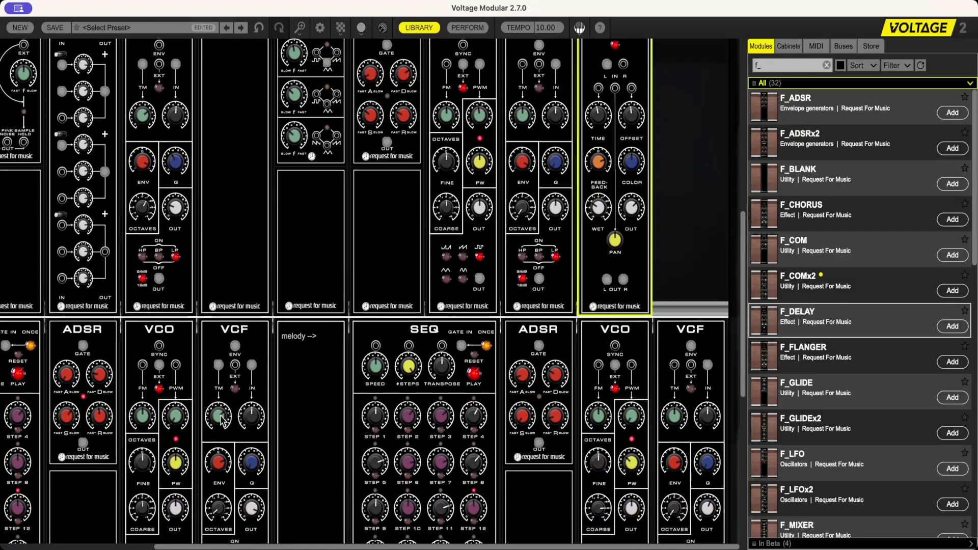
pyautogui.click(223, 421)
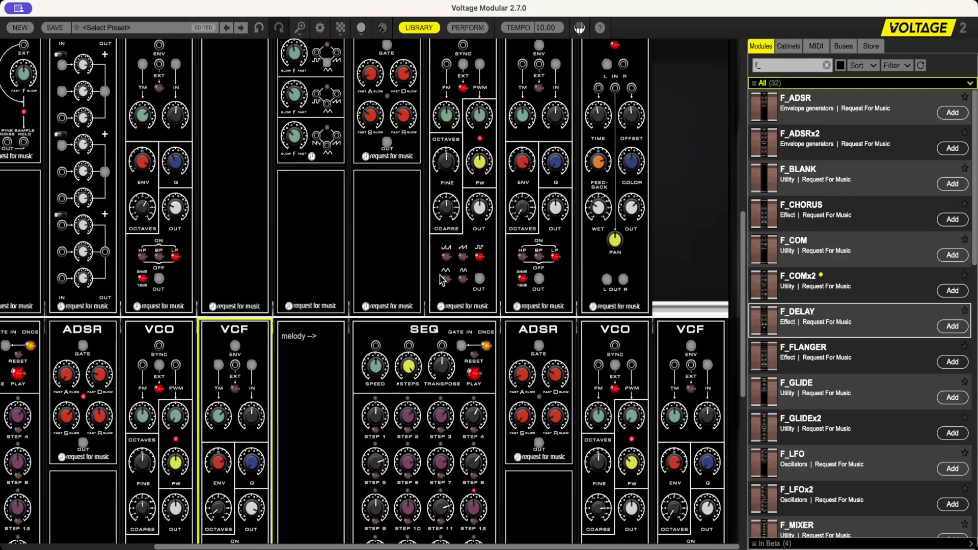
# Duplicate the lead VCO and place the copy between the original and the lead VCF
pyautogui.scroll(4, 442, 280)
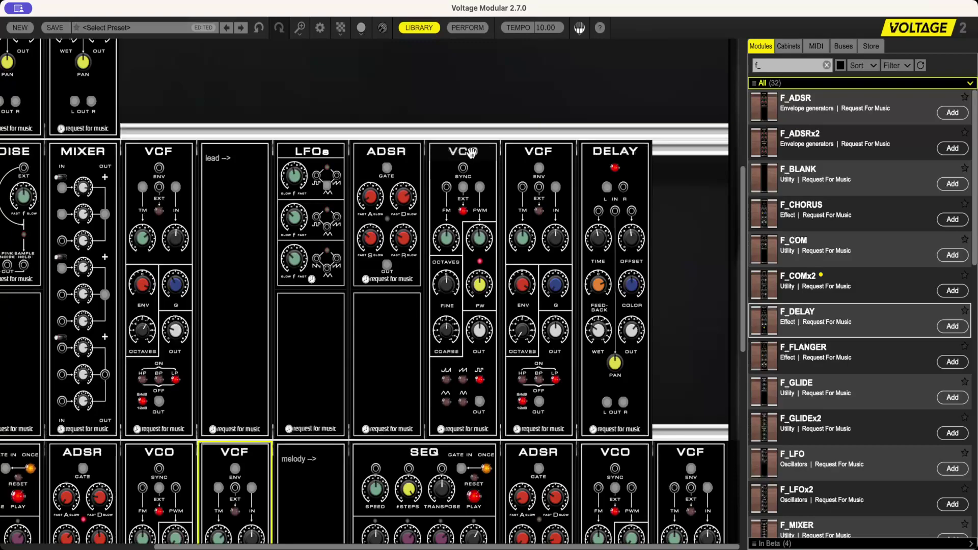
pyautogui.moveTo(469, 152); pyautogui.dragTo(535, 158)
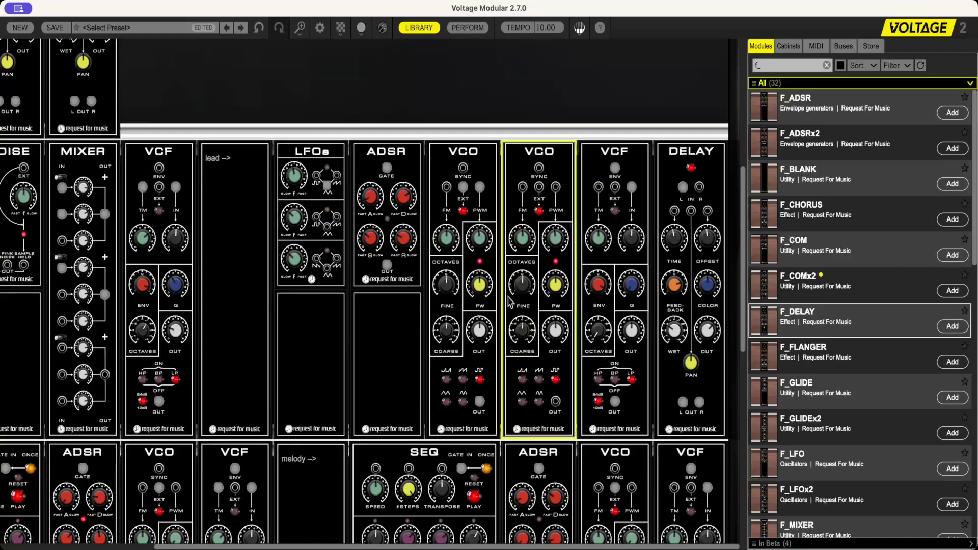
pyautogui.click(303, 541)
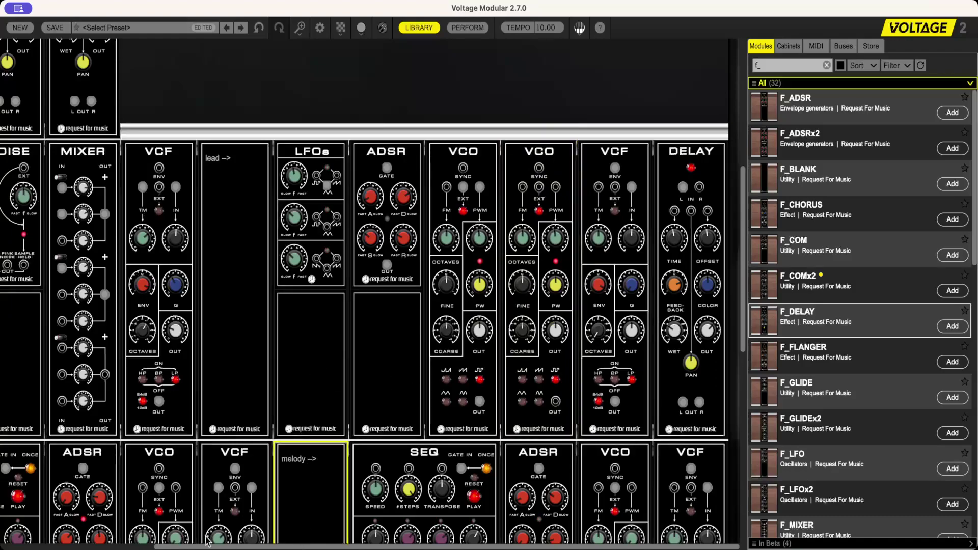
# Add an F_GLIDE module before the lead LFOs and patch the keyboard's pitch CV into its first input
pyautogui.moveTo(229, 545); pyautogui.dragTo(75, 523)
pyautogui.scroll(10, 166, 308)
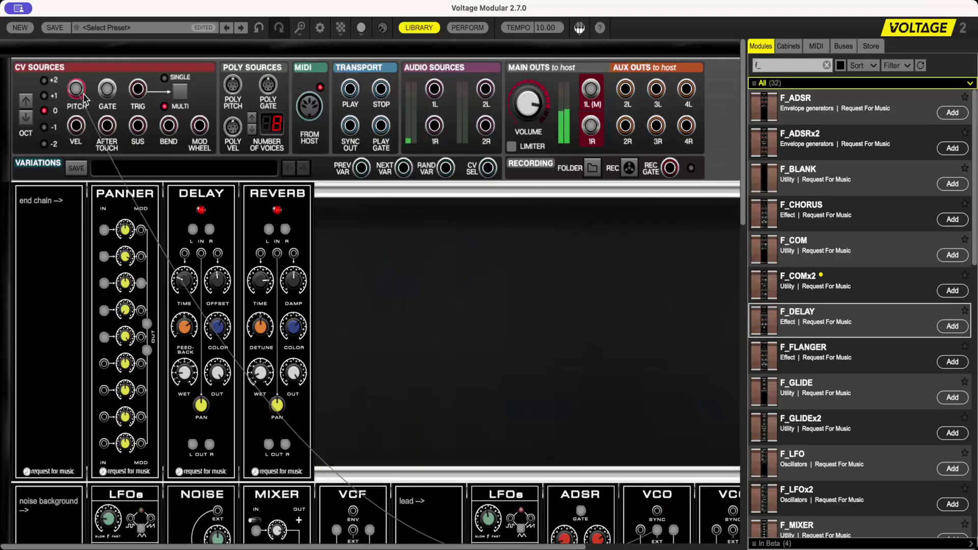
pyautogui.scroll(-4, 631, 452)
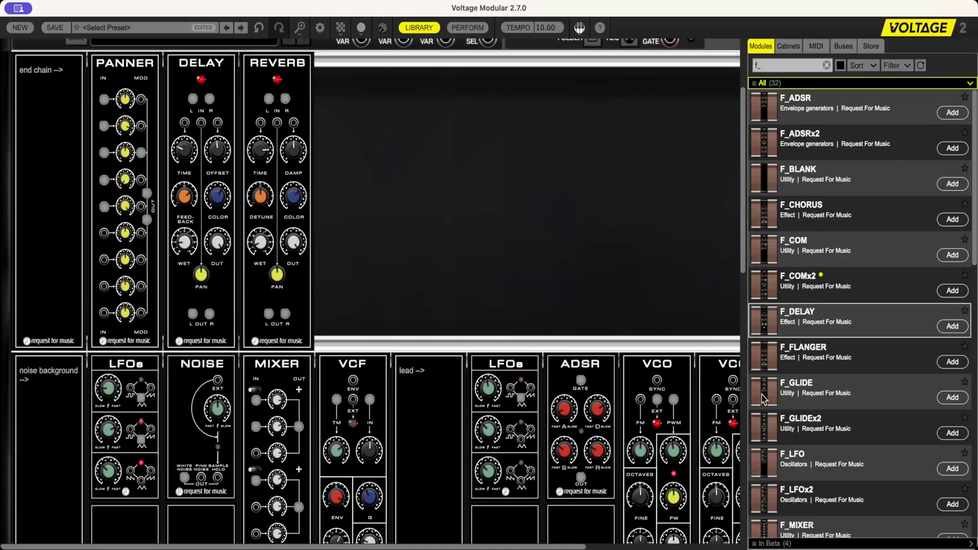
pyautogui.moveTo(764, 398); pyautogui.dragTo(76, 149)
pyautogui.scroll(-5, 457, 338)
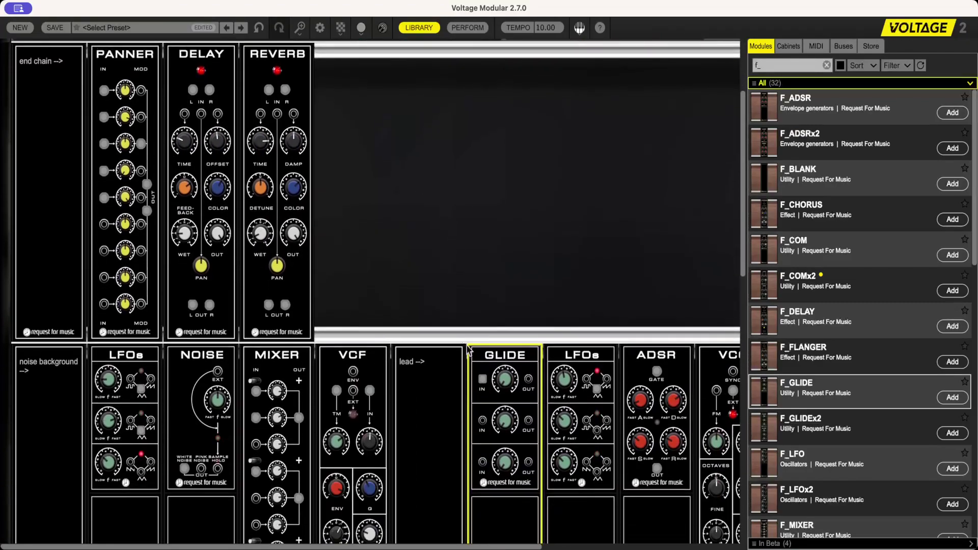
# Patch the first glide output into the second lead VCO's EXT input
pyautogui.scroll(-1, 468, 350)
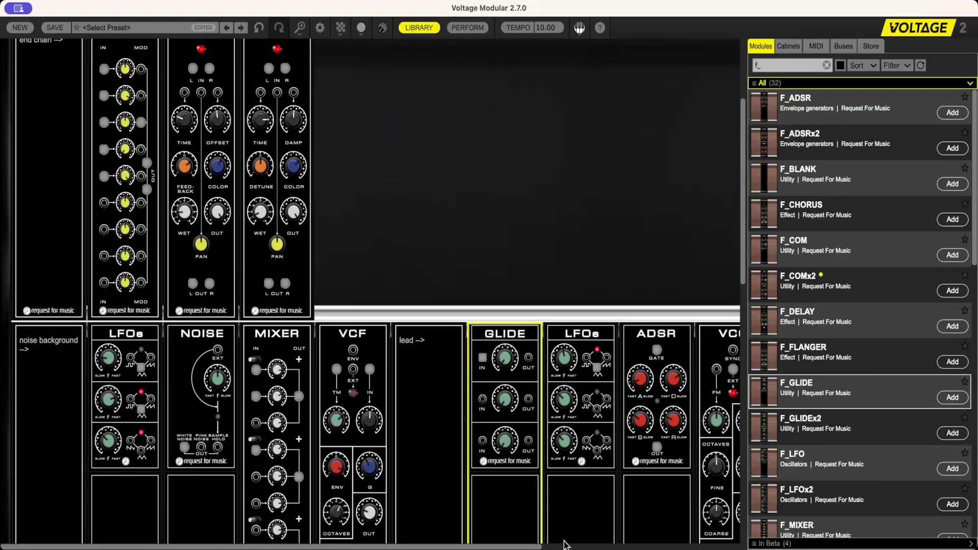
pyautogui.hscroll(5, 565, 545)
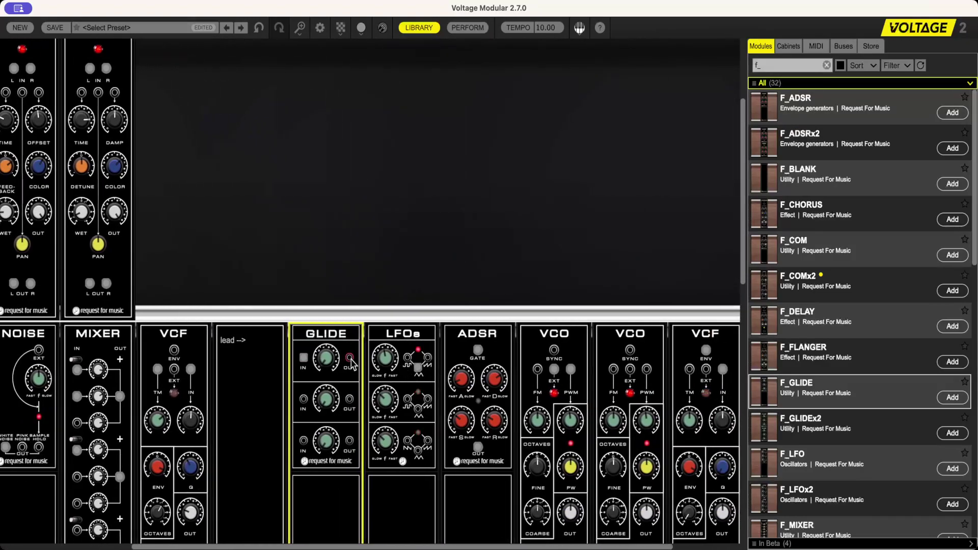
pyautogui.moveTo(350, 358); pyautogui.dragTo(631, 373)
# Raise the second lead VCO's coarse tune and patch its output into the lead VCF's input
pyautogui.click(614, 518)
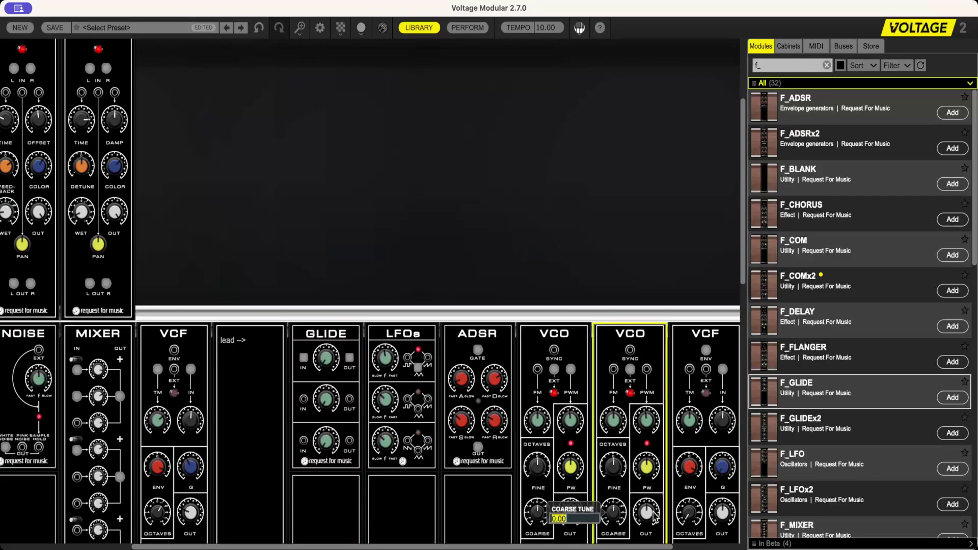
pyautogui.scroll(-3, 656, 517)
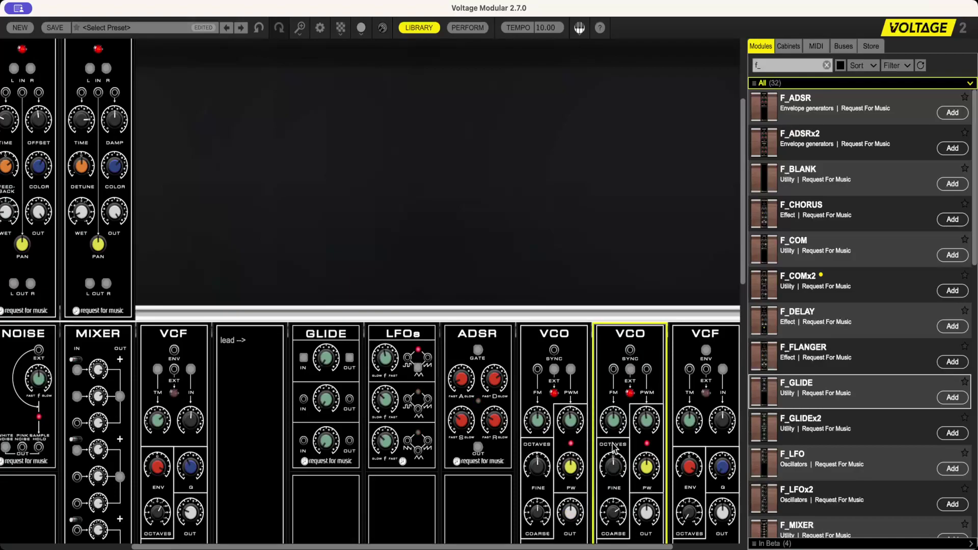
pyautogui.scroll(-4, 614, 447)
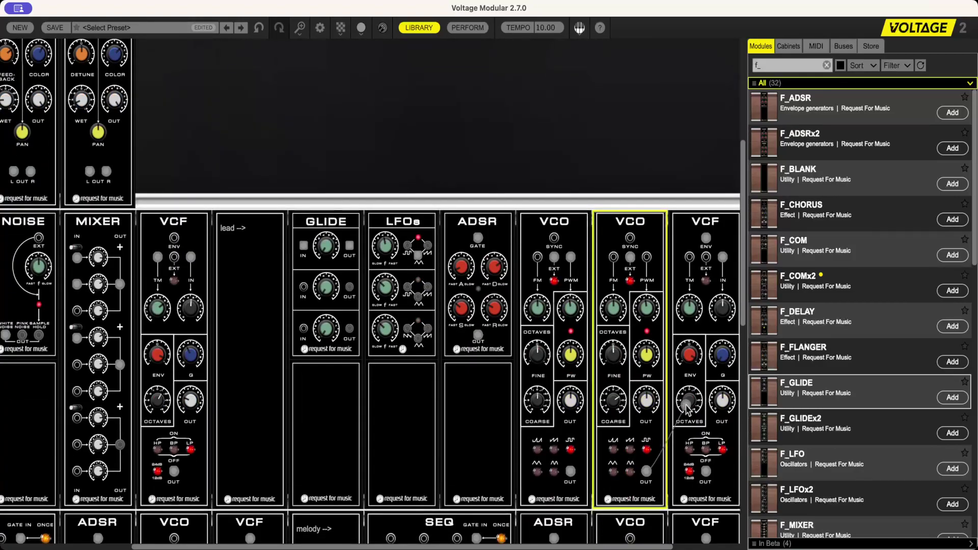
# Set the second lead VCO's output level to 0.43 and adjust the first glide knob
pyautogui.hscroll(1, 703, 357)
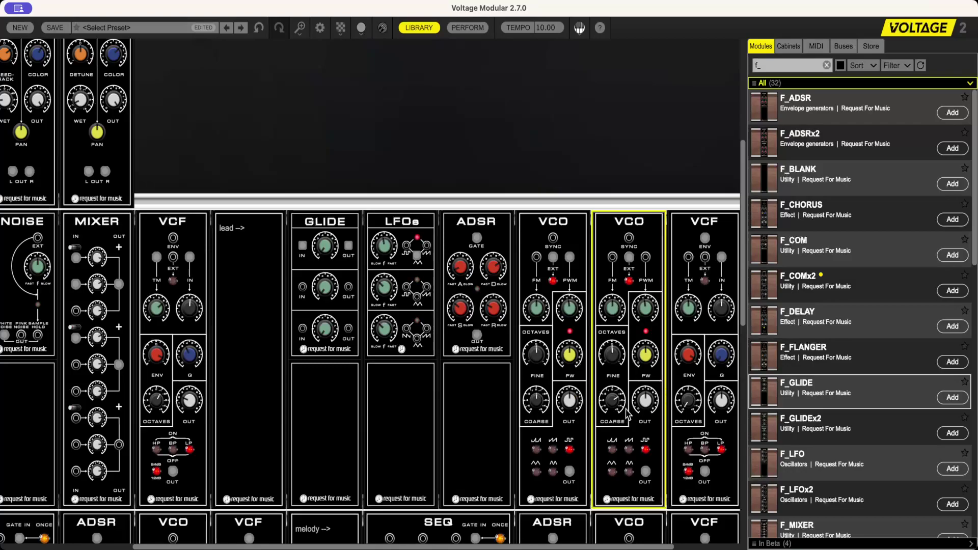
pyautogui.moveTo(645, 412)
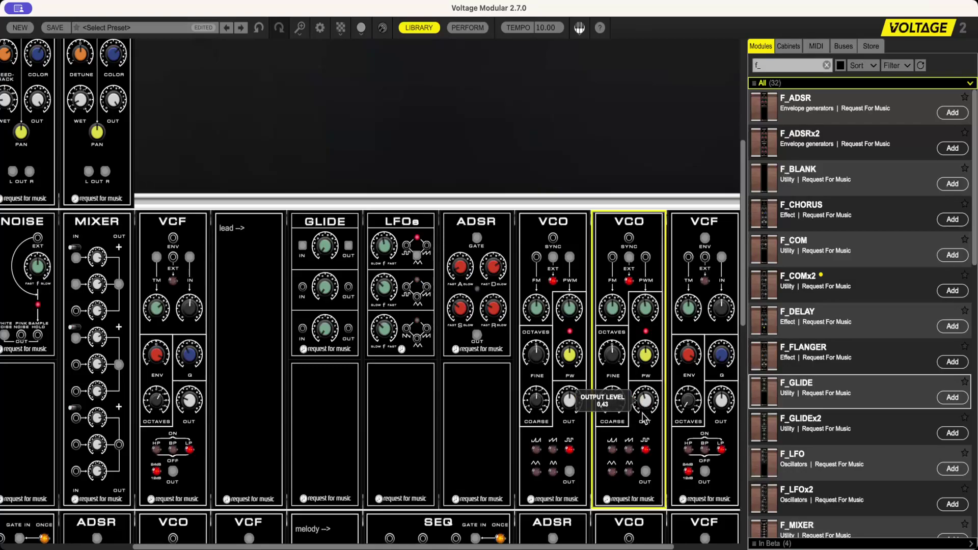
pyautogui.click(325, 248)
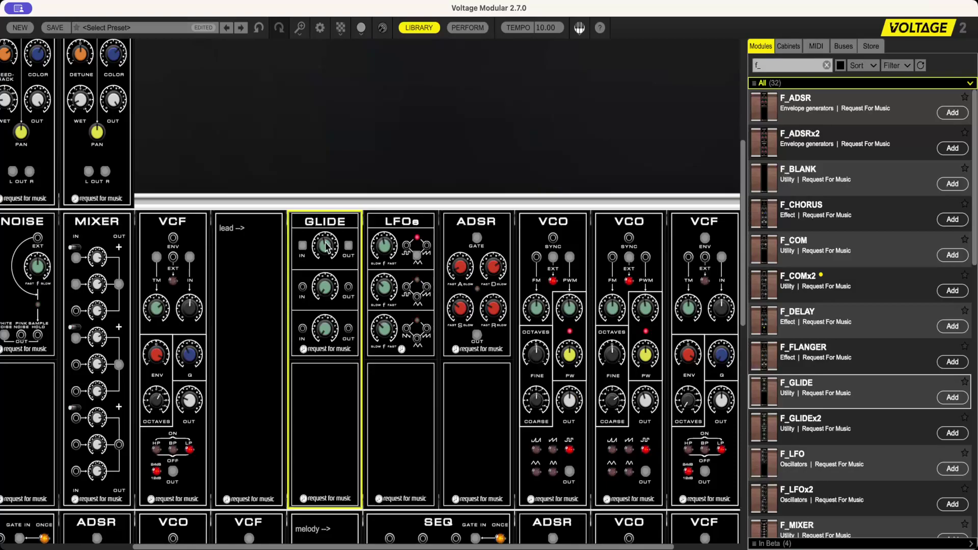
# Readjust the first glide knob and the lead VCF's output level
pyautogui.moveTo(330, 243); pyautogui.dragTo(329, 267)
pyautogui.scroll(-5, 327, 263)
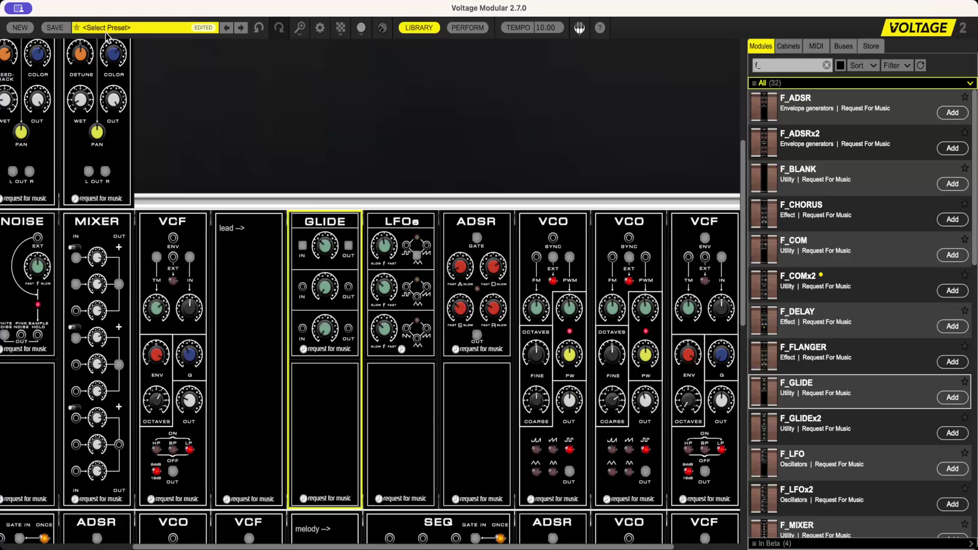
pyautogui.click(721, 405)
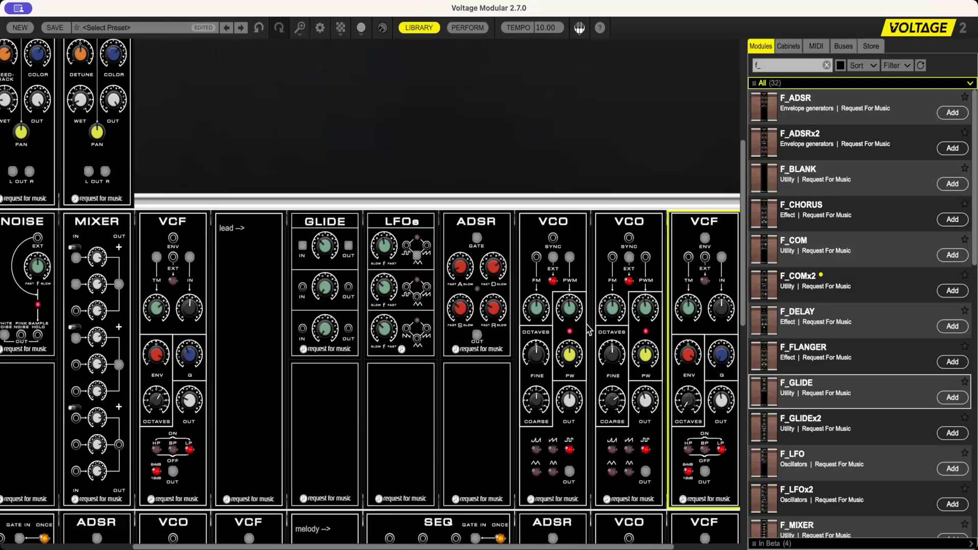
# Duplicate the melody group (label, SEQ, ADSR, VCO and VCF) directly after the original in the same row
pyautogui.scroll(-5, 525, 265)
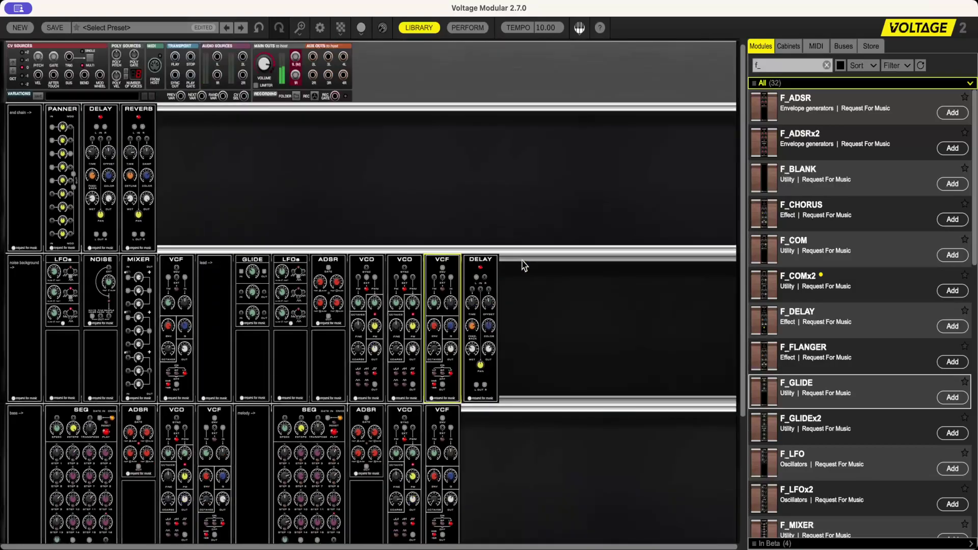
pyautogui.scroll(-2, 525, 265)
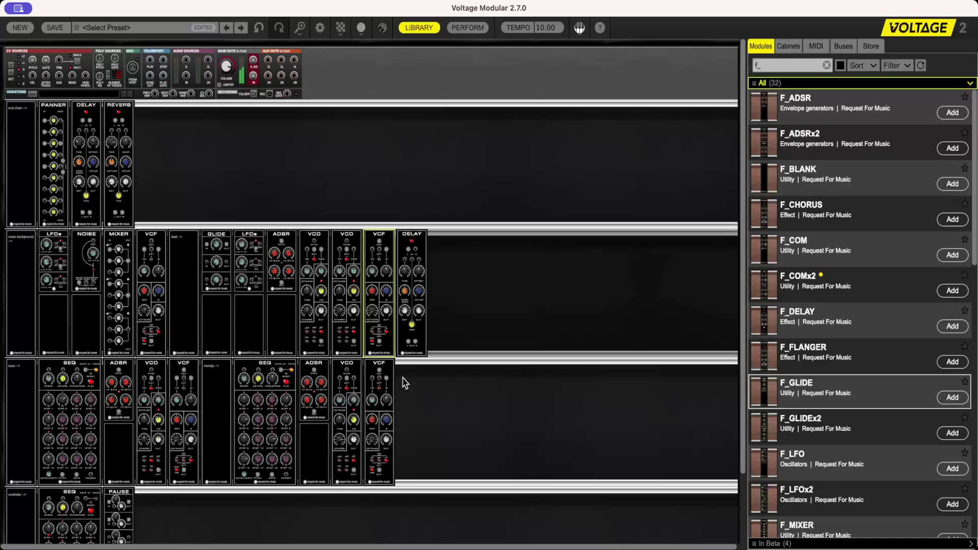
pyautogui.moveTo(405, 387); pyautogui.dragTo(415, 365)
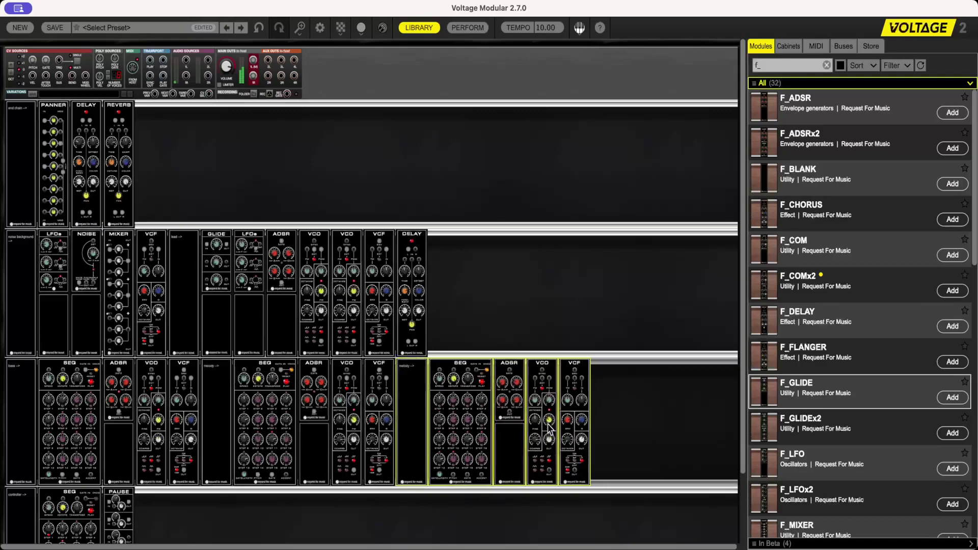
# Set the duplicated melody sequencer's tempo to 240
pyautogui.scroll(5, 589, 359)
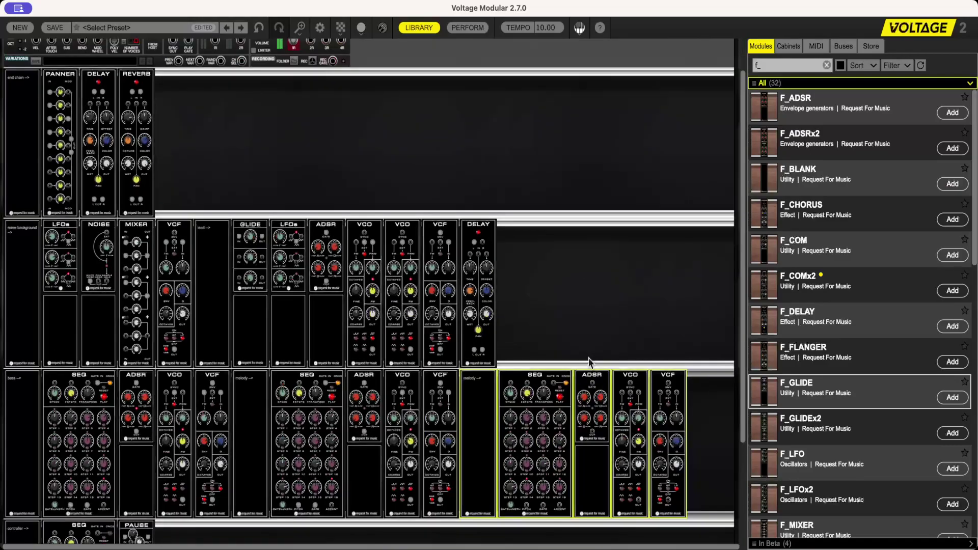
pyautogui.scroll(-5, 599, 268)
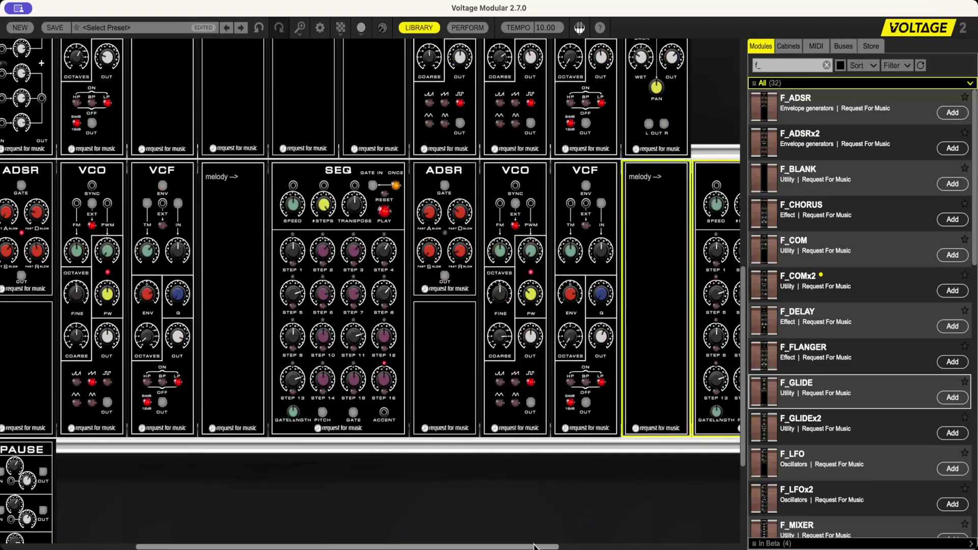
pyautogui.moveTo(536, 545); pyautogui.dragTo(698, 514)
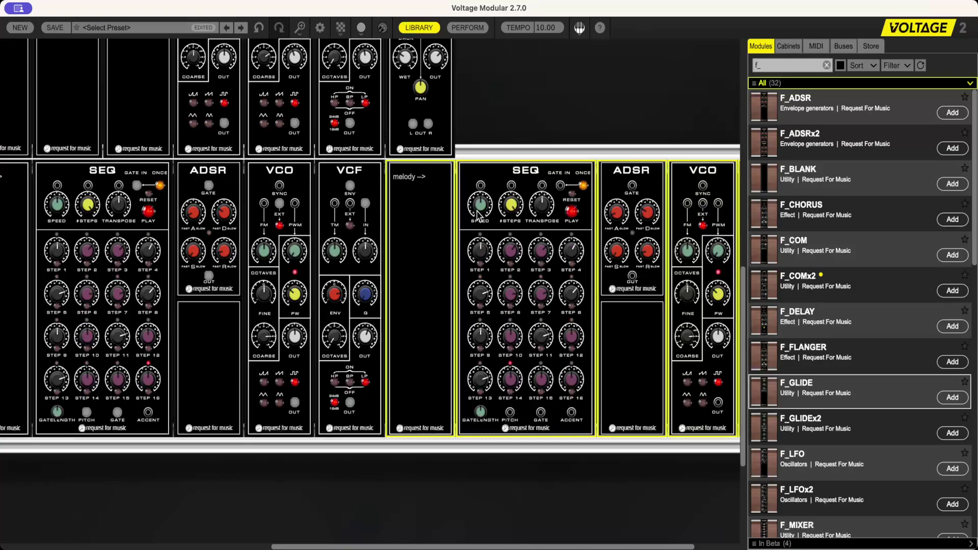
pyautogui.moveTo(481, 212)
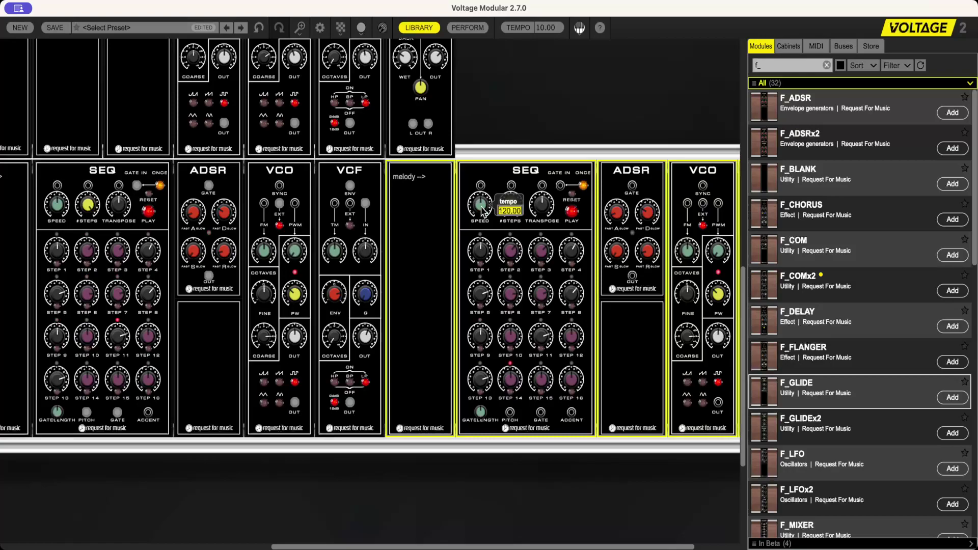
pyautogui.write('240')
pyautogui.press('Return')
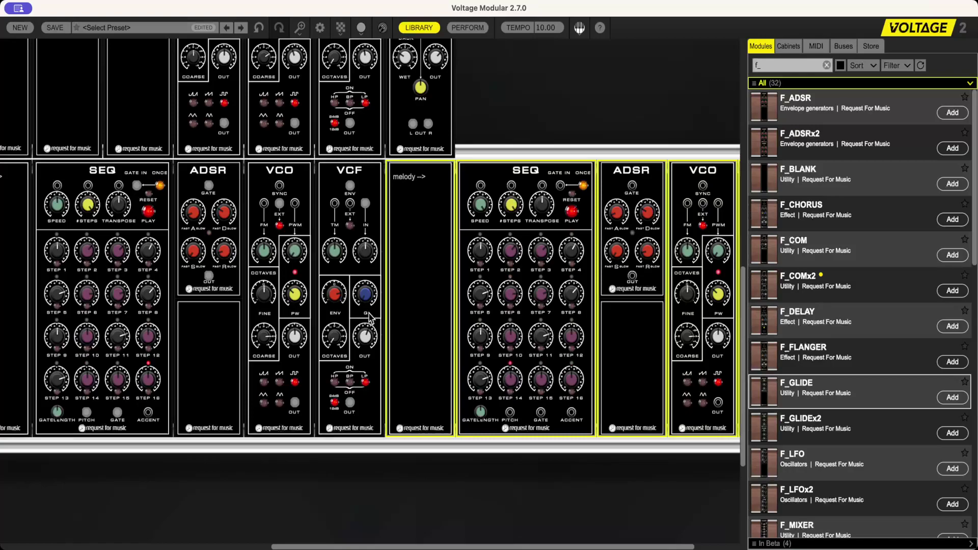
# Patch the duplicated melody sequencer's GATE IN to the sequencer in the controller row
pyautogui.scroll(-5, 370, 318)
pyautogui.scroll(3, 372, 317)
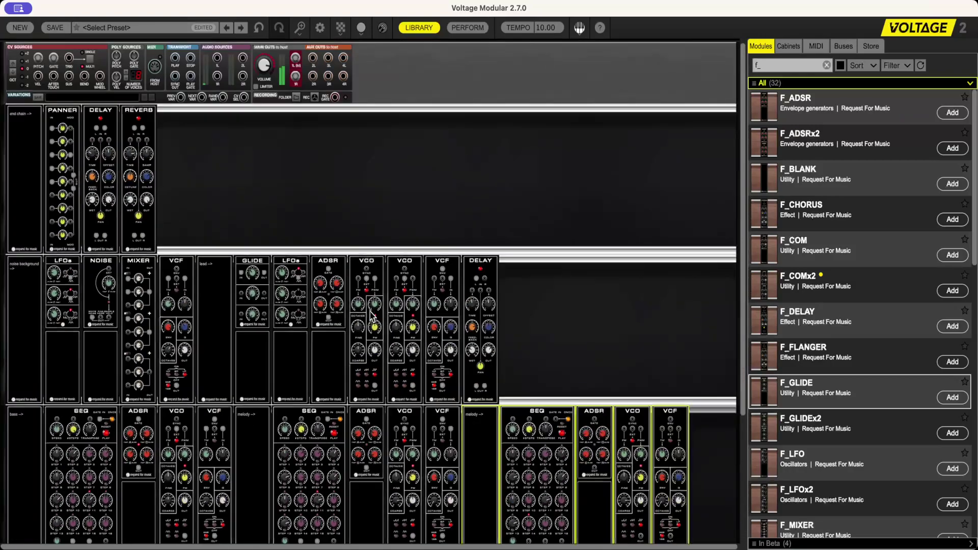
pyautogui.scroll(-2, 371, 316)
pyautogui.scroll(-3, 301, 495)
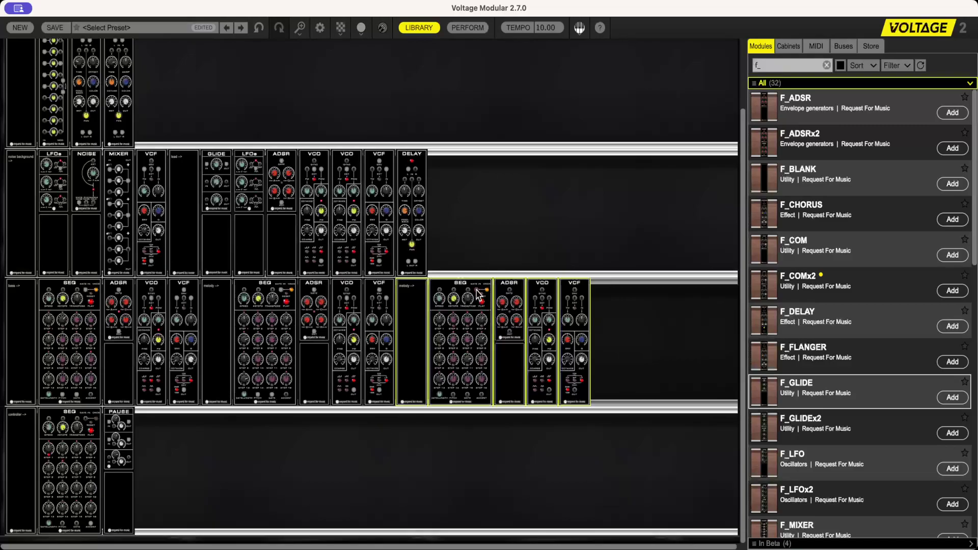
pyautogui.moveTo(477, 290); pyautogui.dragTo(219, 504)
pyautogui.moveTo(477, 298); pyautogui.dragTo(157, 525)
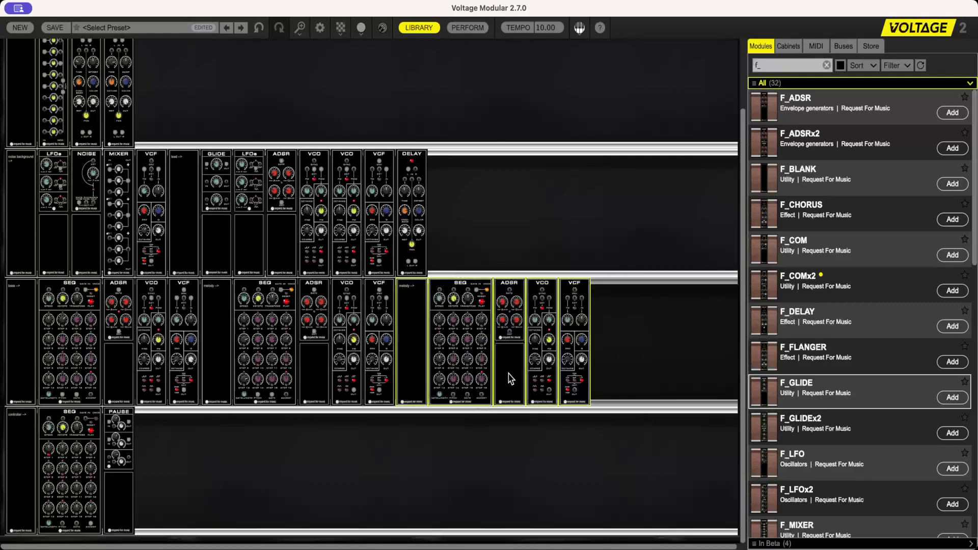
# Patch the duplicated sequencer's gate into the duplicated ADSR and its pitch into the duplicated VCO's EXT input
pyautogui.scroll(5, 511, 380)
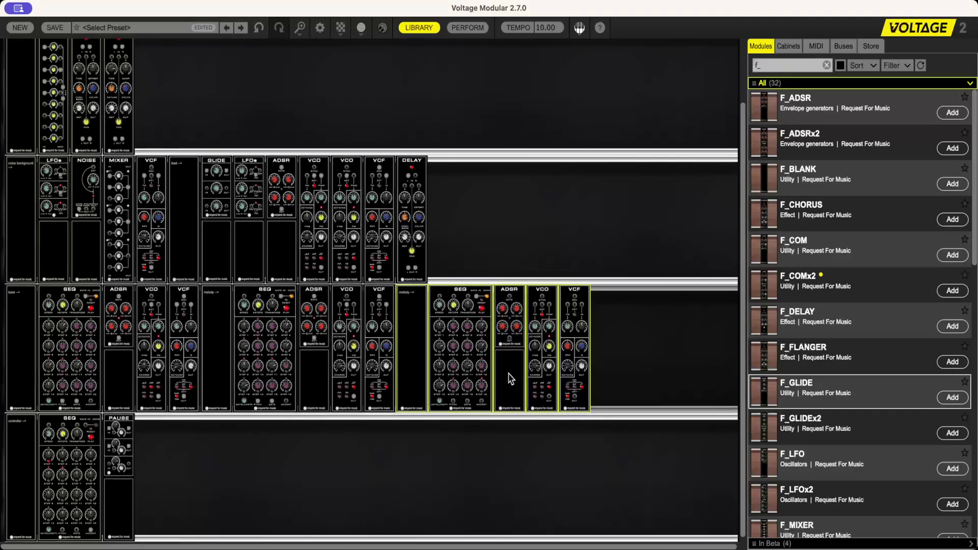
pyautogui.scroll(5, 510, 378)
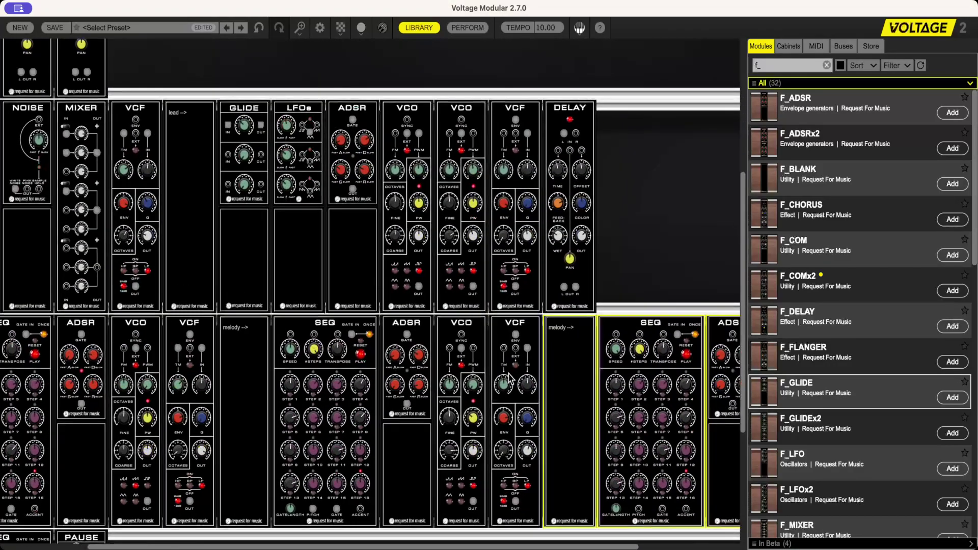
pyautogui.scroll(-2, 511, 387)
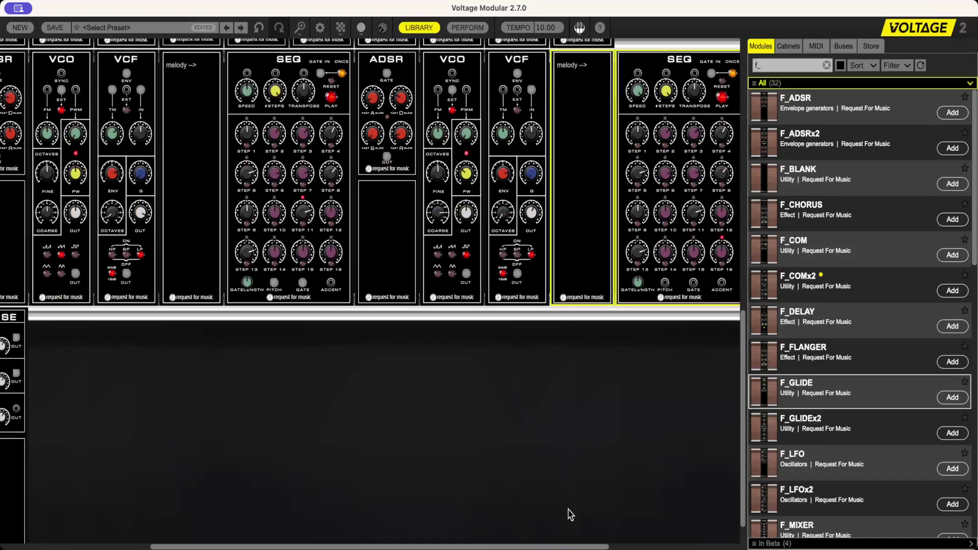
pyautogui.scroll(-1, 562, 538)
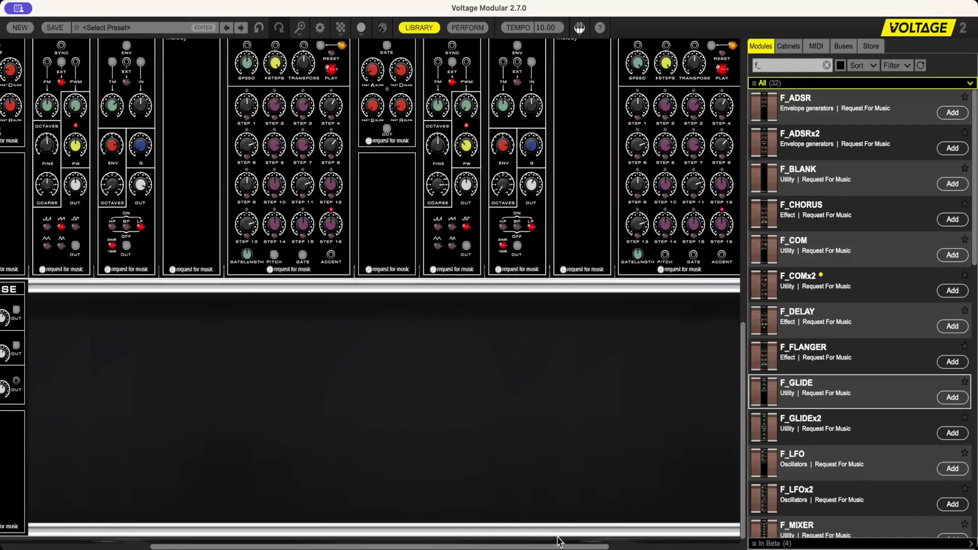
pyautogui.moveTo(559, 544); pyautogui.dragTo(734, 516)
pyautogui.scroll(2, 660, 363)
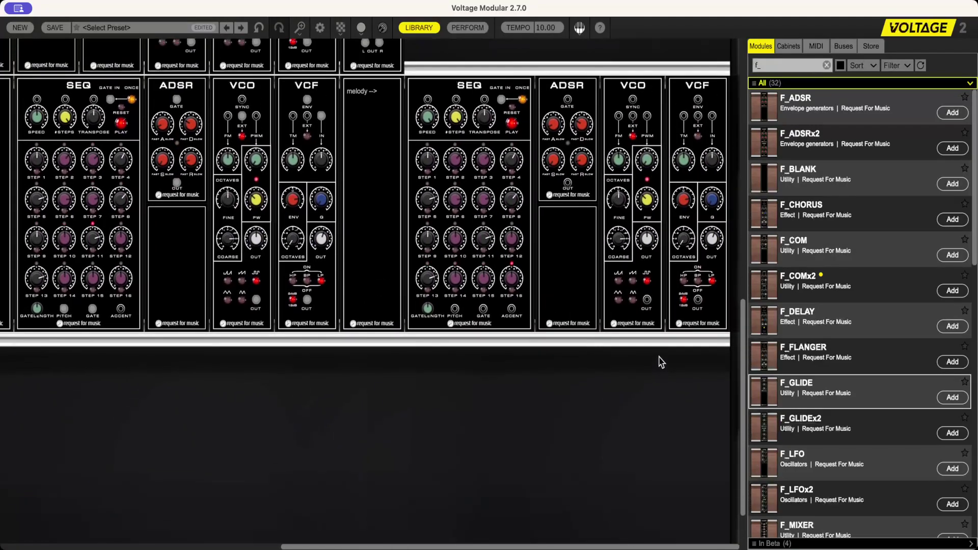
pyautogui.click(483, 310)
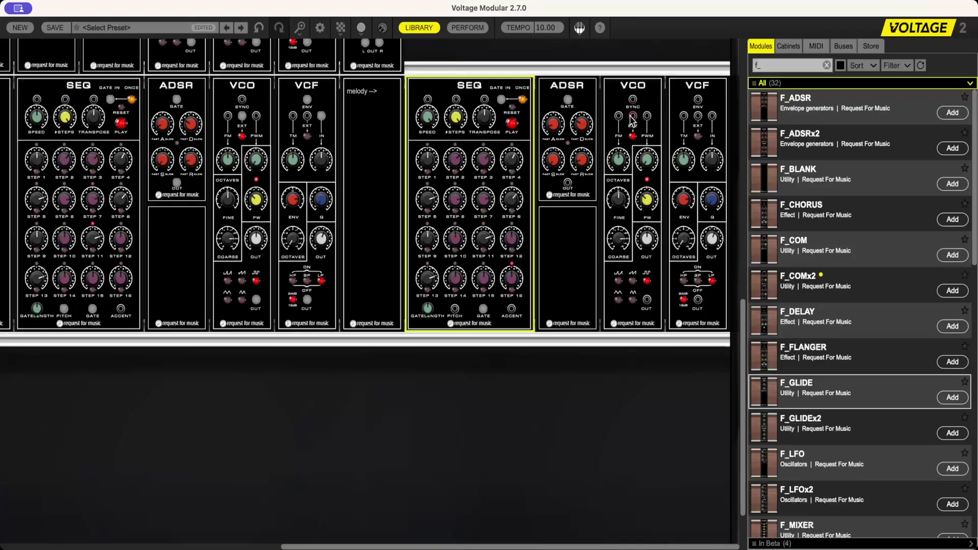
pyautogui.moveTo(633, 121); pyautogui.dragTo(524, 312)
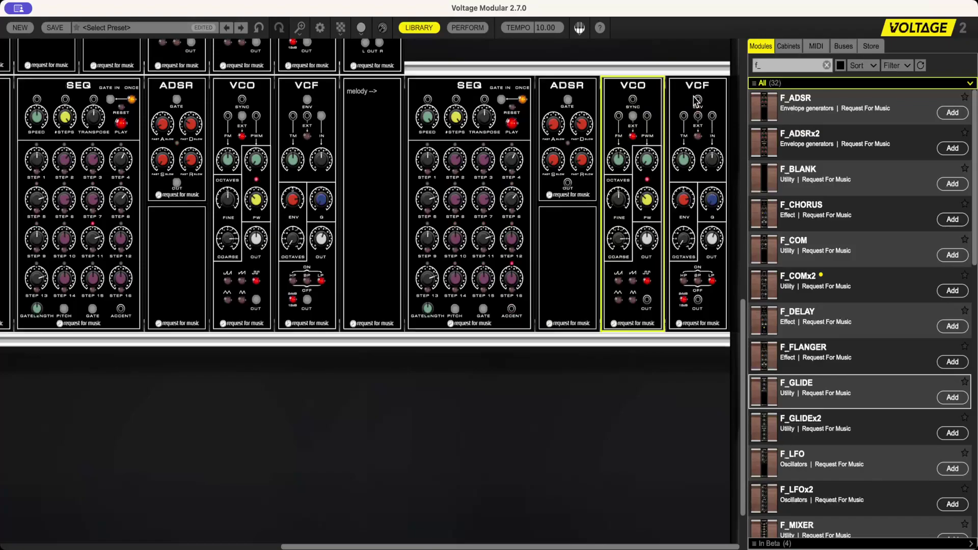
# Patch the duplicated ADSR's output into its VCF's ENV input and the duplicated VCO's output into the VCF's IN
pyautogui.moveTo(697, 100); pyautogui.dragTo(569, 184)
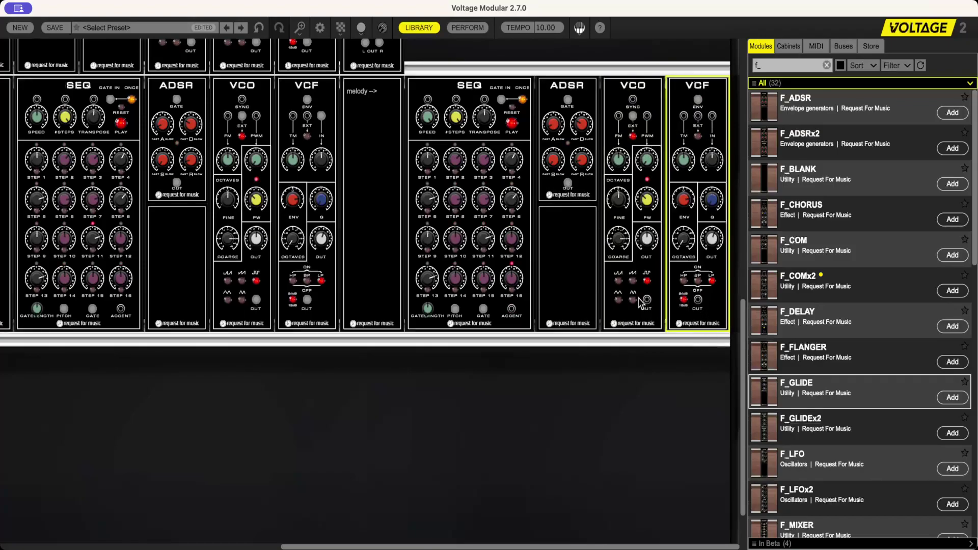
pyautogui.moveTo(647, 299); pyautogui.dragTo(713, 119)
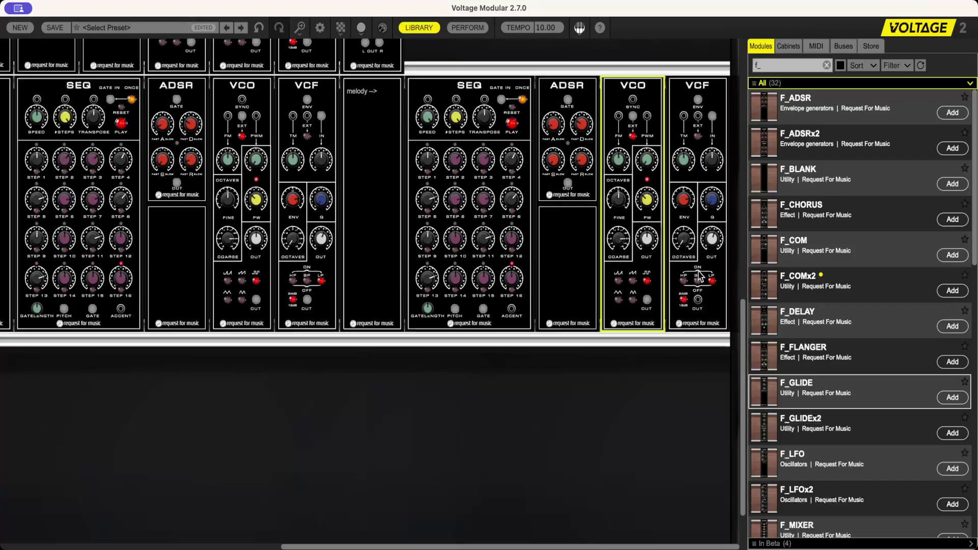
# Patch the duplicated melody VCF's output into the end-chain panner's ninth channel, with PAN 9 at 0.00
pyautogui.moveTo(699, 301); pyautogui.dragTo(357, 484)
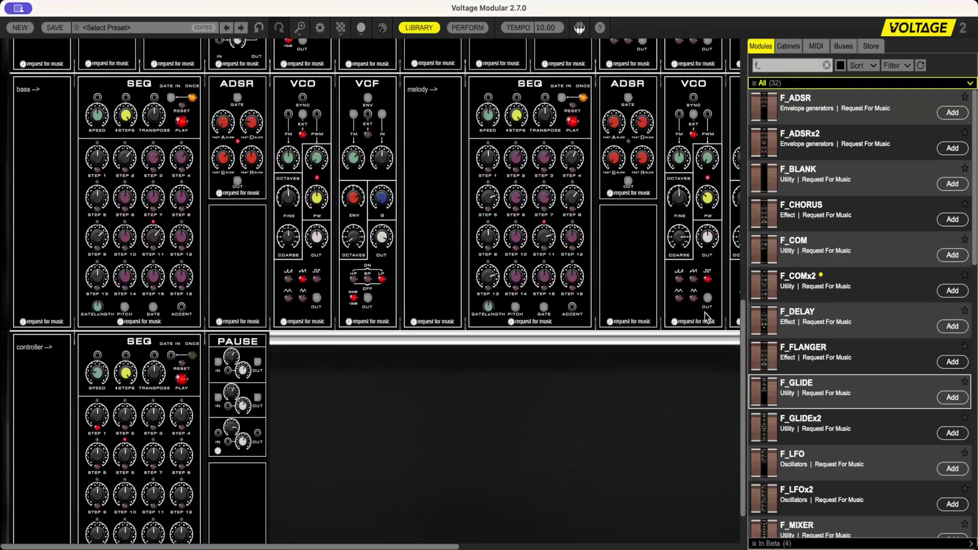
pyautogui.scroll(-5, 730, 290)
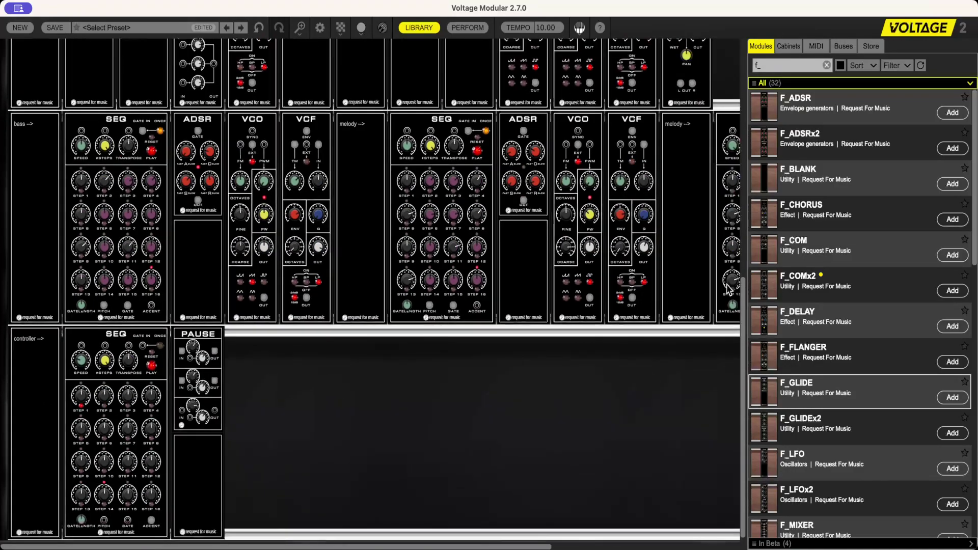
pyautogui.scroll(-2, 730, 290)
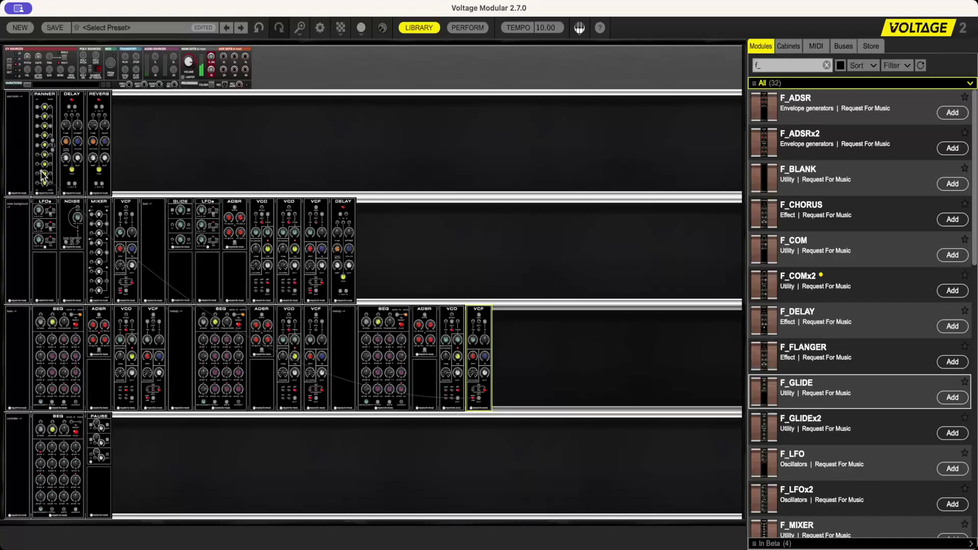
pyautogui.moveTo(479, 398); pyautogui.dragTo(45, 187)
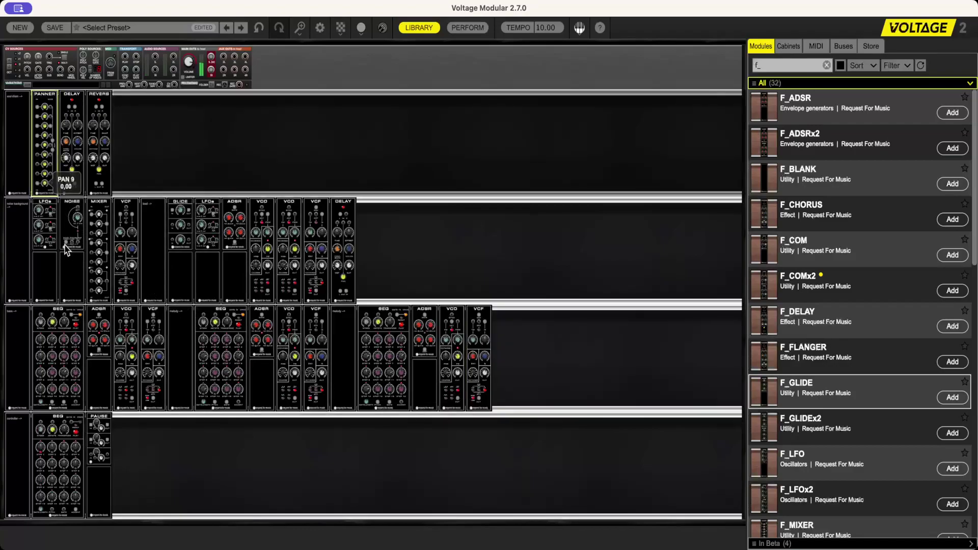
# Adjust the duplicated VCO's fine tune slightly and switch on the inactive steps of the duplicated melody sequencer
pyautogui.scroll(5, 660, 301)
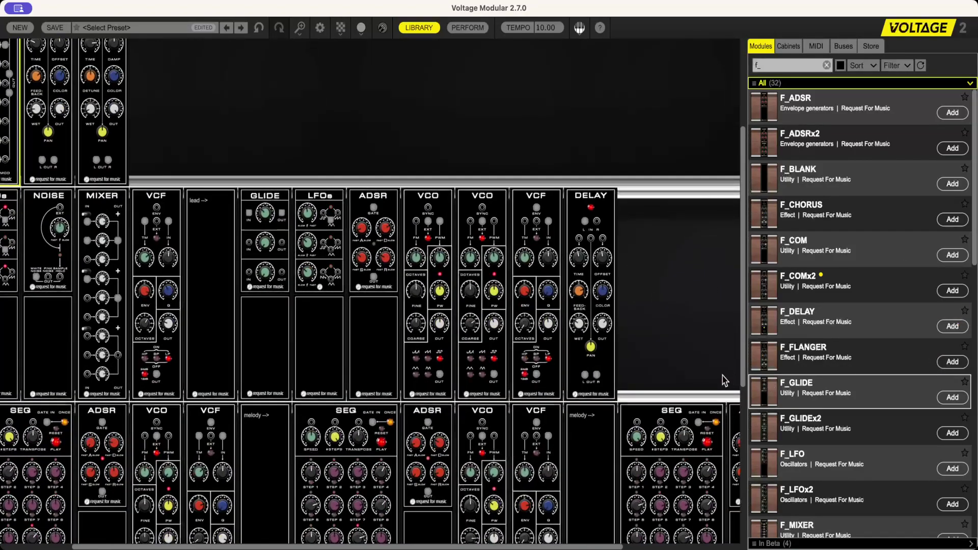
pyautogui.scroll(-5, 713, 388)
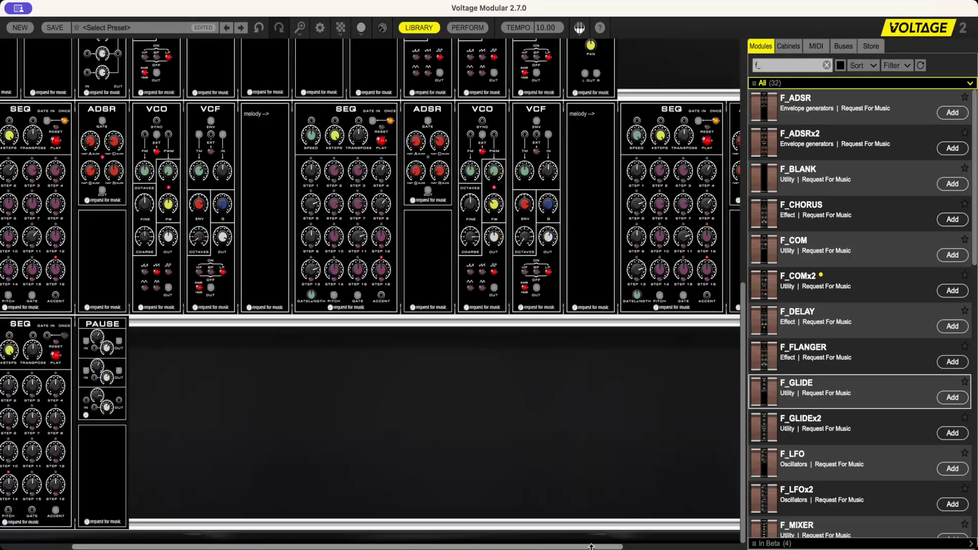
pyautogui.moveTo(591, 547); pyautogui.dragTo(708, 546)
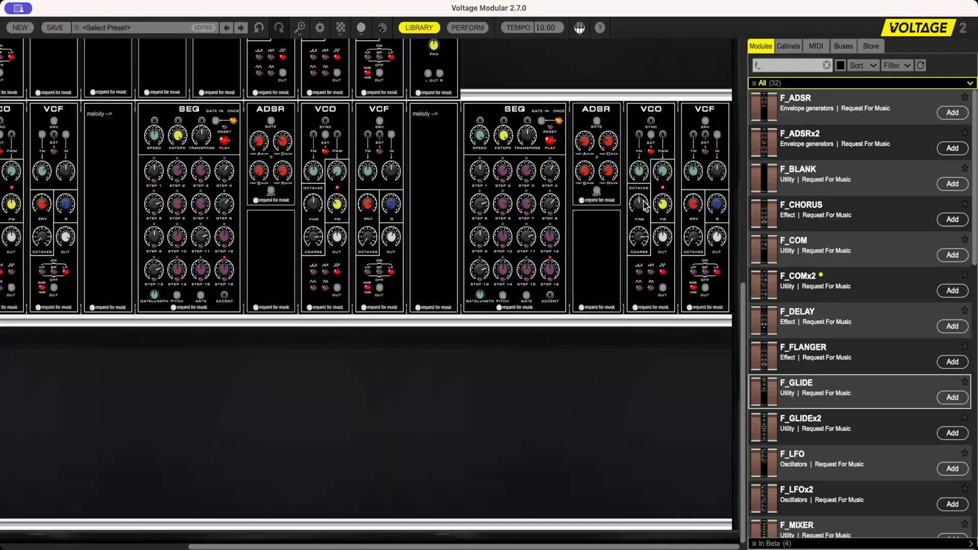
pyautogui.moveTo(645, 206); pyautogui.dragTo(645, 211)
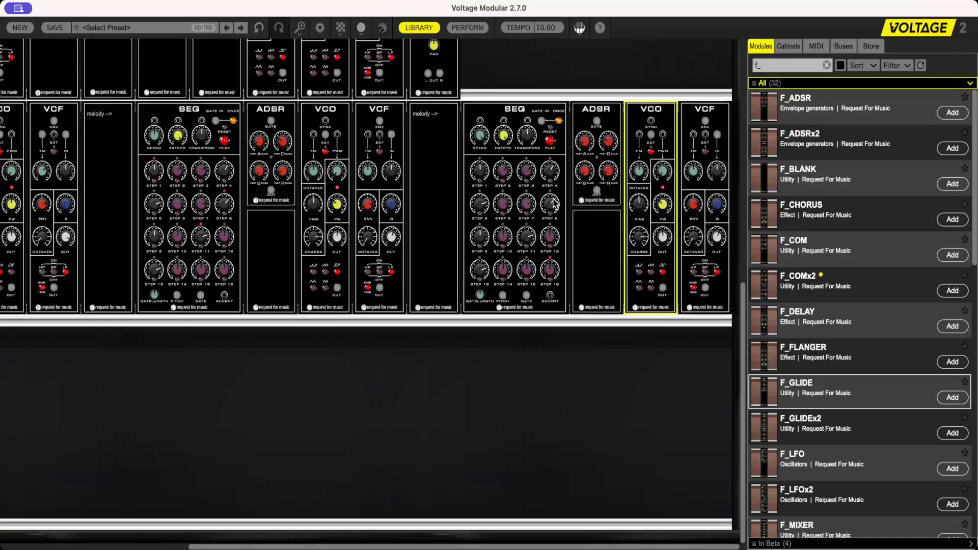
pyautogui.click(505, 170)
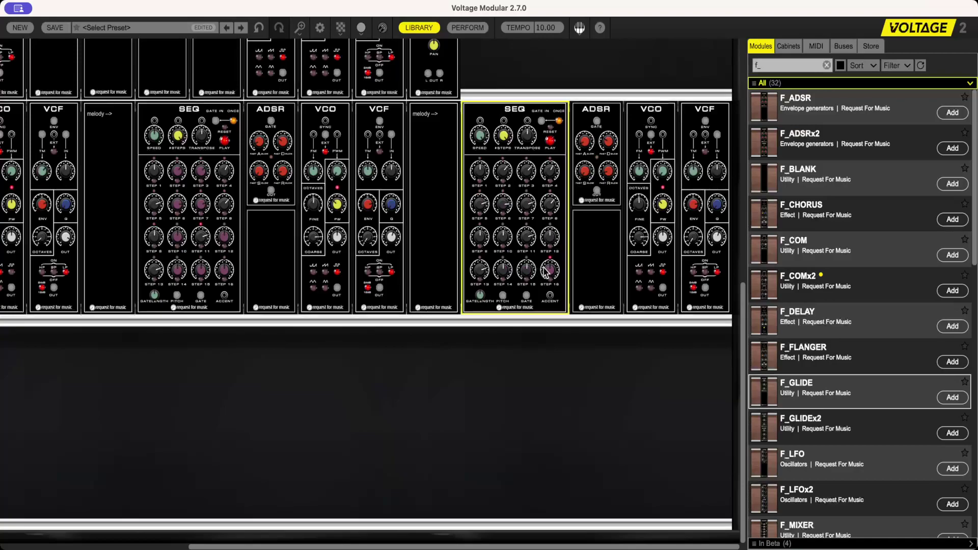
# Set the duplicated VCF's envelope amount to 0.00 and adjust the duplicated sequencer's speed
pyautogui.click(700, 208)
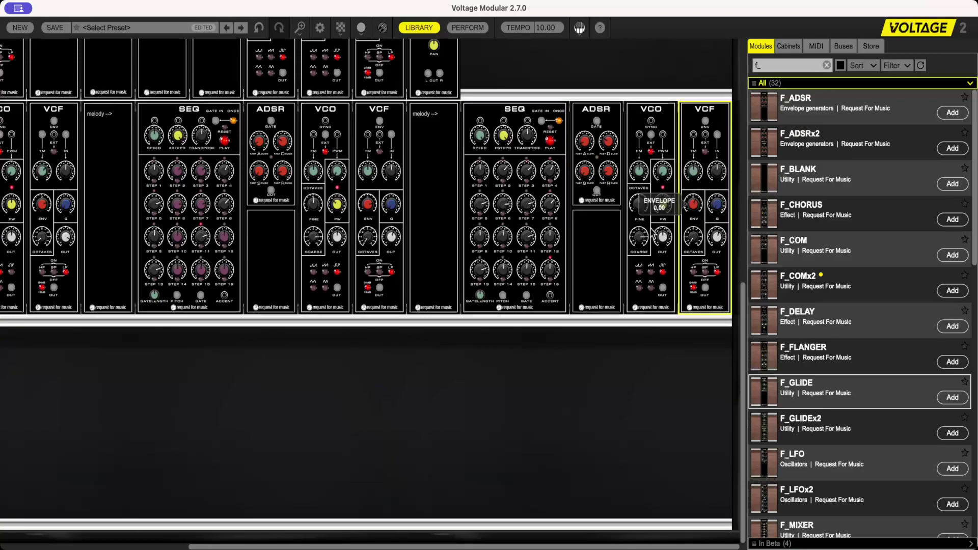
pyautogui.click(482, 137)
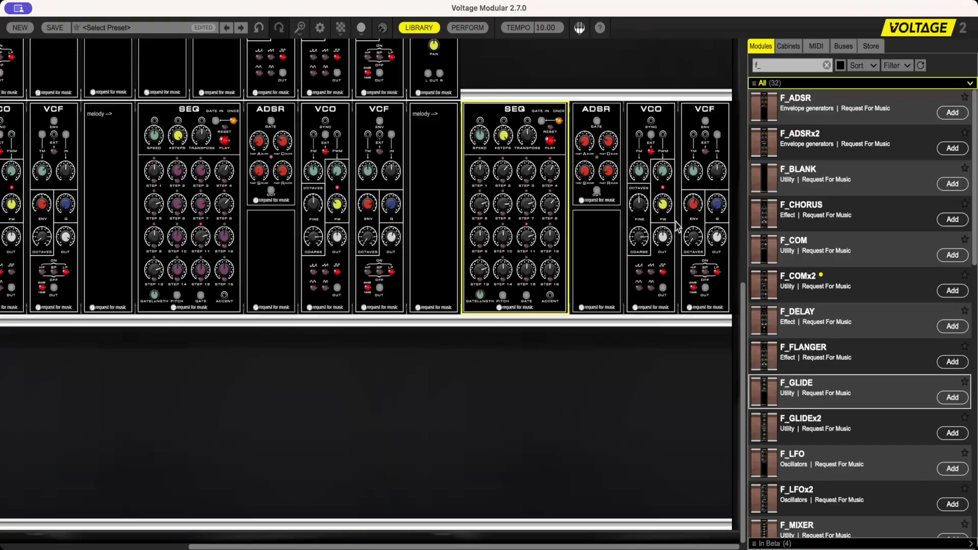
# Readjust the duplicated VCF's envelope amount and set the duplicated sequencer's length to 12 steps
pyautogui.click(696, 211)
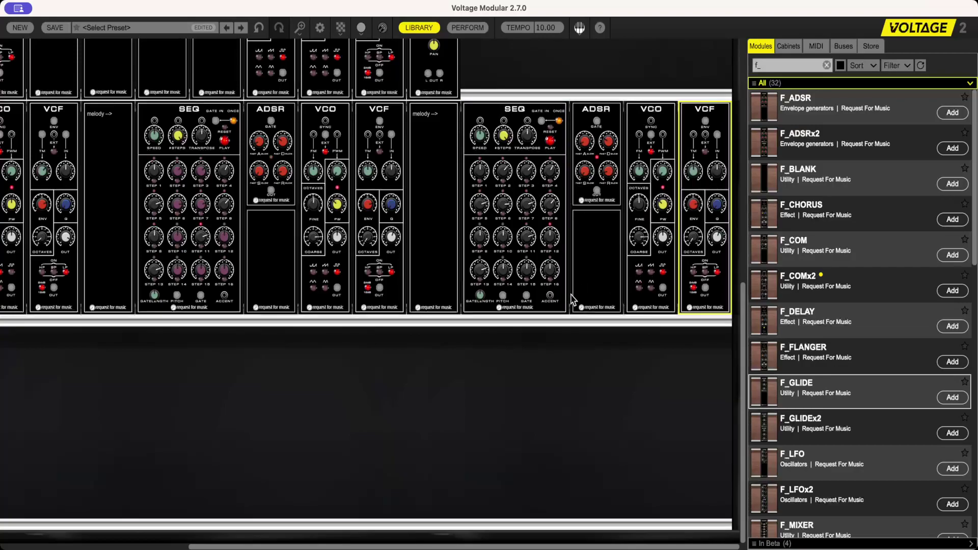
pyautogui.click(503, 133)
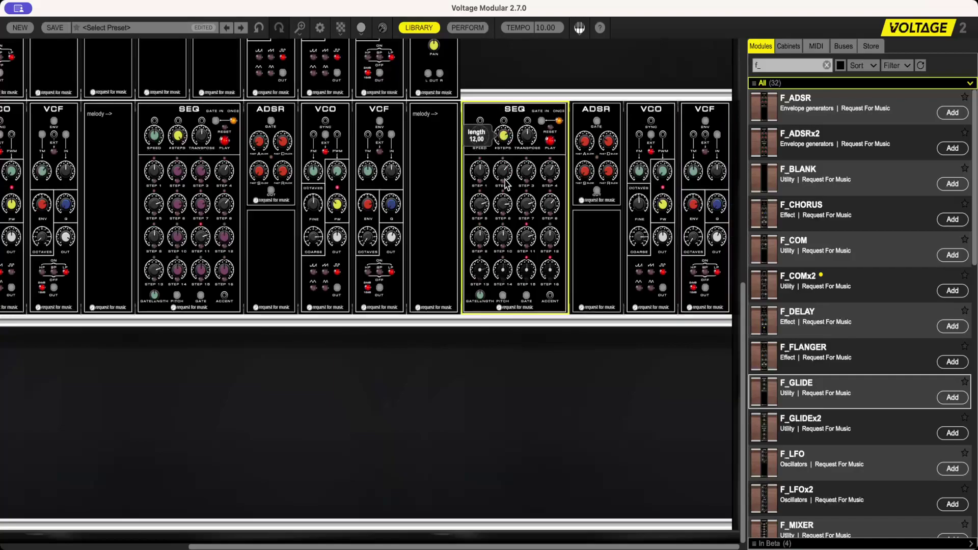
# Change the duplicated VCO's waveform and readjust the duplicated VCF's envelope amount
pyautogui.click(662, 270)
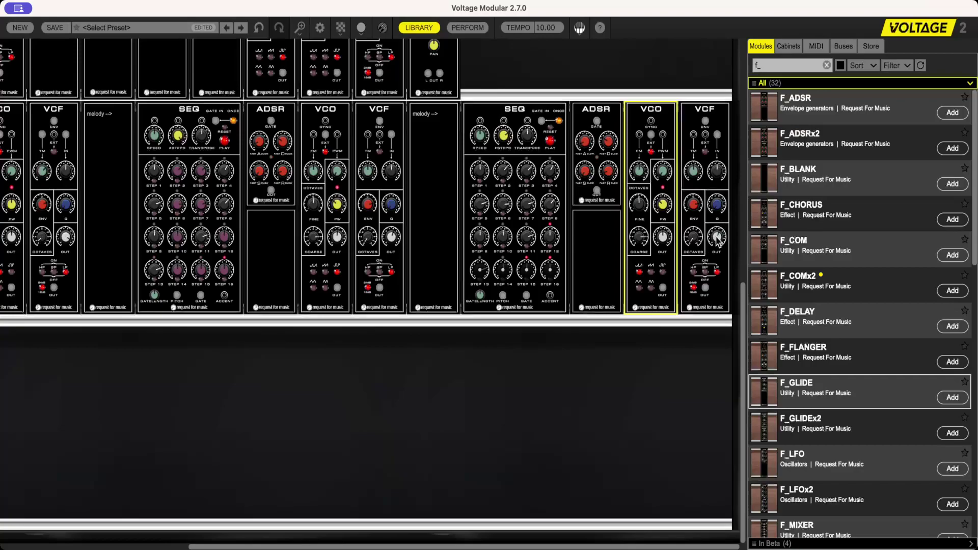
pyautogui.click(694, 206)
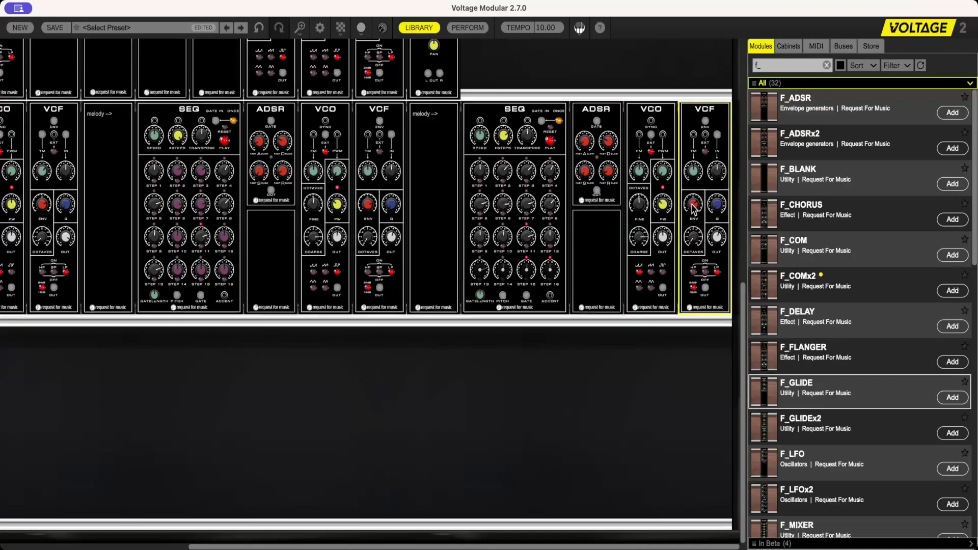
pyautogui.moveTo(693, 209); pyautogui.dragTo(695, 213)
# Readjust the ninth channel's pan on the end-chain panner
pyautogui.moveTo(444, 548); pyautogui.dragTo(239, 547)
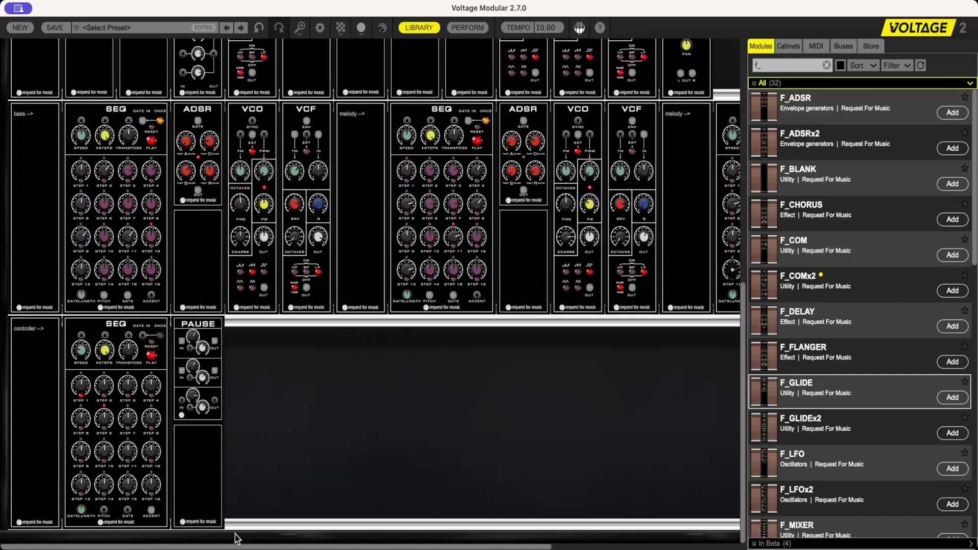
pyautogui.scroll(3, 72, 190)
pyautogui.scroll(4, 71, 190)
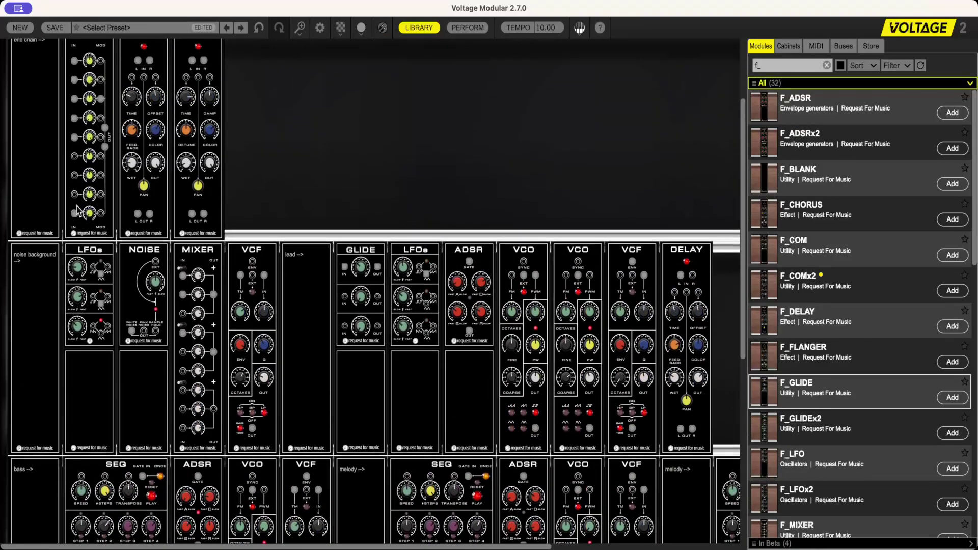
pyautogui.click(93, 217)
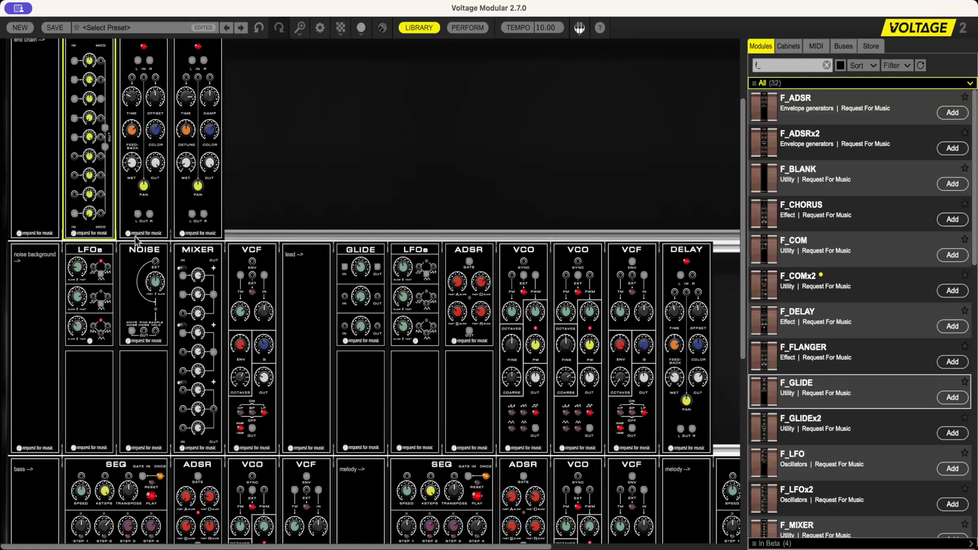
# Readjust the transposition of the duplicated melody sequencer
pyautogui.moveTo(544, 548); pyautogui.dragTo(733, 548)
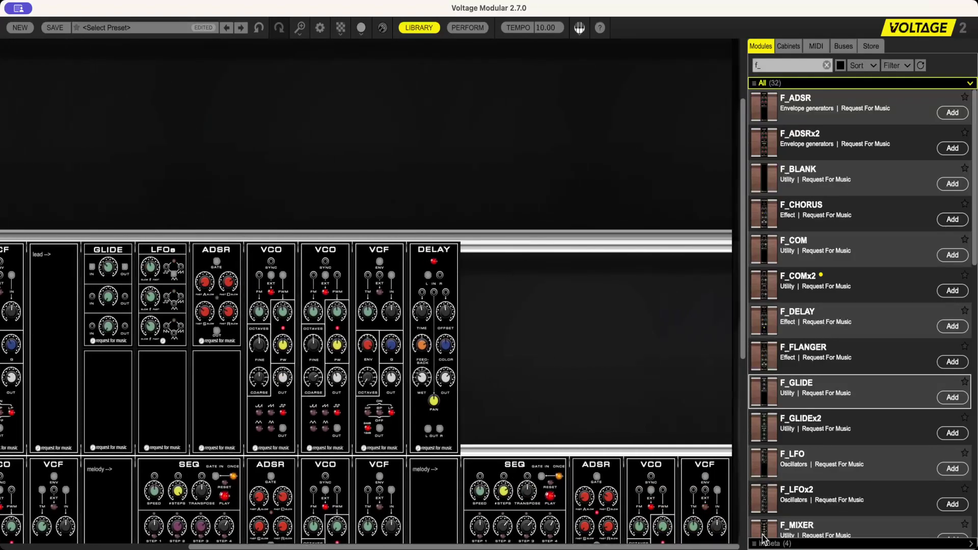
pyautogui.scroll(-5, 675, 401)
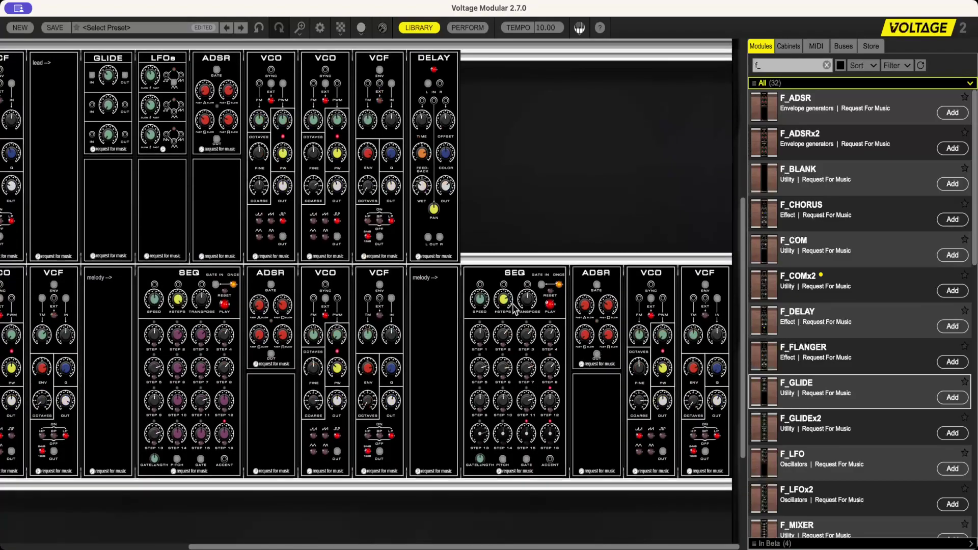
pyautogui.moveTo(530, 304); pyautogui.dragTo(533, 336)
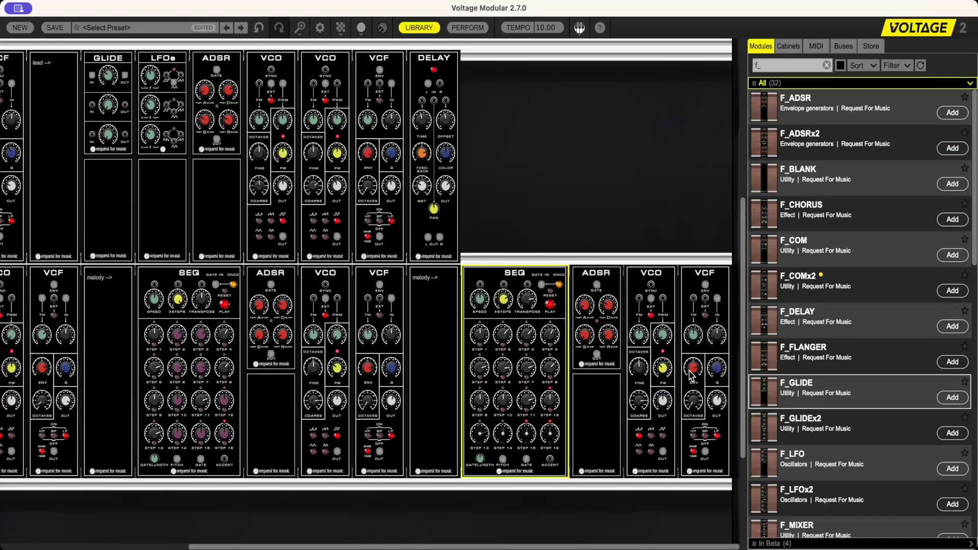
# Set the duplicated VCF's cutoff frequency to 0.00 and adjust the duplicated ADSR's decay and release
pyautogui.moveTo(694, 398); pyautogui.dragTo(697, 383)
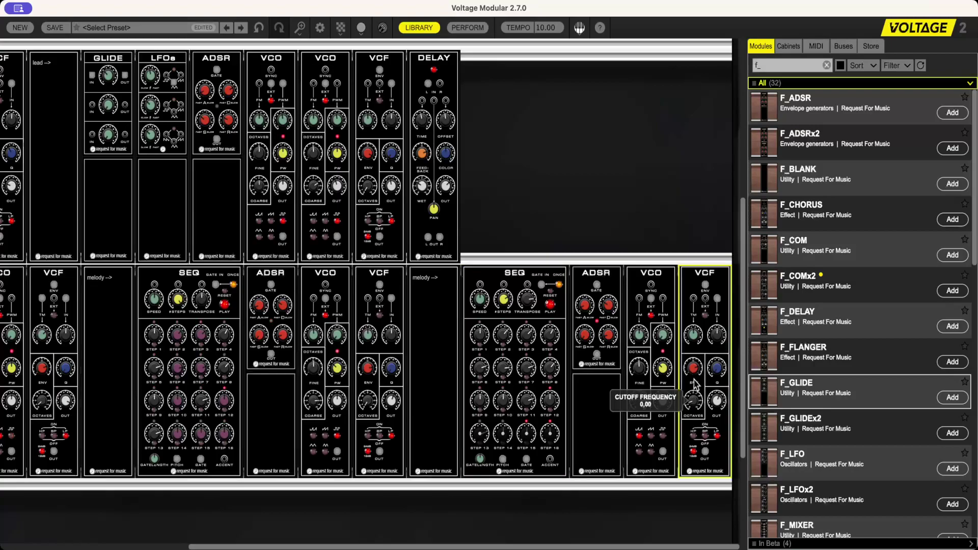
pyautogui.click(602, 311)
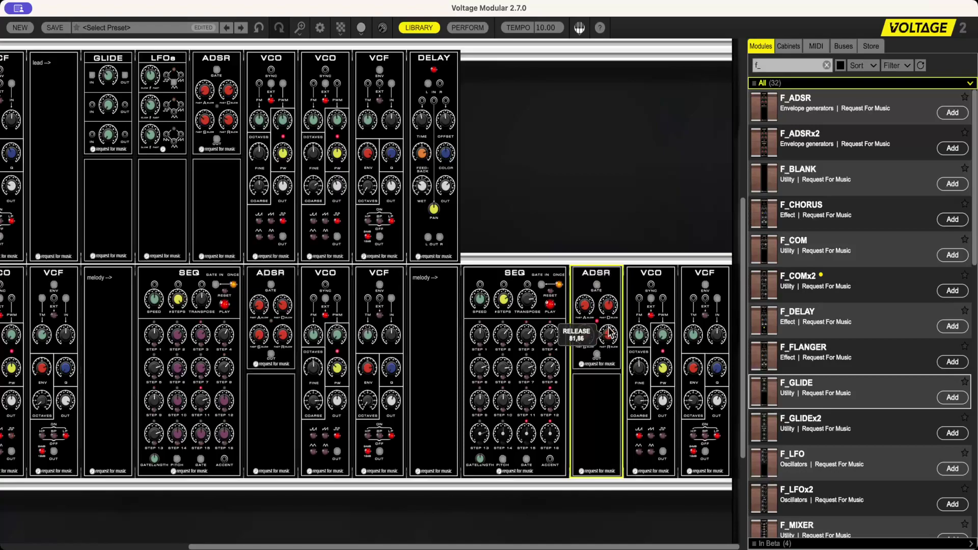
pyautogui.moveTo(587, 326)
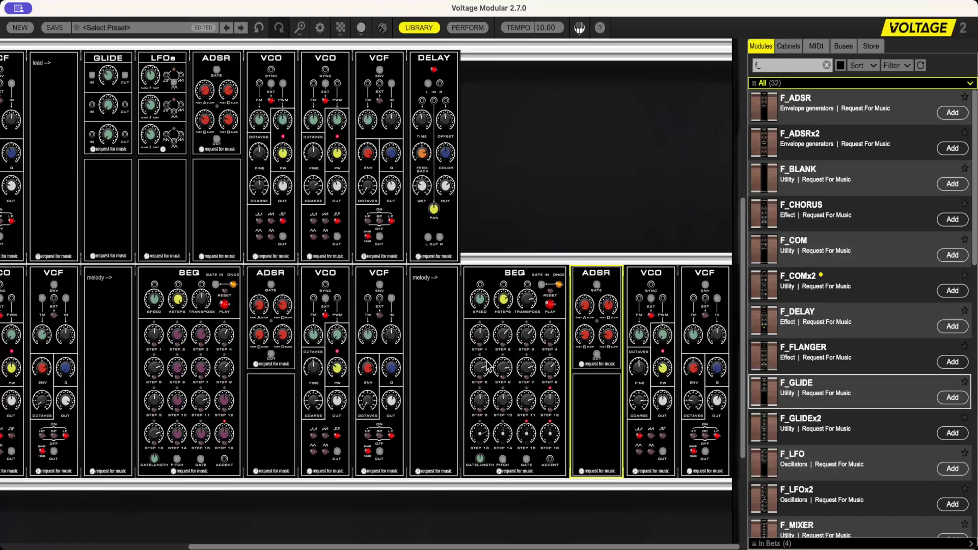
# Switch off most steps of the duplicated melody sequencer and set step 15 to 13.00
pyautogui.click(480, 336)
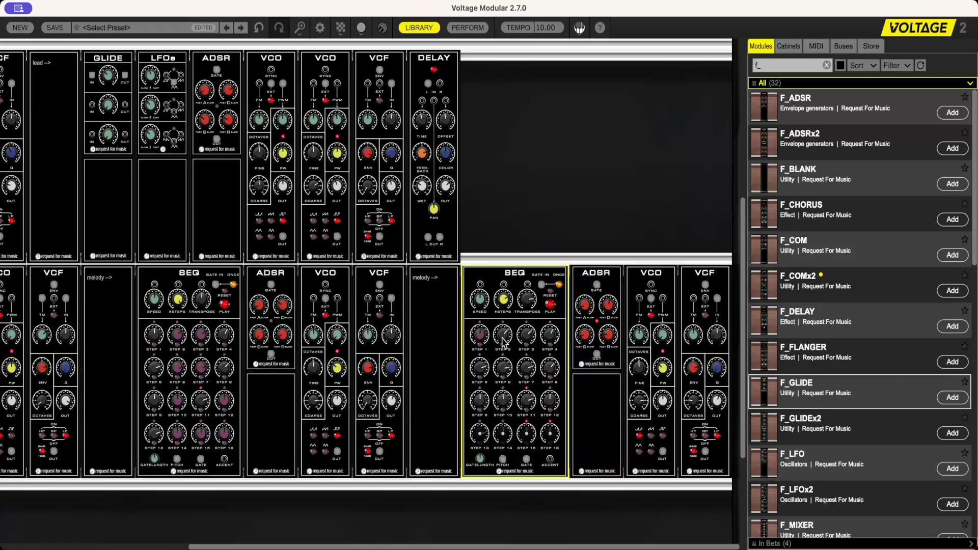
pyautogui.click(520, 339)
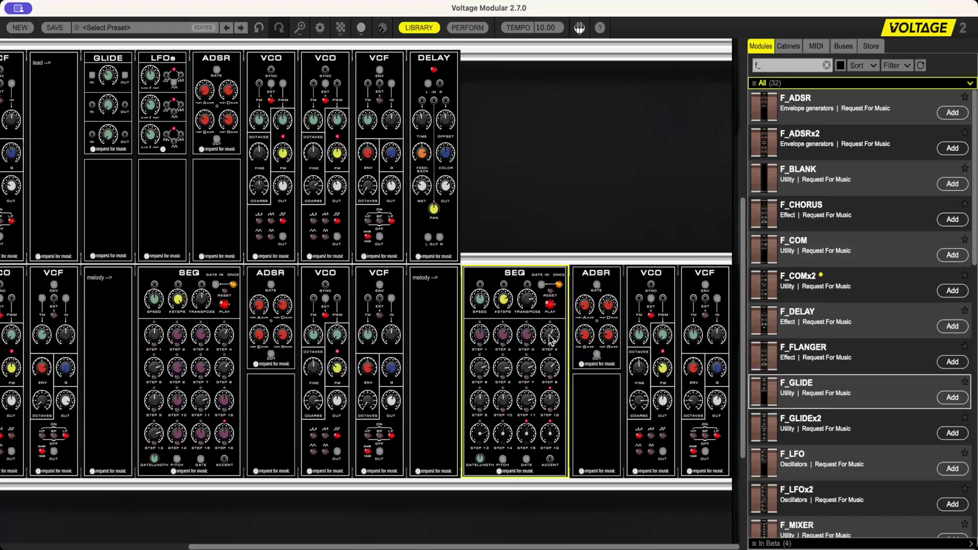
pyautogui.click(503, 367)
pyautogui.click(526, 368)
pyautogui.click(479, 368)
pyautogui.click(505, 402)
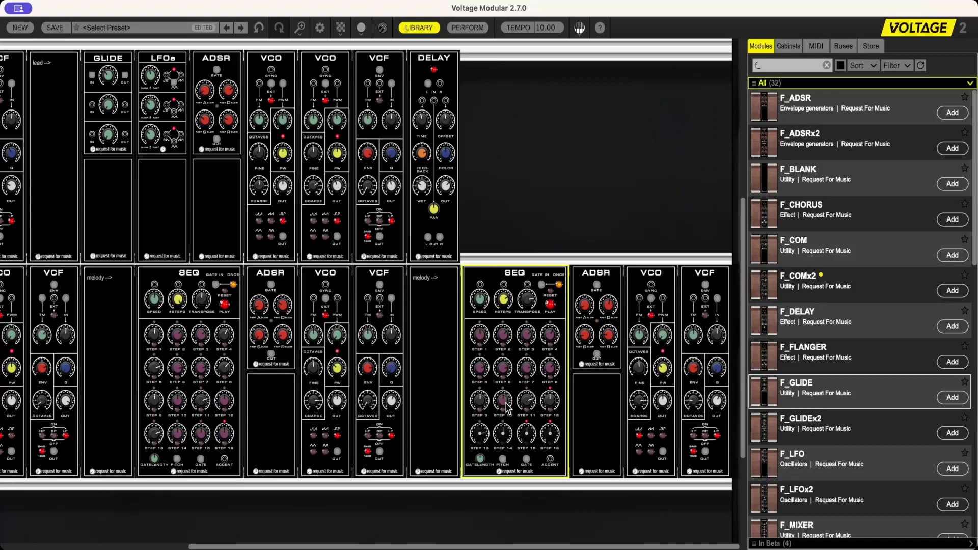
pyautogui.click(549, 402)
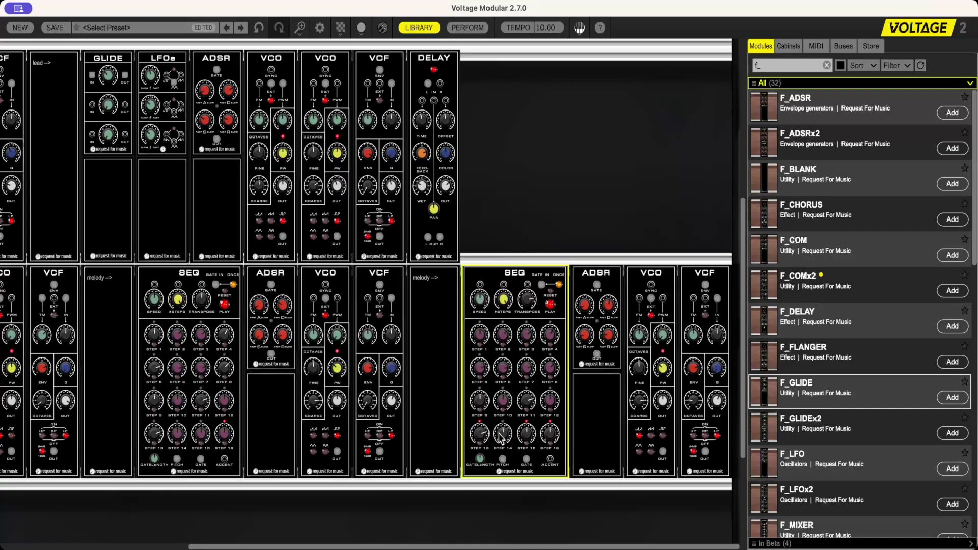
pyautogui.moveTo(525, 435); pyautogui.dragTo(536, 401)
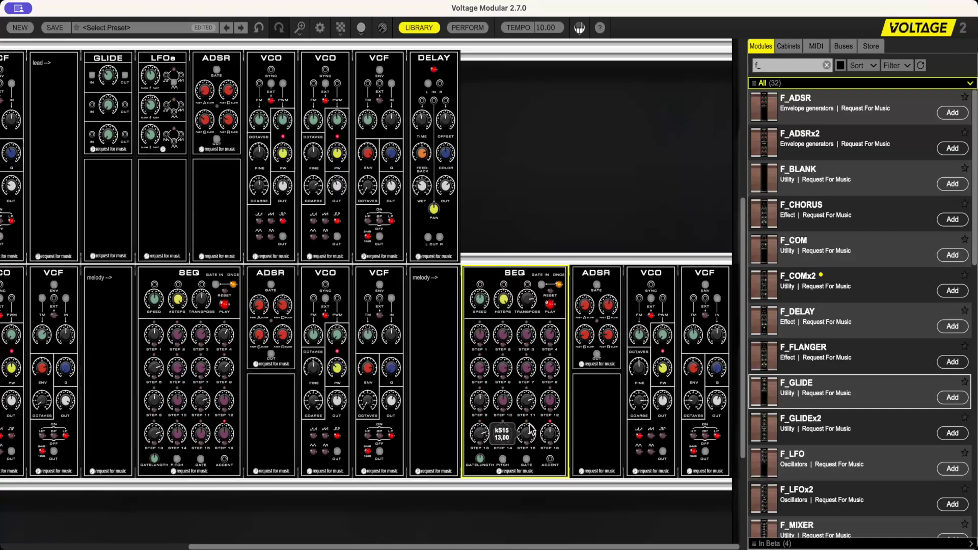
pyautogui.moveTo(530, 436)
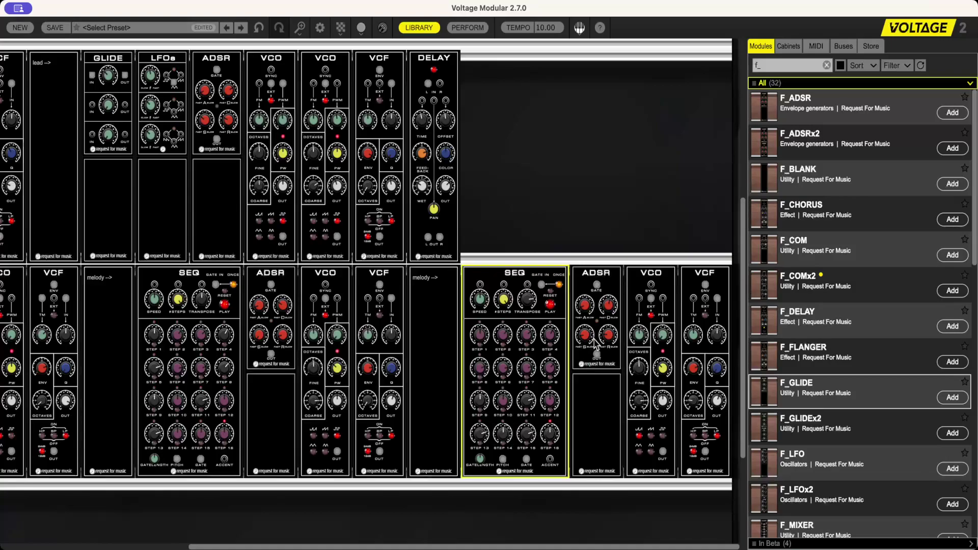
# Fine-tune the duplicated ADSR's decay and the duplicated VCF's envelope amount
pyautogui.click(606, 308)
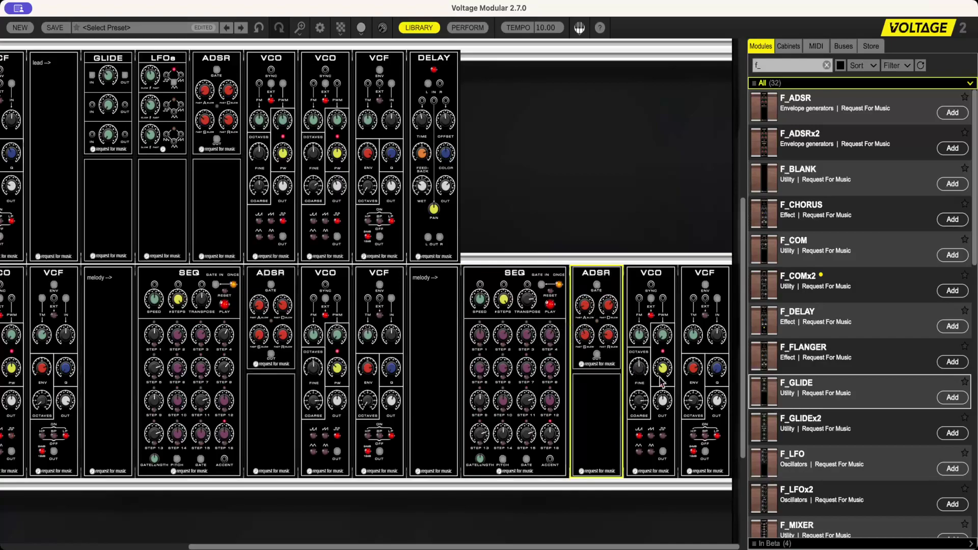
pyautogui.click(696, 367)
pyautogui.moveTo(697, 368); pyautogui.dragTo(698, 372)
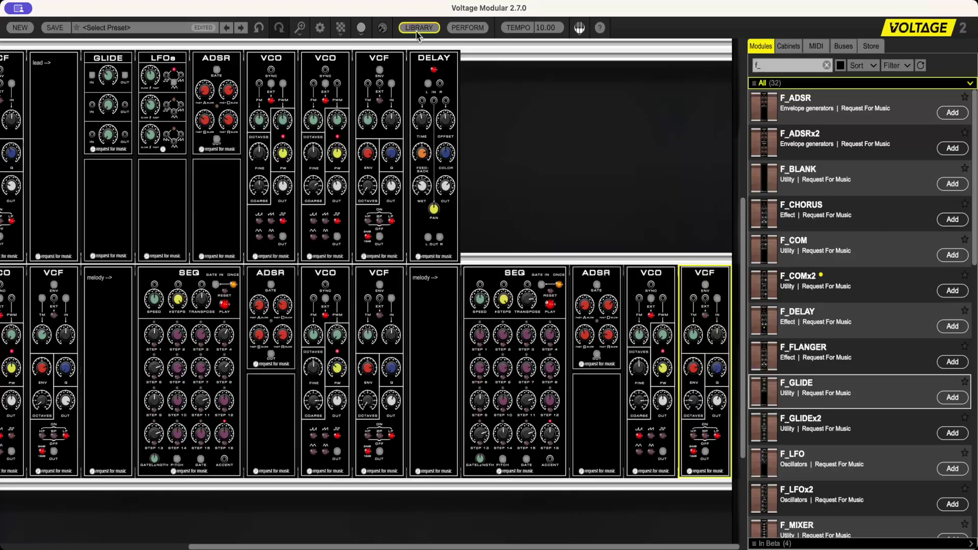
pyautogui.scroll(4, 508, 122)
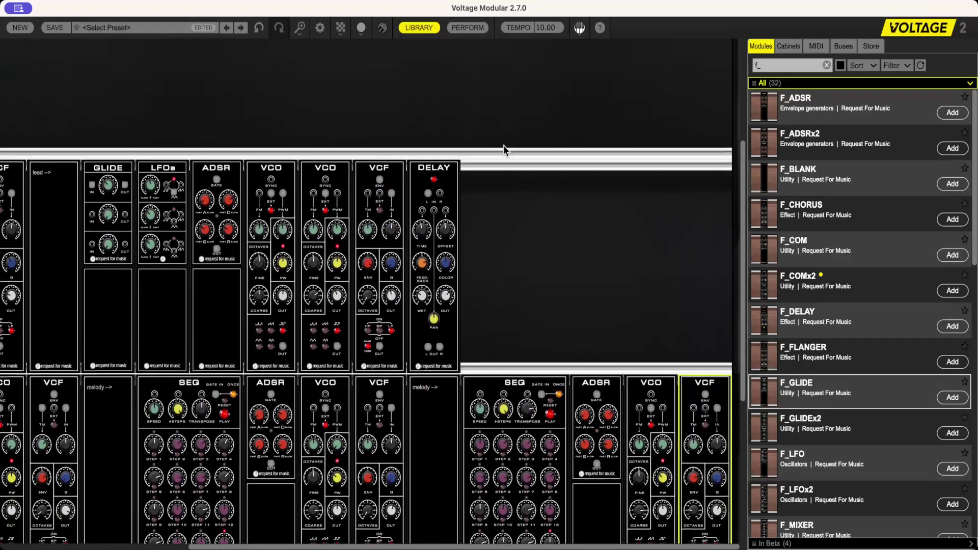
pyautogui.scroll(-5, 810, 422)
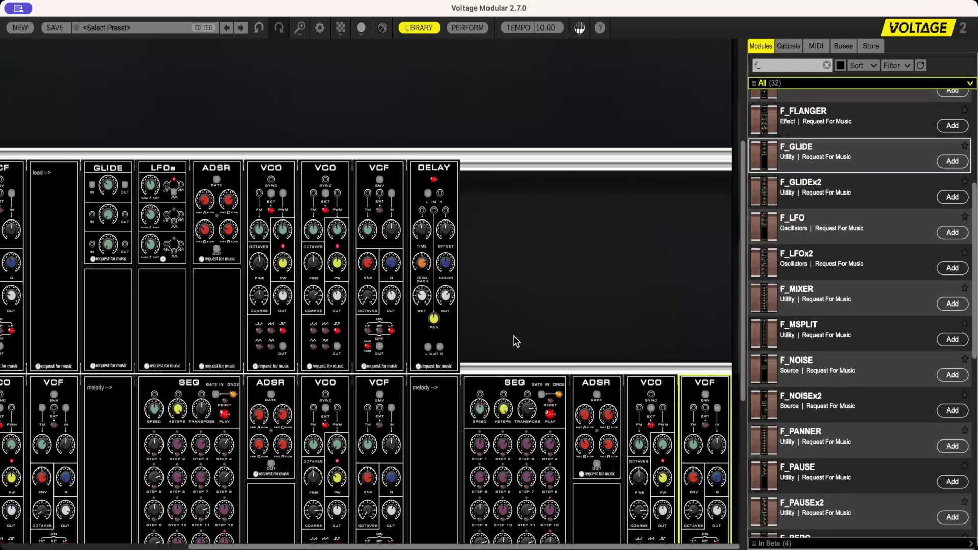
pyautogui.scroll(-1, 445, 270)
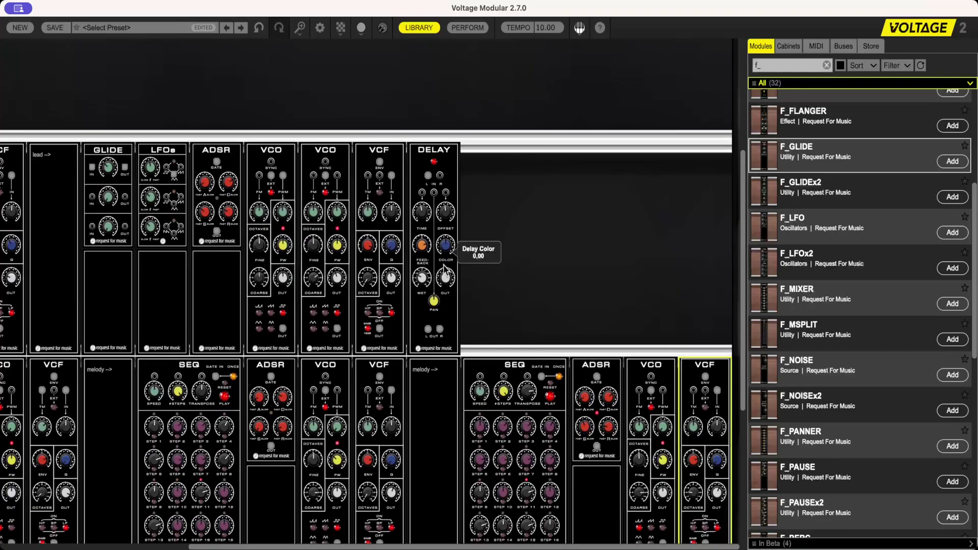
pyautogui.scroll(3, 444, 270)
pyautogui.scroll(-3, 443, 271)
# Stop playback of the controller sequencer
pyautogui.scroll(-5, 443, 271)
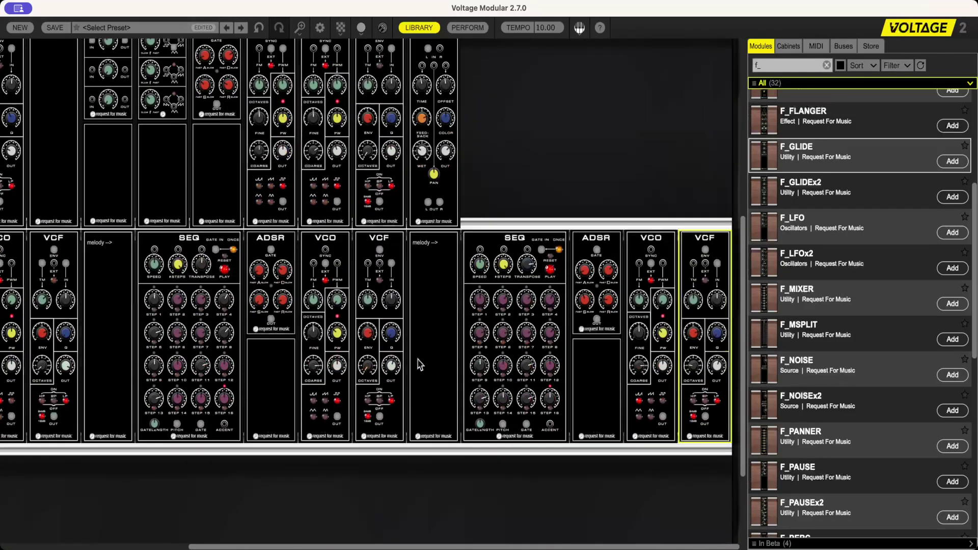
pyautogui.moveTo(266, 546); pyautogui.dragTo(22, 547)
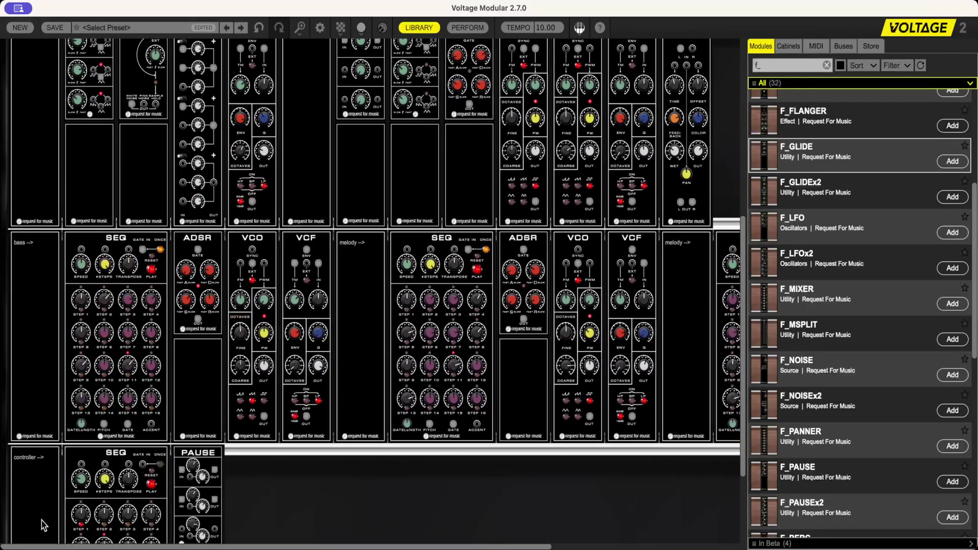
pyautogui.scroll(-5, 61, 443)
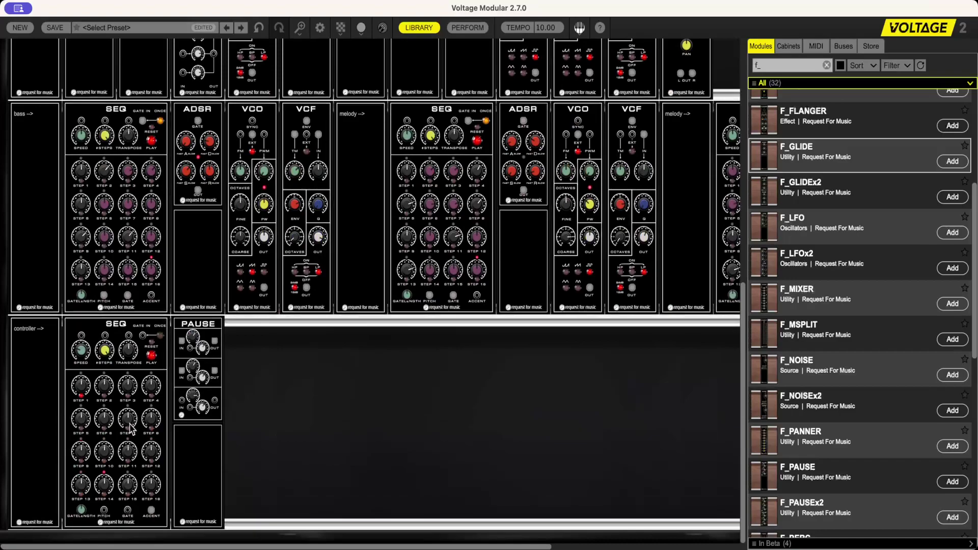
pyautogui.click(152, 357)
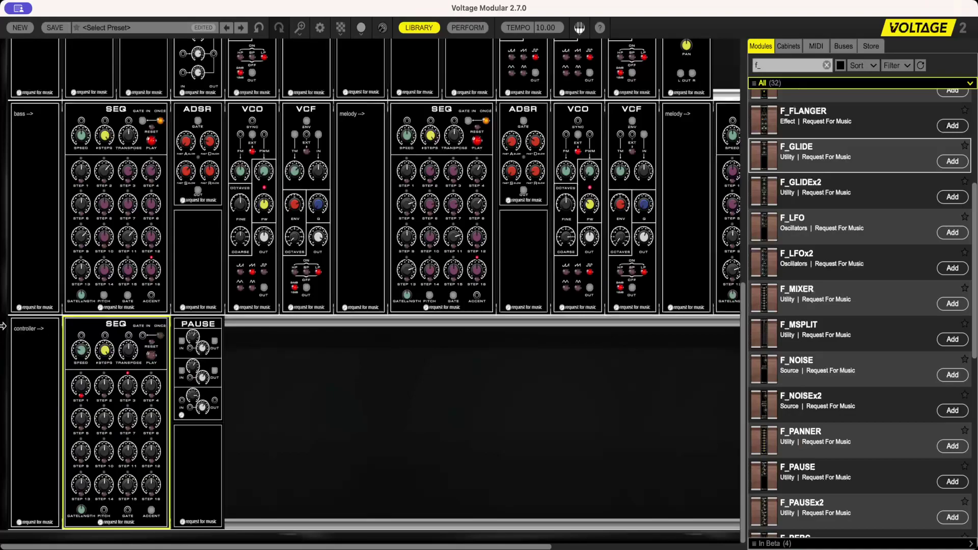
# Set the output level of the noise background's VCF to 0.00
pyautogui.scroll(10, 200, 252)
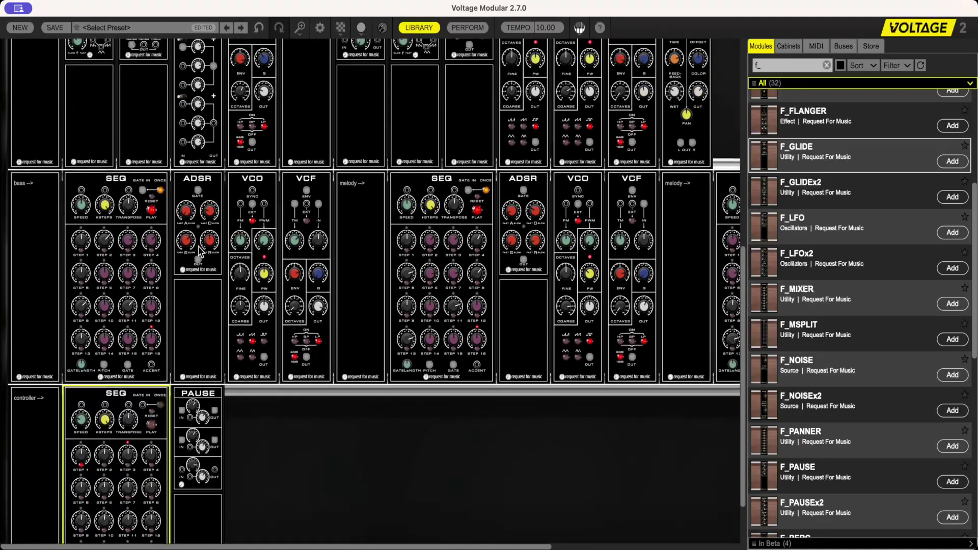
pyautogui.scroll(2, 200, 252)
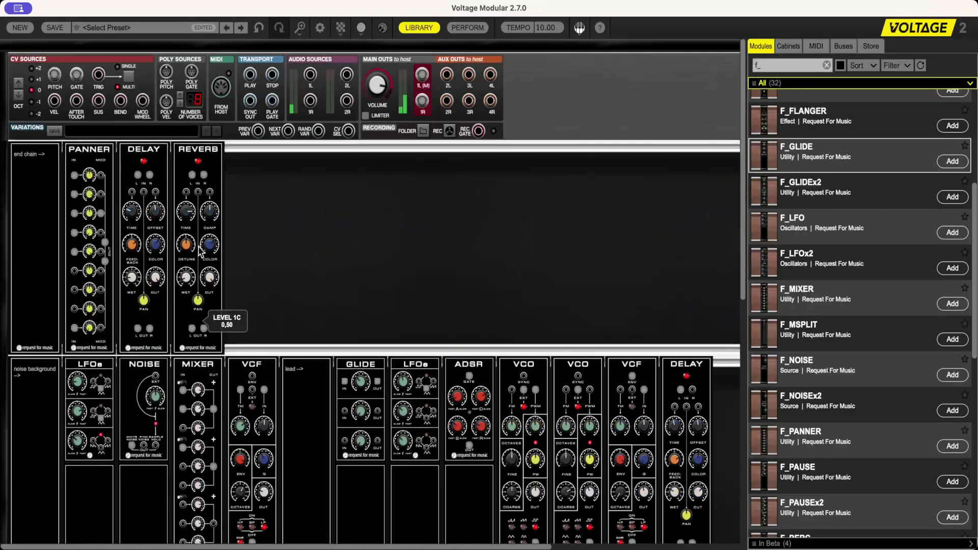
pyautogui.scroll(-3, 204, 225)
pyautogui.moveTo(205, 213); pyautogui.dragTo(214, 225)
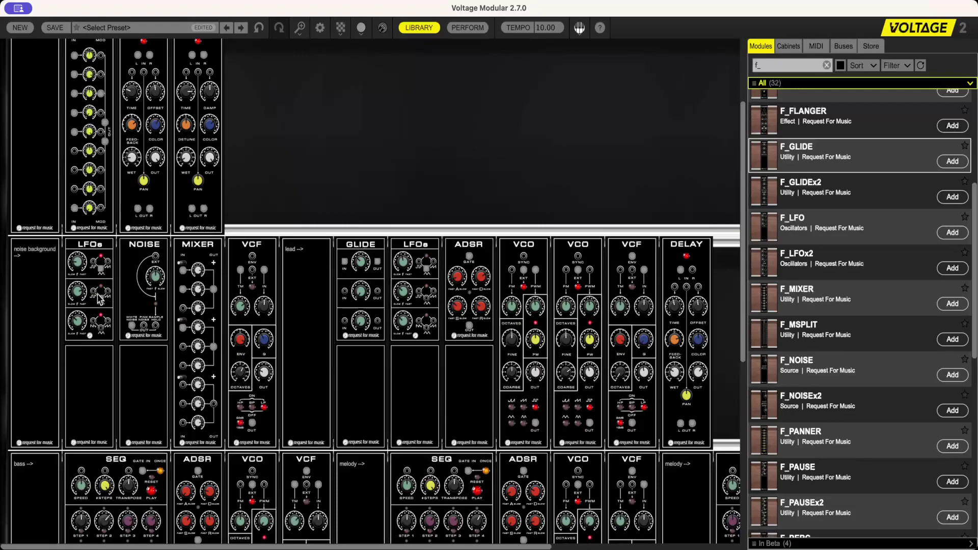
pyautogui.moveTo(265, 374); pyautogui.dragTo(266, 423)
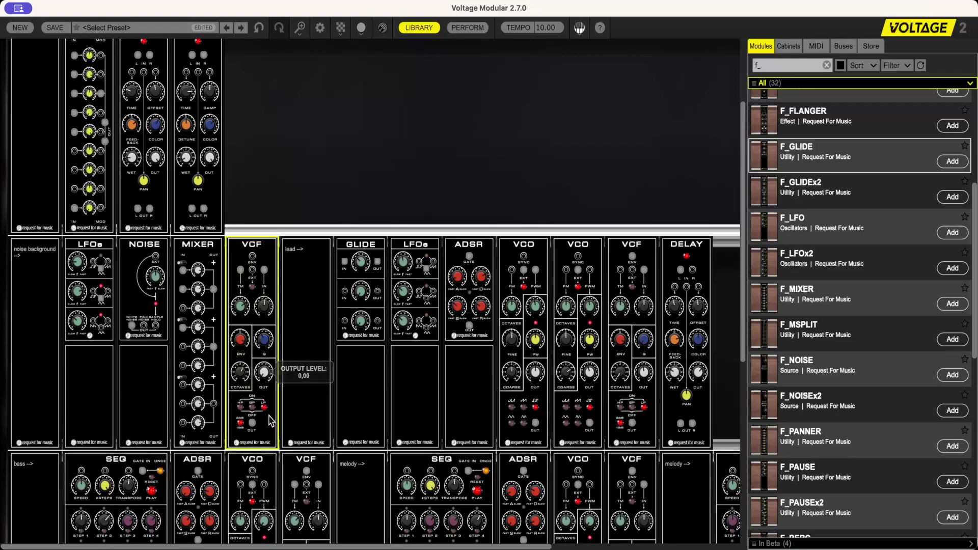